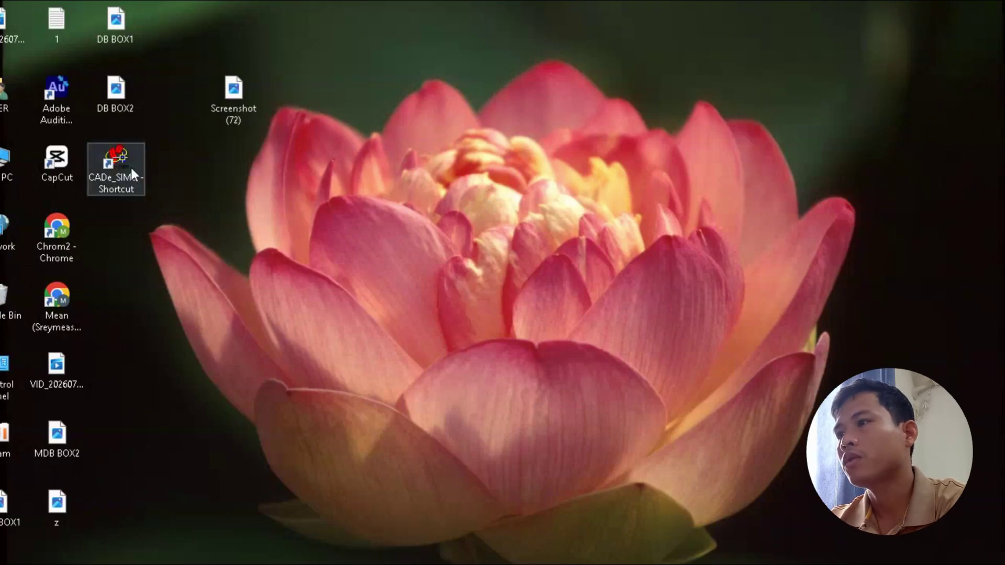
- Start CADe_SIMU with its access password and maximize both the program window and the CADe_S1 drawing
double_click(120, 154)
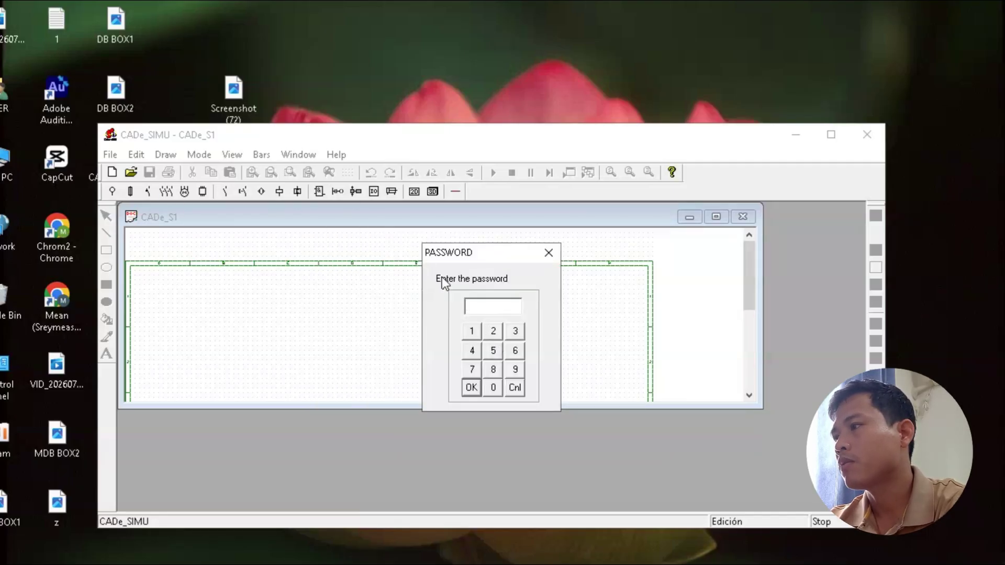
click(472, 350)
click(514, 368)
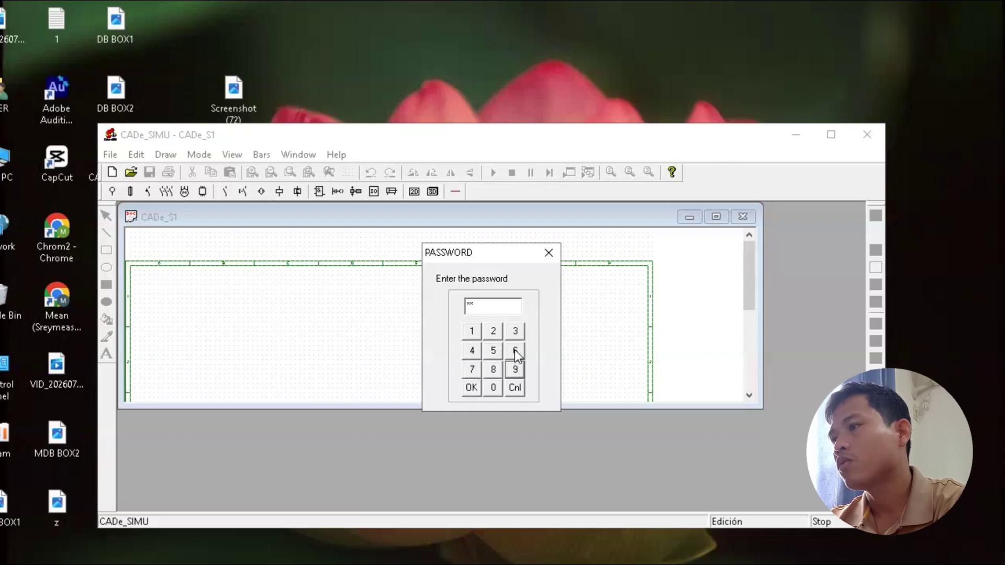
click(471, 387)
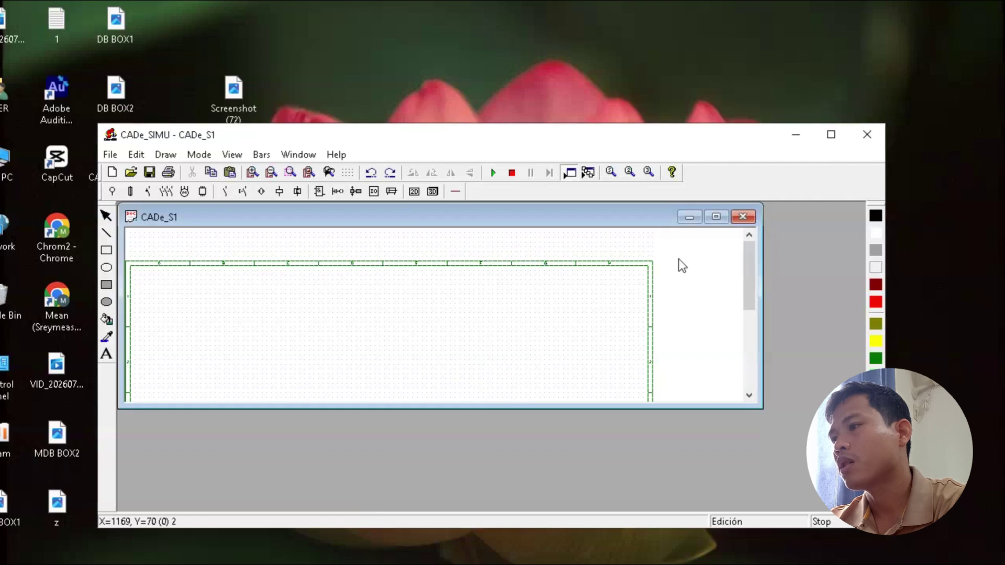
click(832, 137)
click(591, 91)
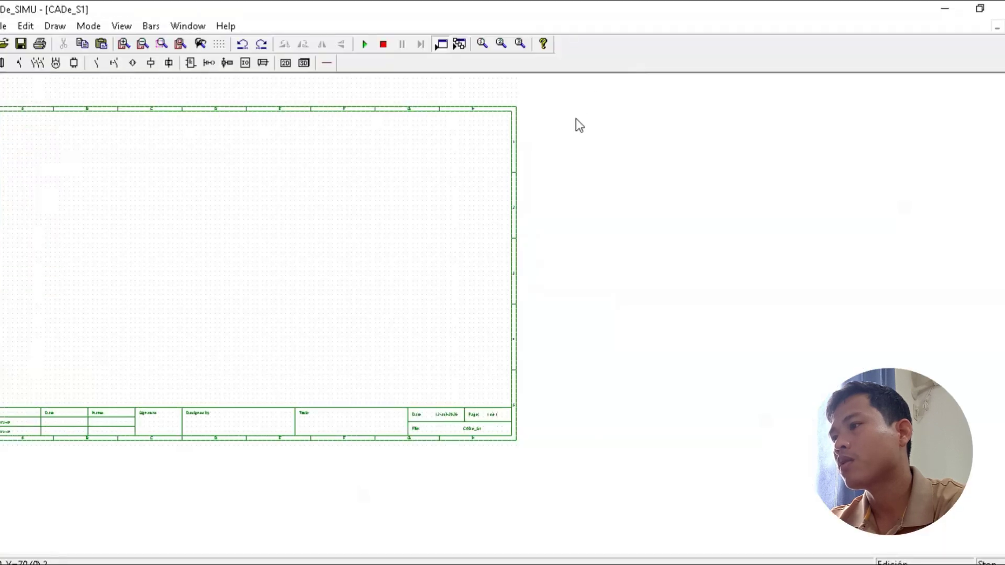
- Place a five-terminal L1, L2, L3, N, PE power supply near the upper edge of the sheet in column A
scroll(457, 296, up, 1)
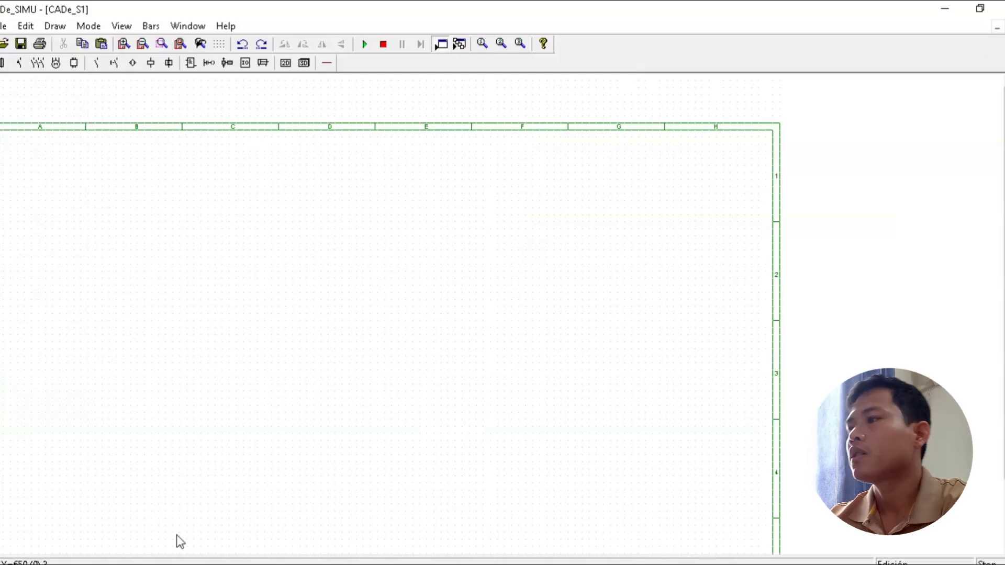
scroll(259, 486, up, 1)
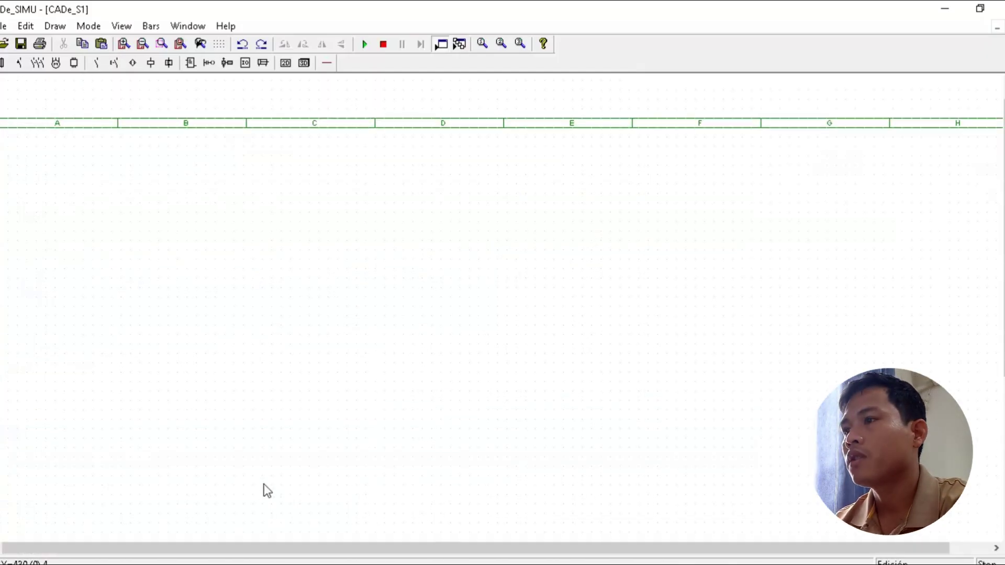
scroll(265, 487, down, 1)
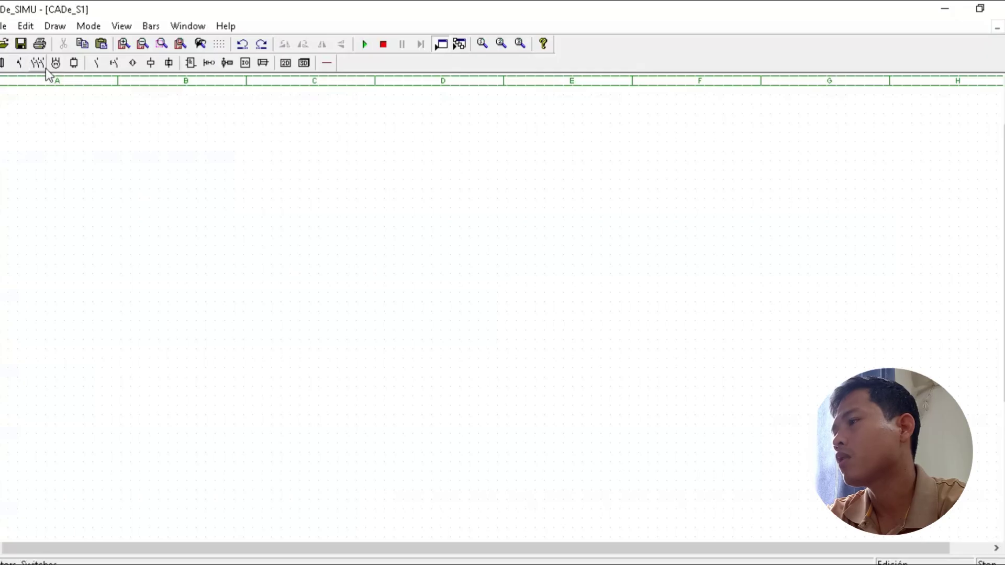
click(3, 63)
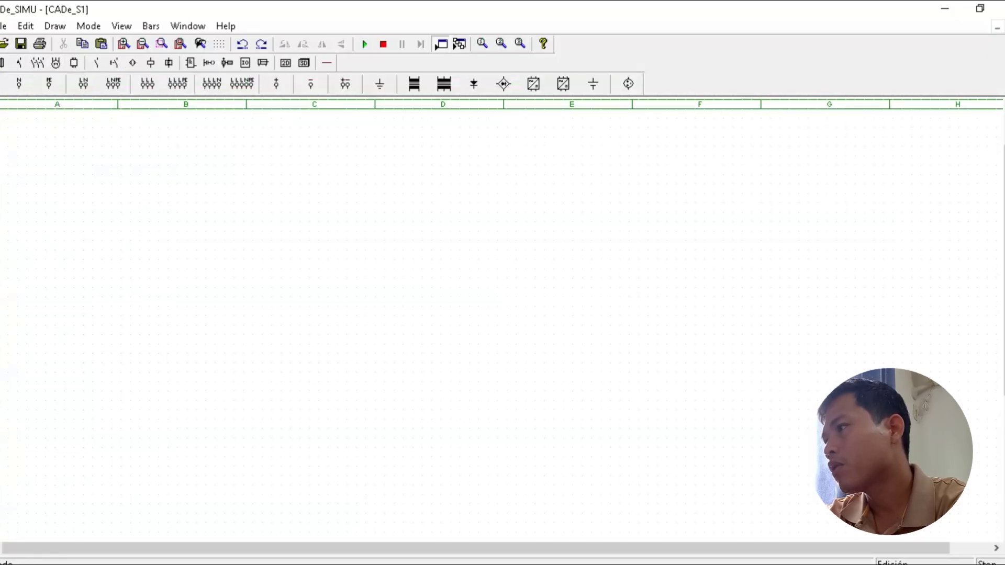
click(244, 85)
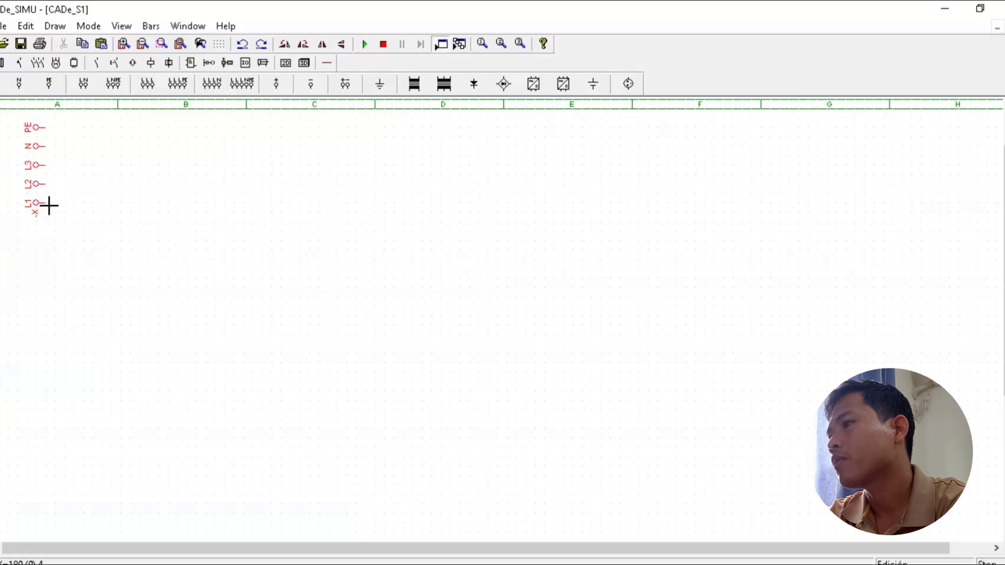
click(47, 196)
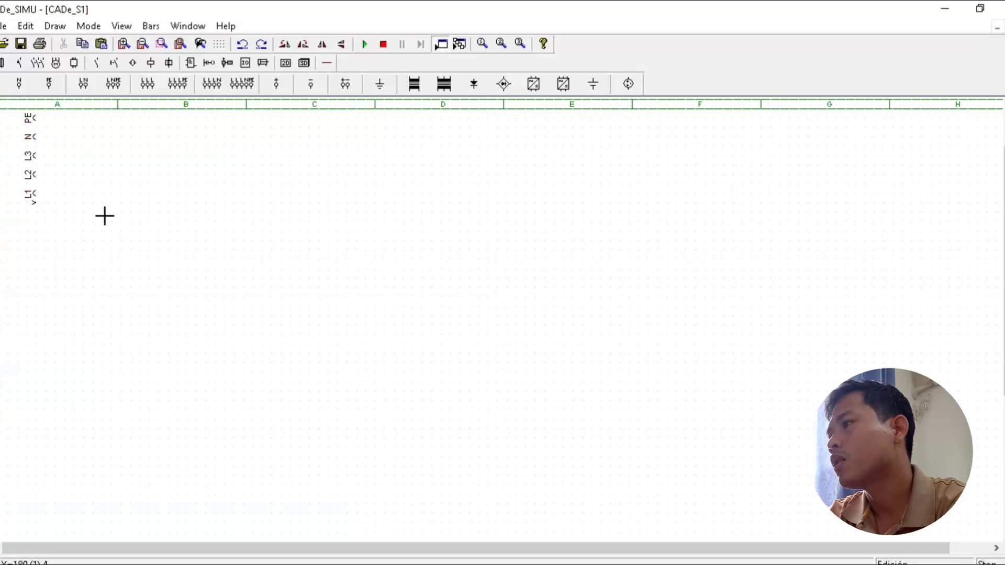
right_click(127, 236)
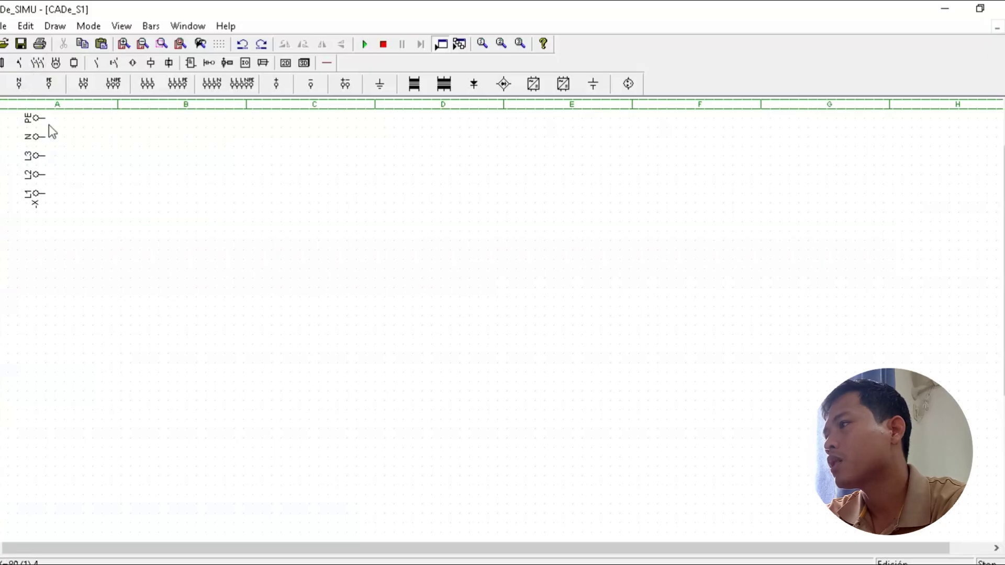
- Place a three-pole circuit breaker below the power supply, slightly to its right in the power circuit
click(20, 64)
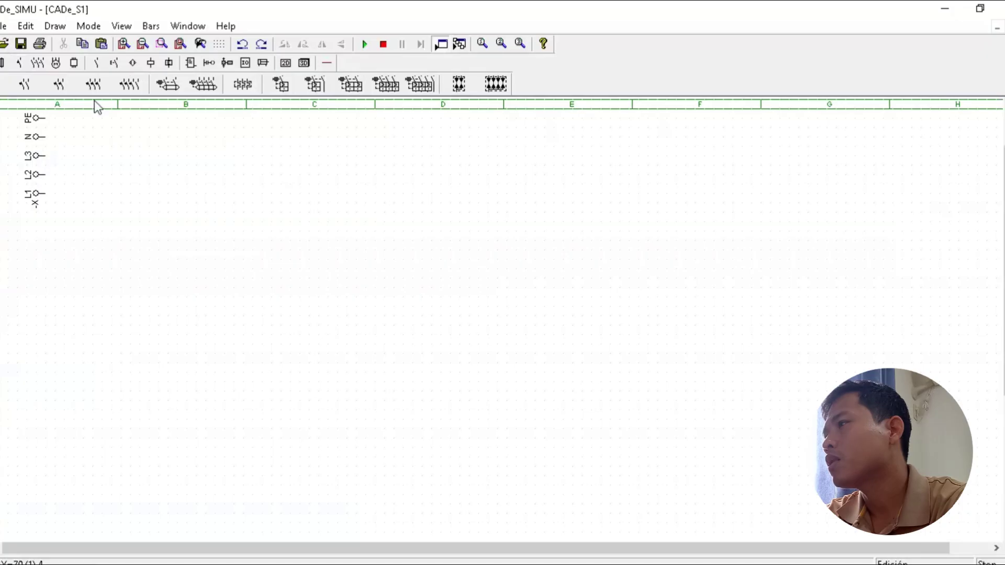
click(93, 84)
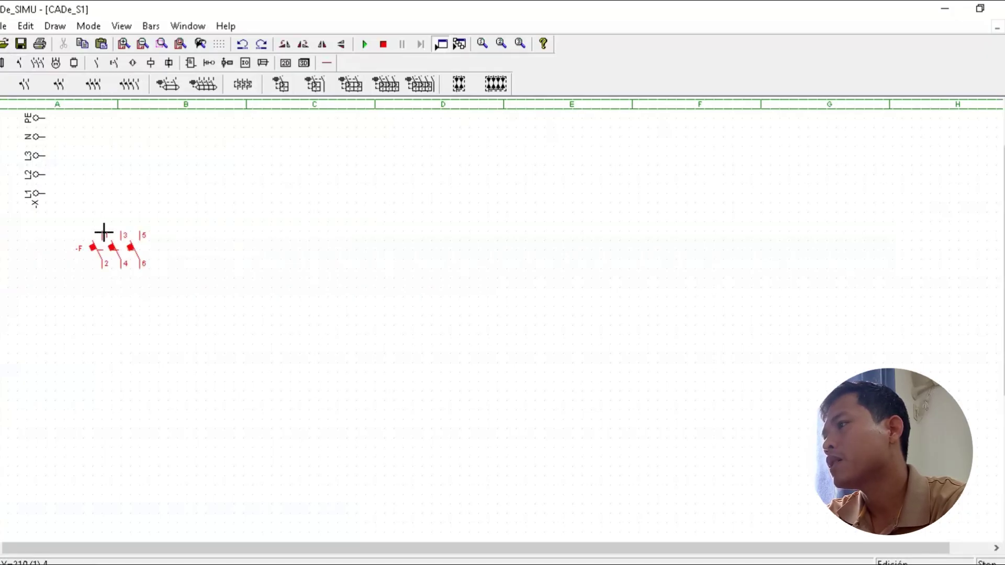
click(102, 235)
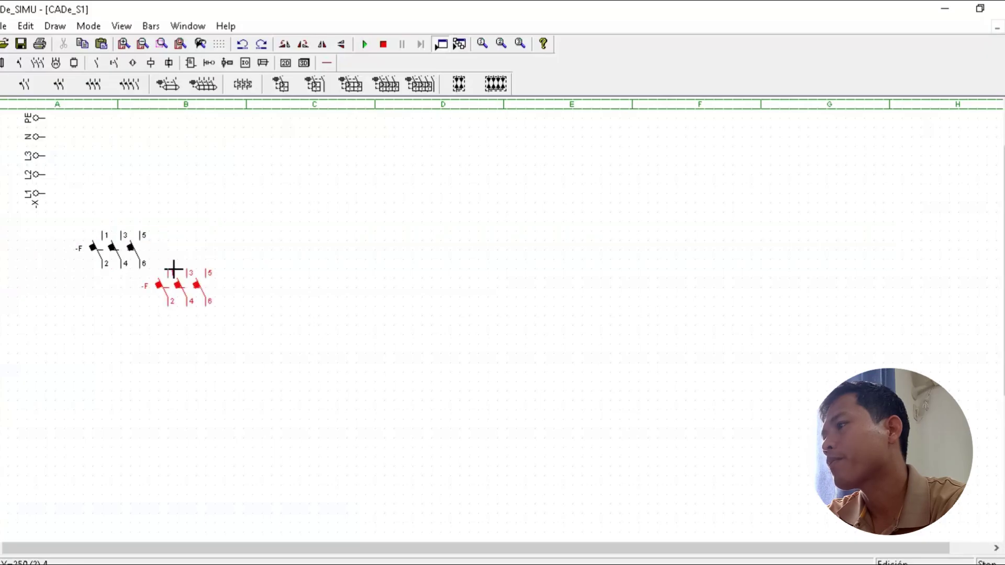
right_click(173, 269)
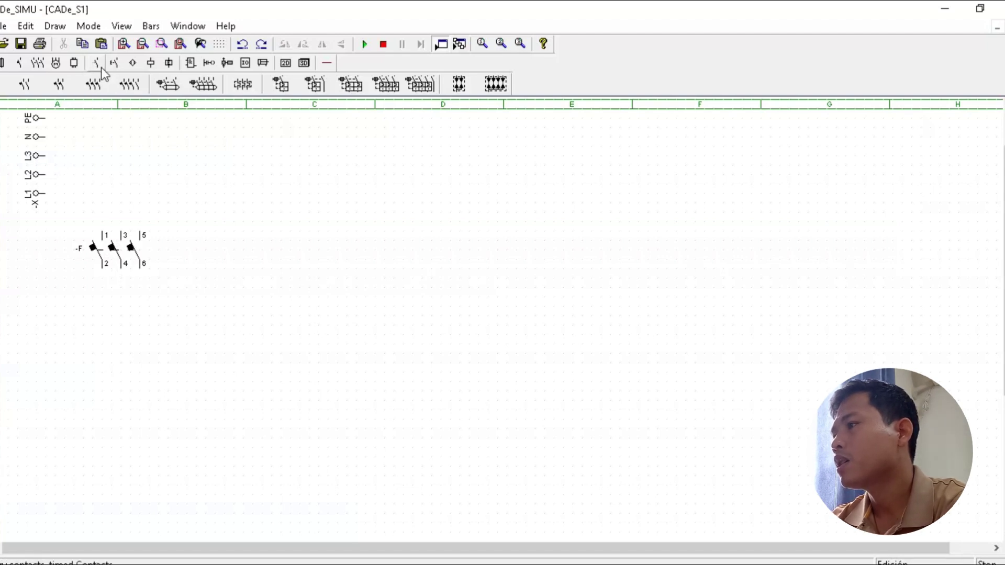
- Place the three-pole normally open contactor main contacts (KM) directly below the three-pole breaker
click(38, 62)
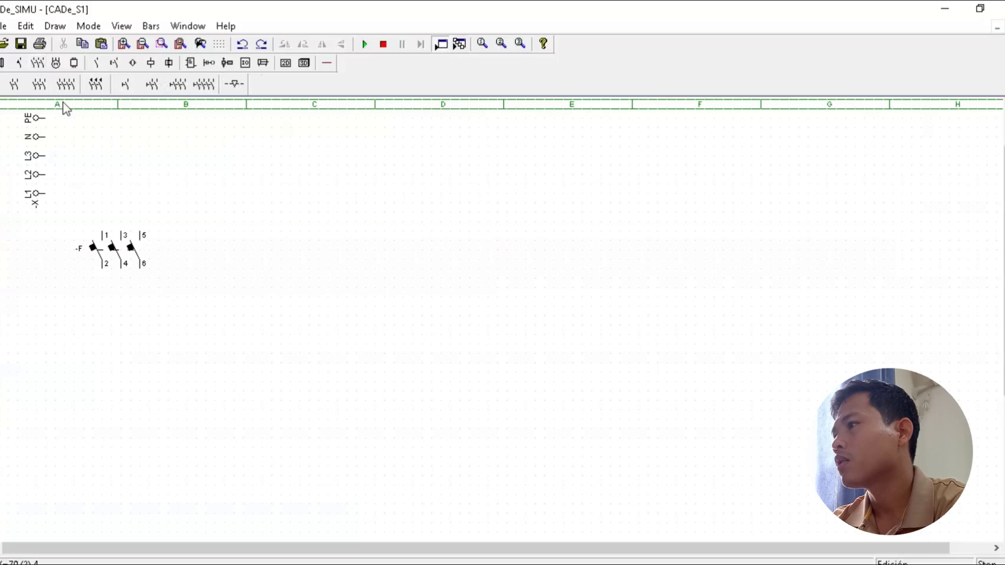
click(38, 85)
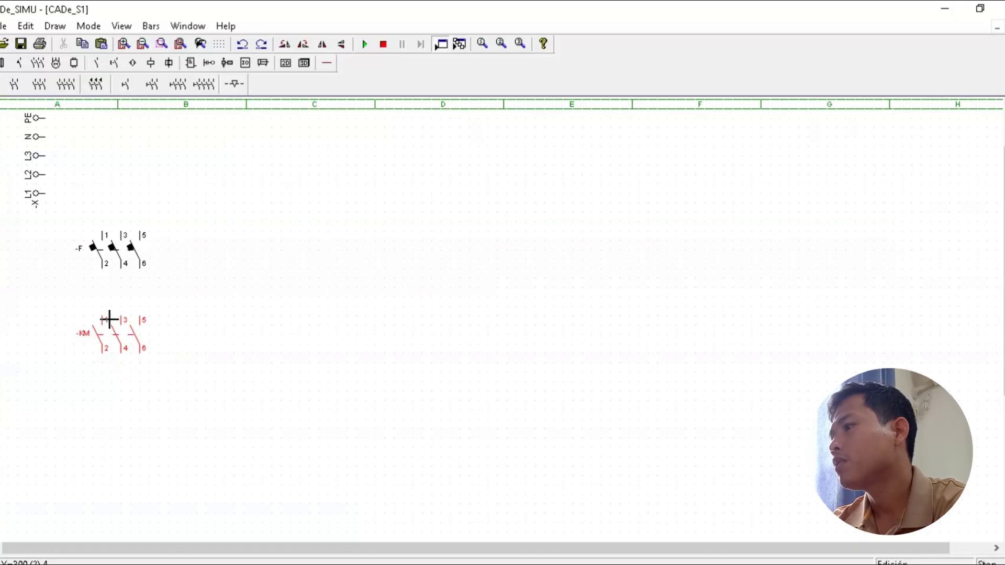
click(110, 319)
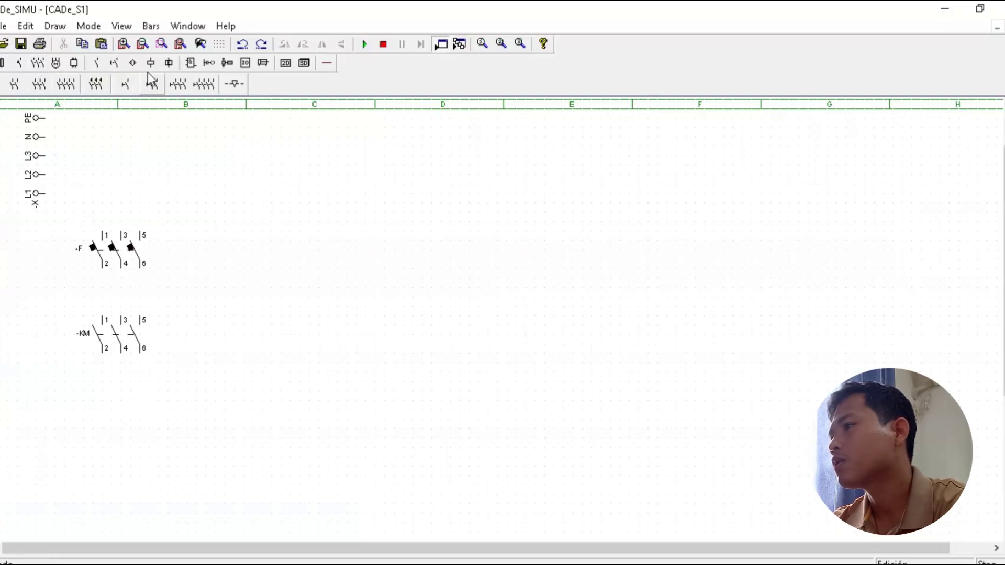
- Place a three-pole thermal overload relay directly below the KM contacts, aligned with their terminals
click(114, 64)
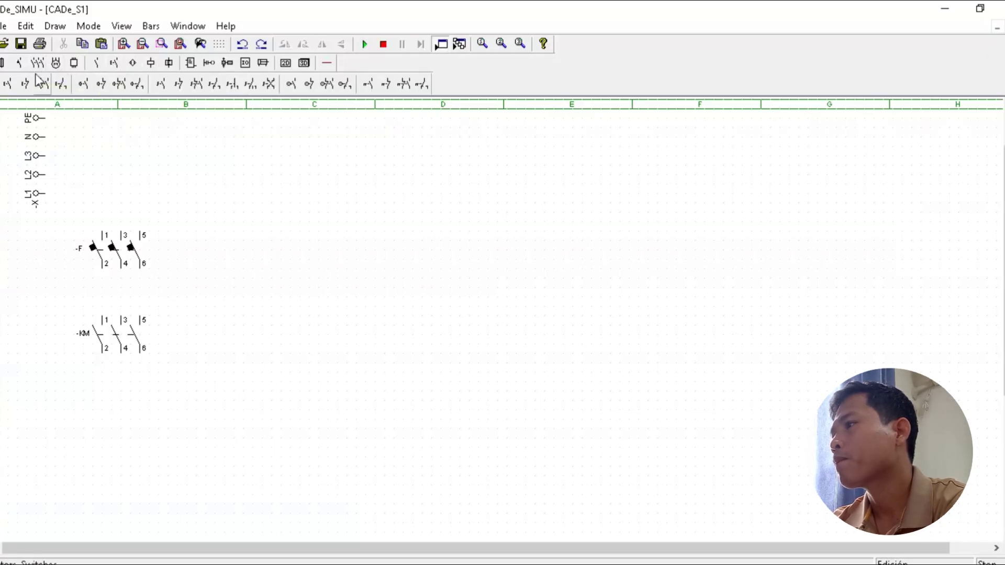
click(19, 63)
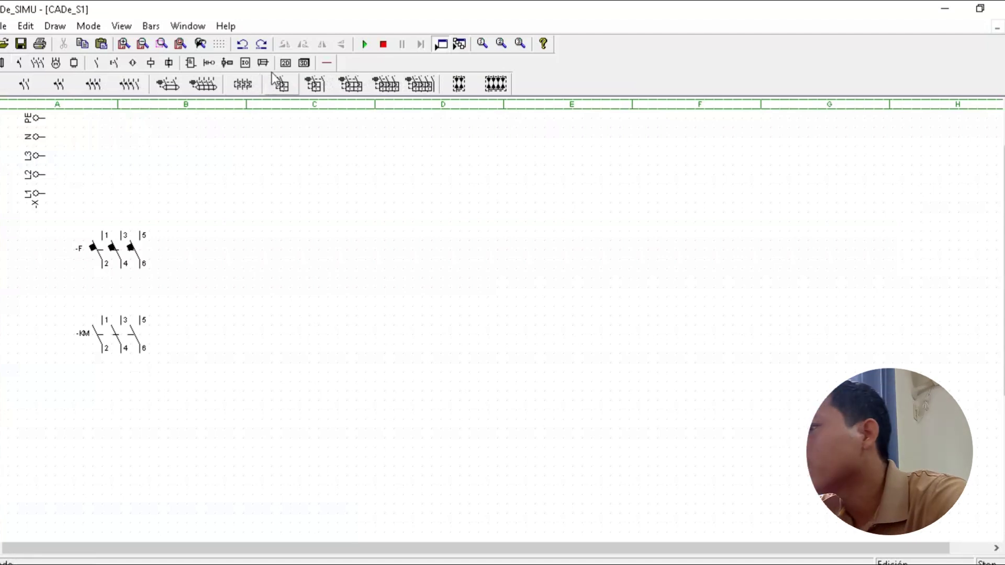
click(249, 83)
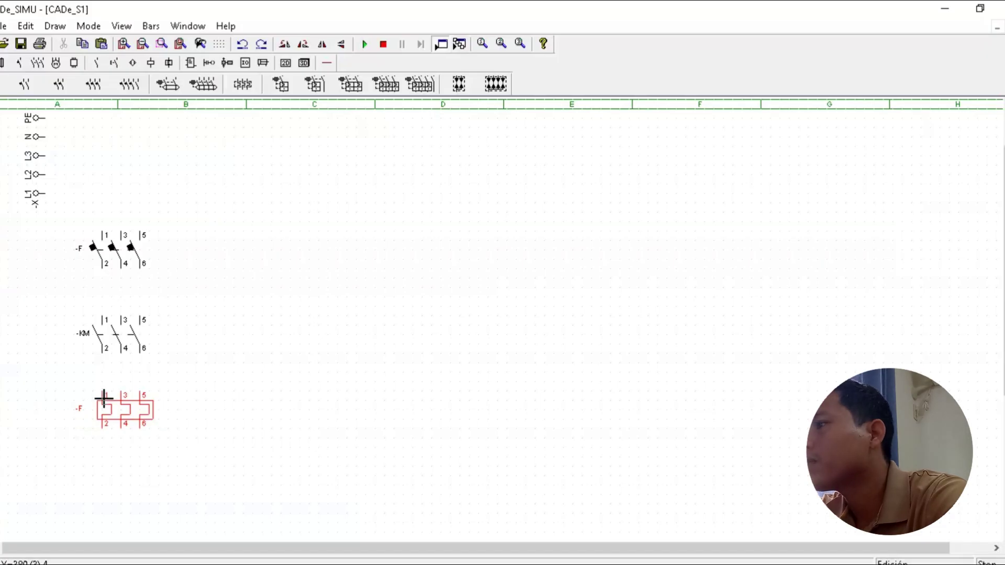
click(104, 397)
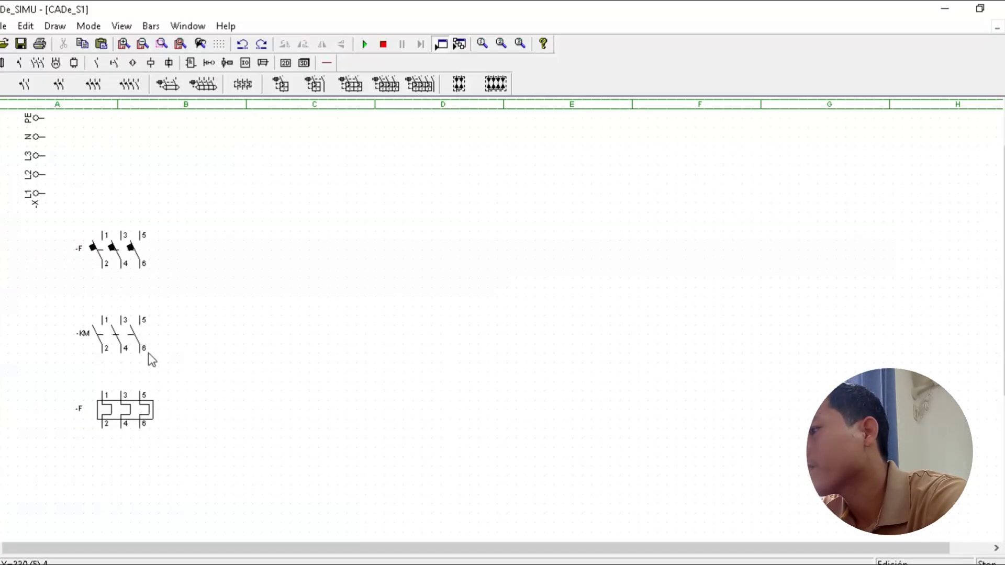
- Place a three-phase motor with U1, V1, W1 and PE terminals directly below the thermal overload relay
click(56, 62)
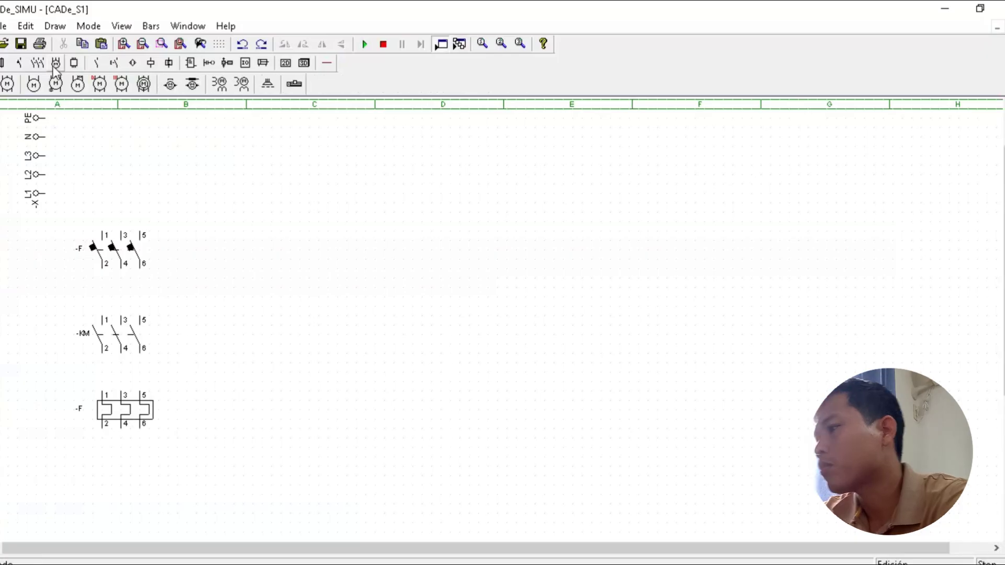
click(8, 84)
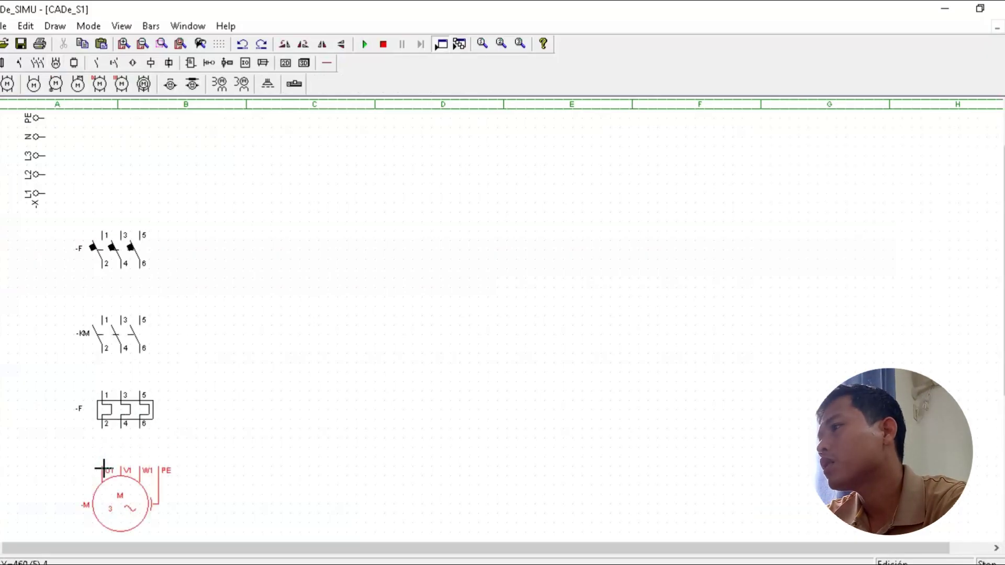
click(103, 467)
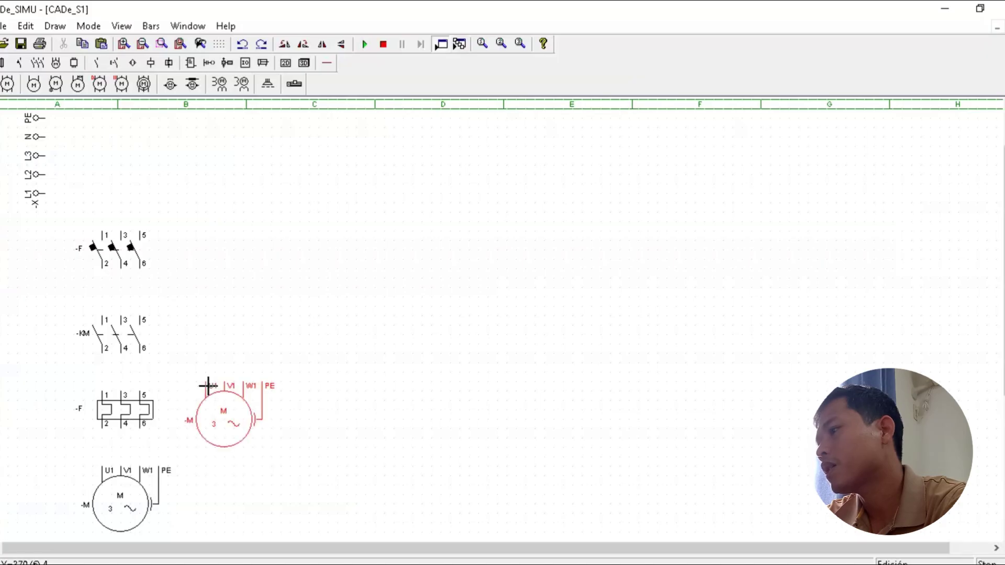
key(Escape)
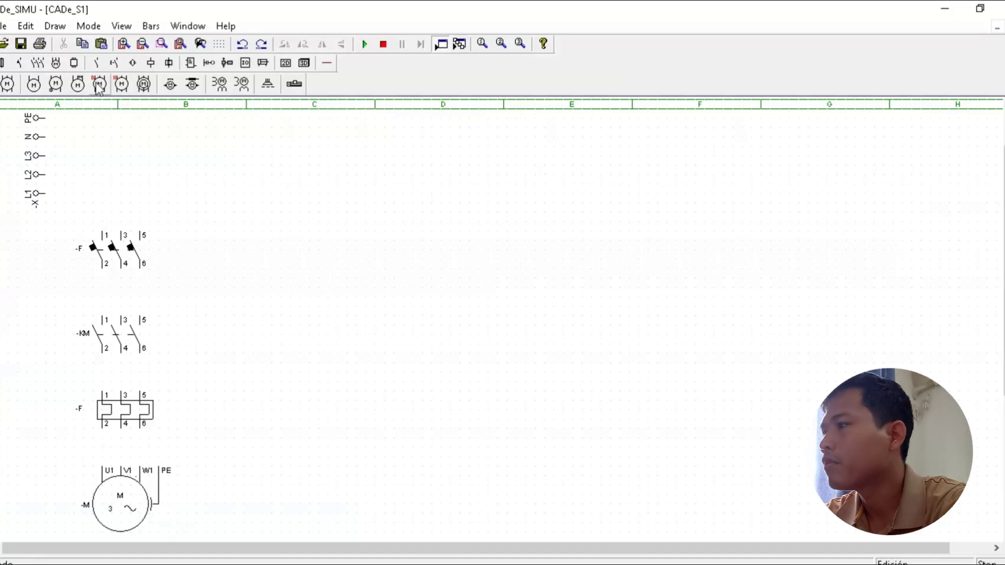
- Place a two-pole breaker with one protected pole in column C, level with the three-pole breaker, for the control circuit
click(19, 63)
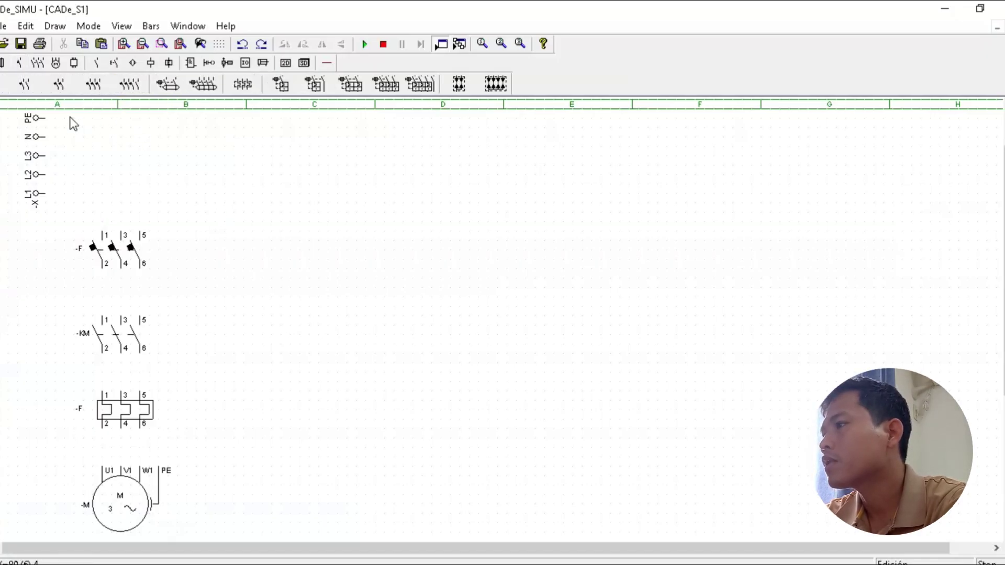
click(25, 89)
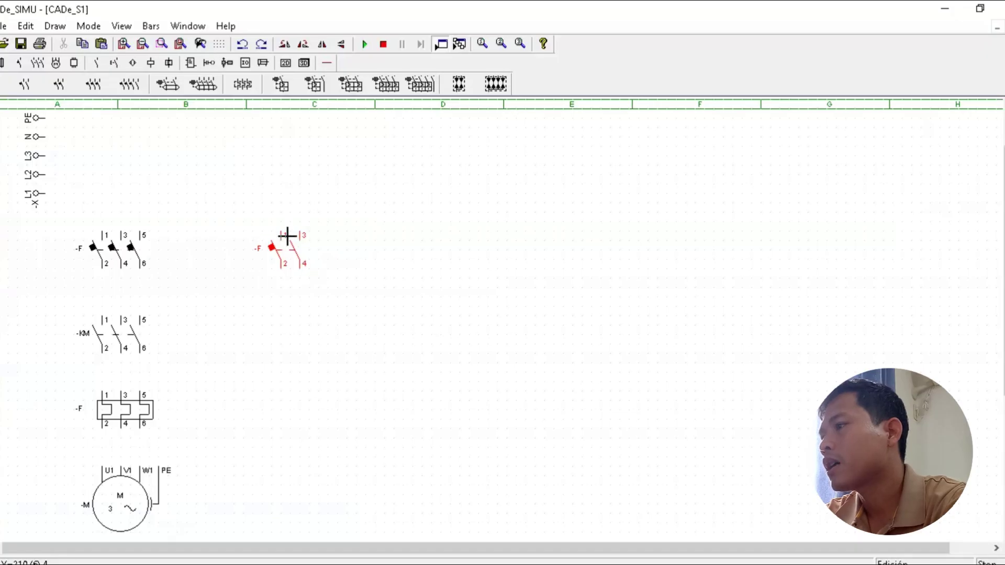
click(288, 237)
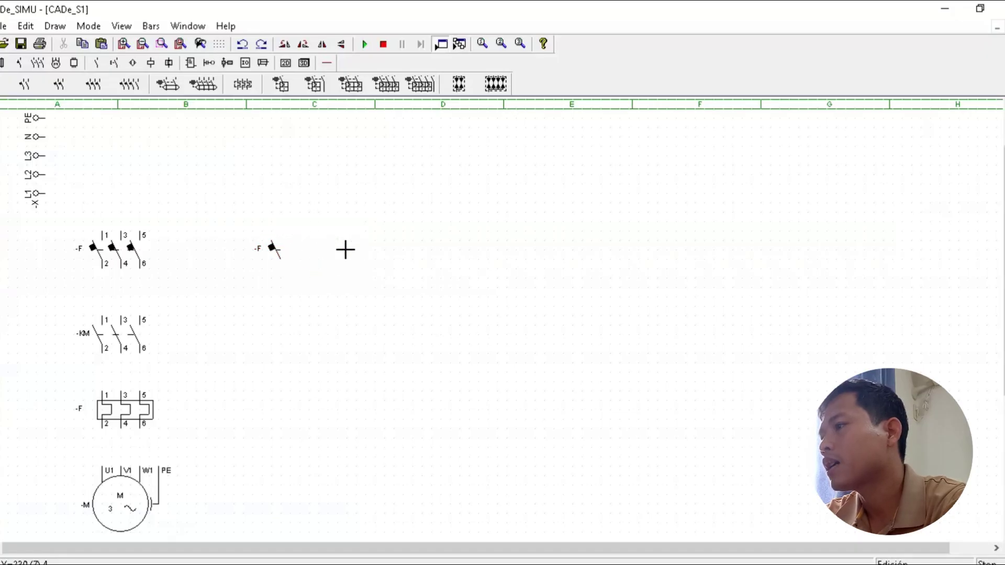
key(Escape)
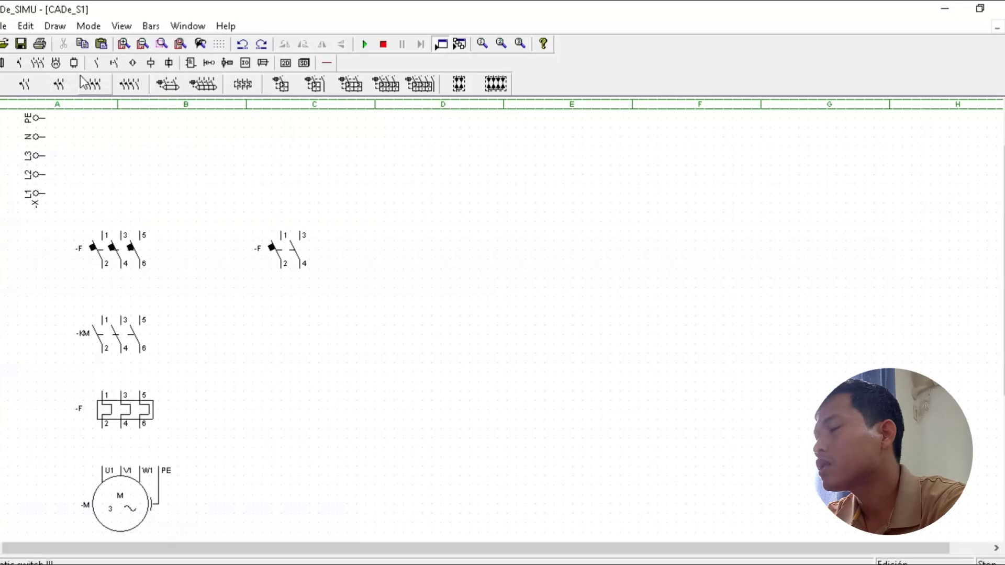
- Place the thermal overload relay's auxiliary contacts 95-96 and 97-98 below the two-pole breaker
click(113, 63)
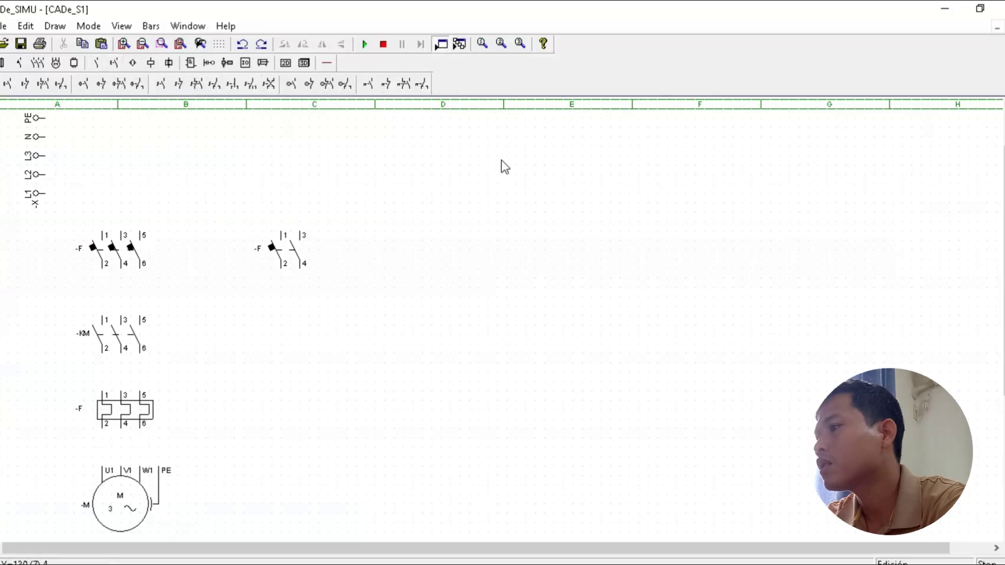
click(415, 85)
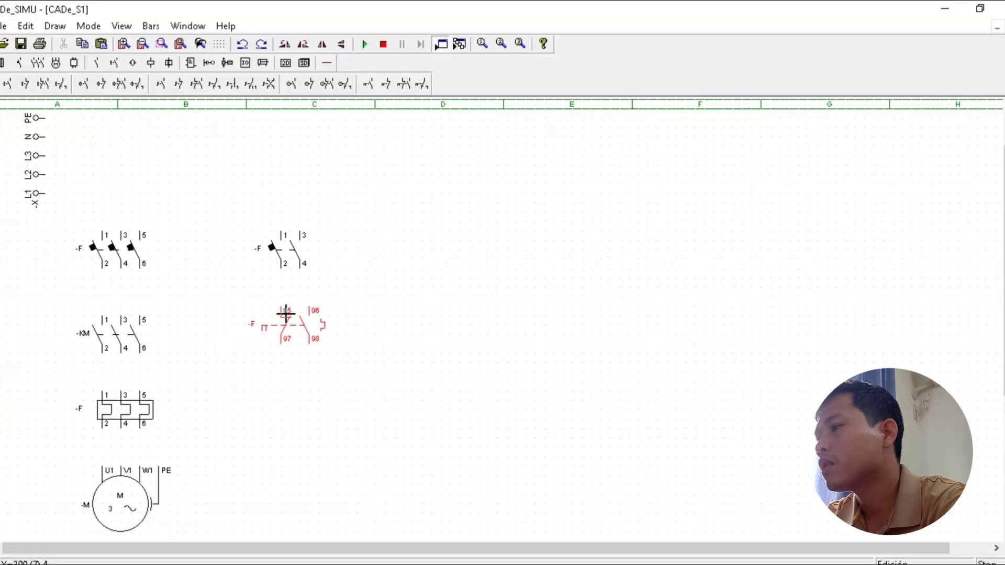
click(285, 313)
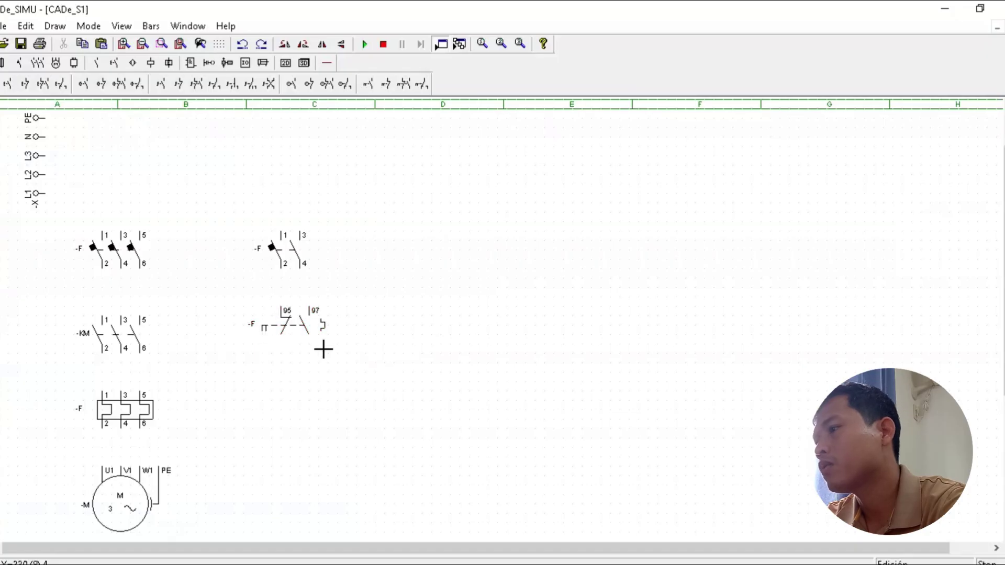
key(Escape)
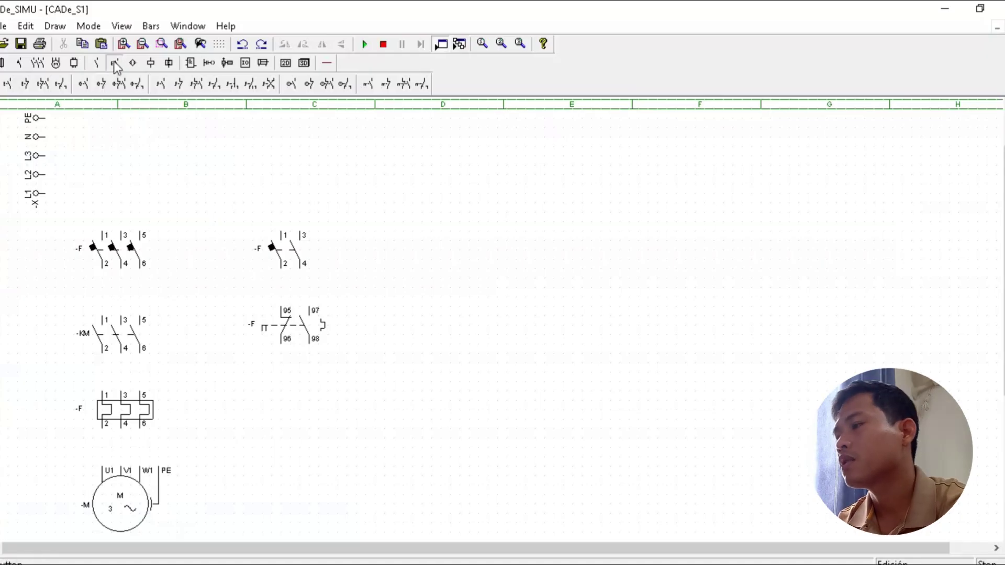
- Place a normally closed pushbutton with terminals 11-12 below the overload relay's auxiliary contacts, aligned with terminal 96
click(24, 84)
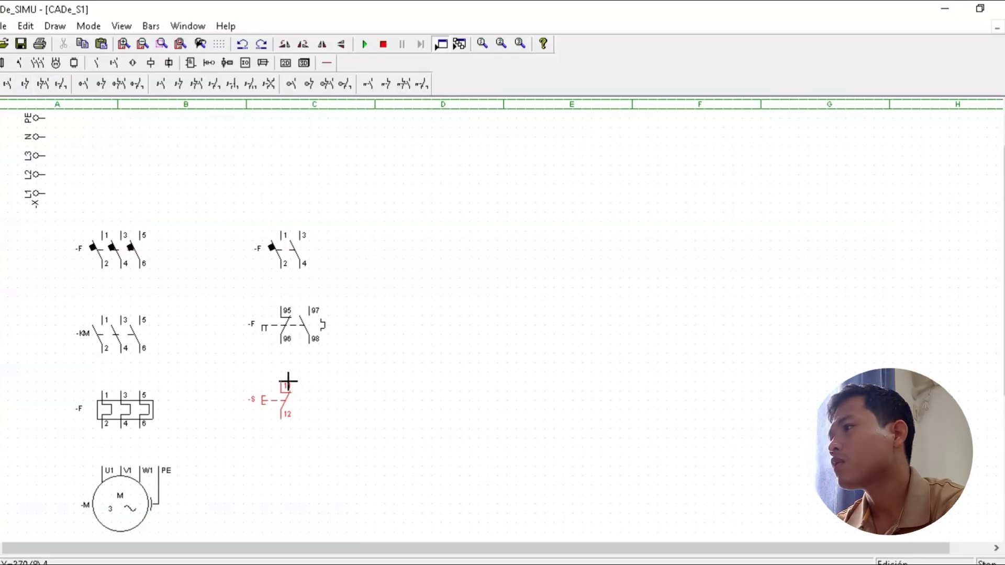
click(288, 380)
key(Escape)
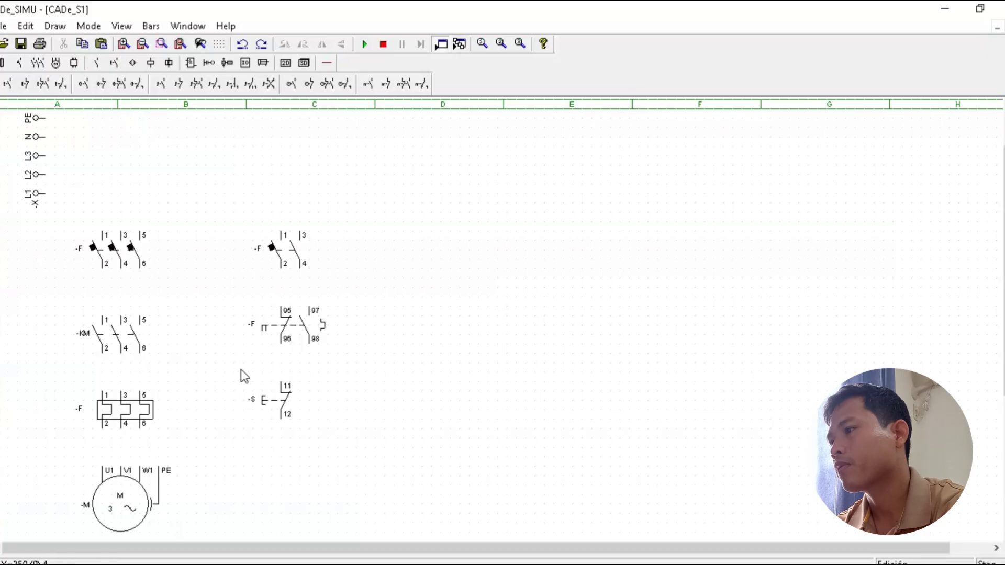
- Place a normally open pushbutton with terminals 13-14 directly below the normally closed pushbutton
click(7, 83)
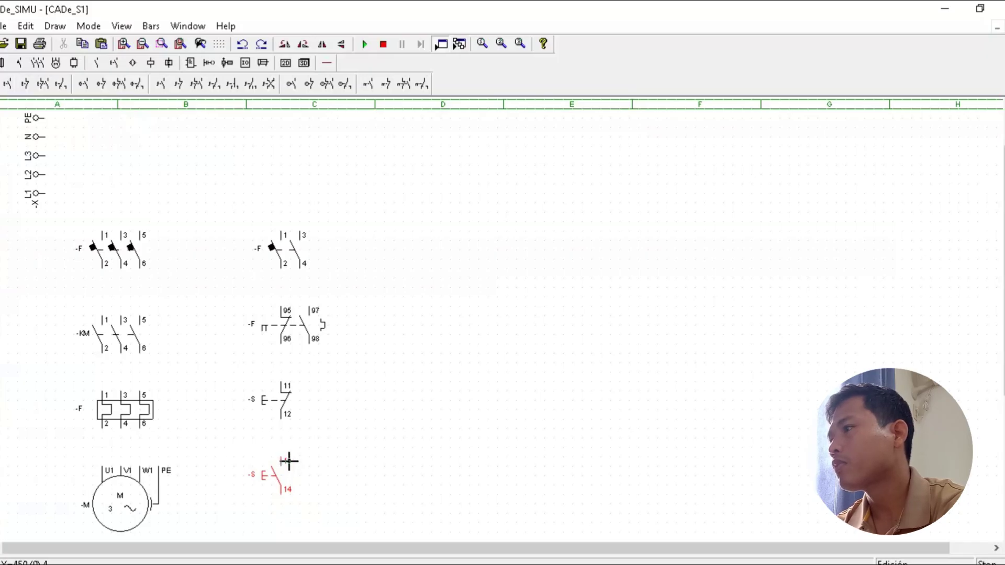
click(288, 460)
key(Escape)
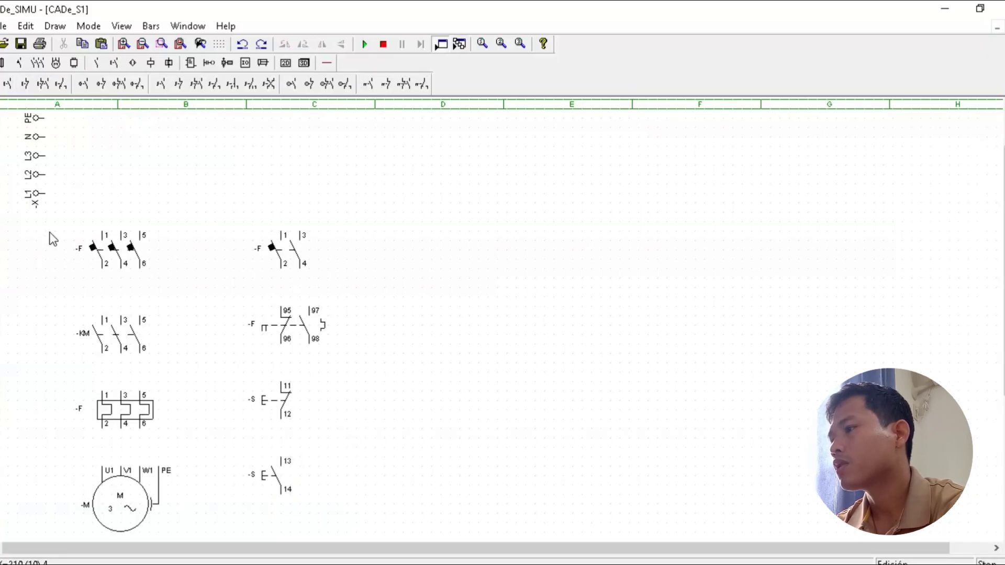
- Shift the whole control-circuit column, from the two-pole breaker to the normally open pushbutton, slightly upward together
mouse_move(50, 220)
mouse_down()
mouse_move(225, 269)
mouse_move(84, 216)
mouse_move(50, 224)
mouse_move(49, 215)
mouse_up()
click(90, 256)
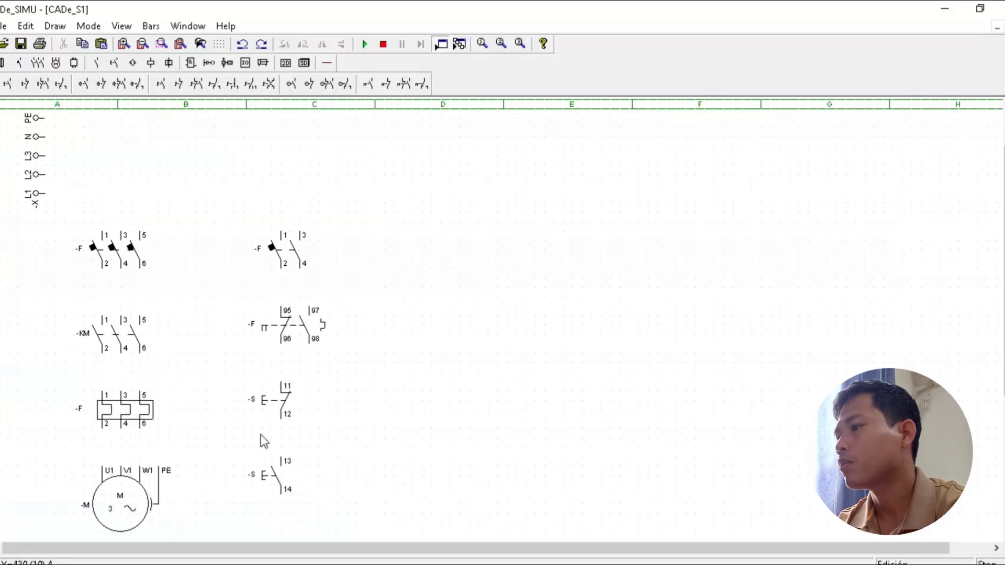
drag(208, 205, 434, 503)
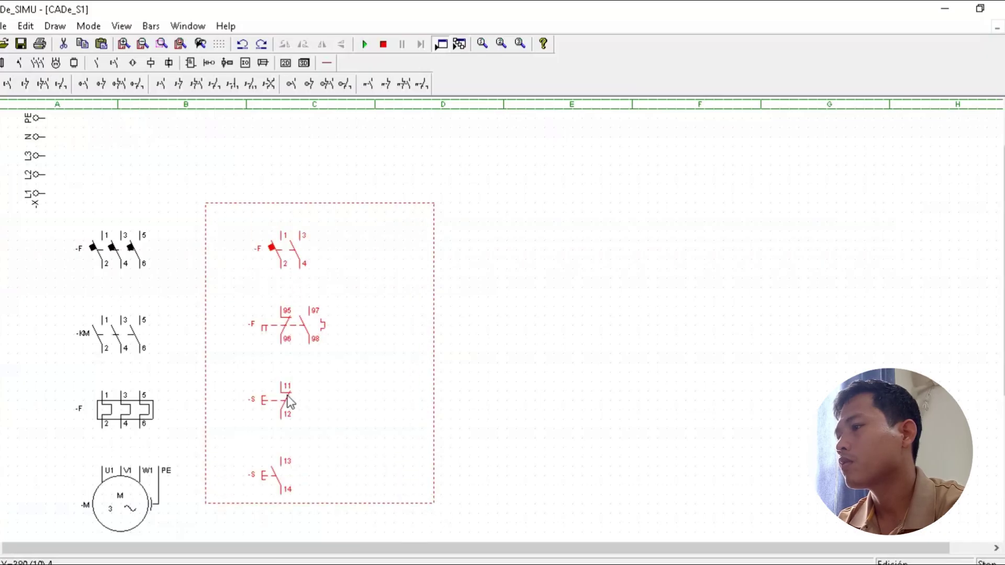
drag(287, 401, 287, 391)
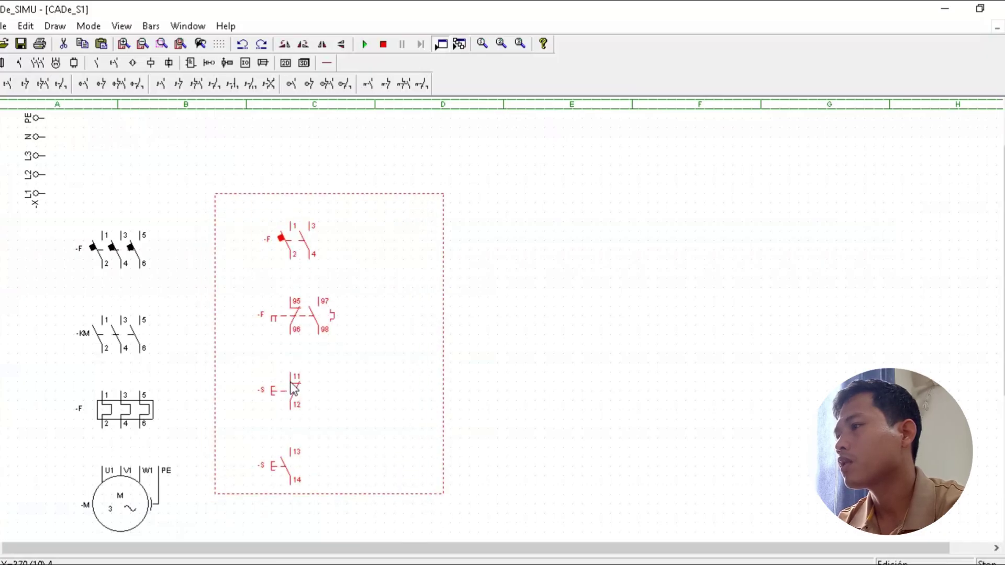
click(80, 288)
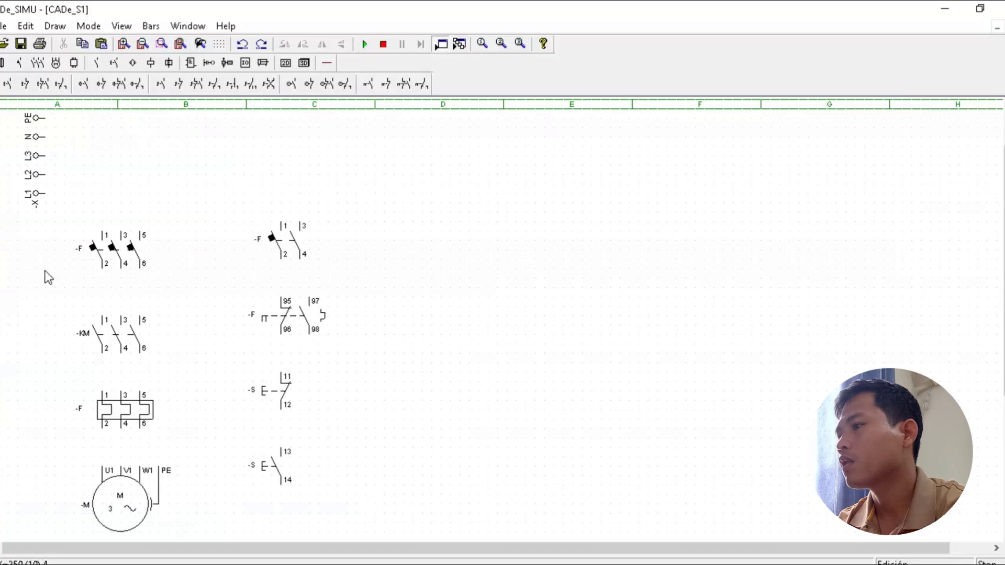
- Move the three-pole breaker, KM contacts, thermal overload relay and motor up so the power circuit aligns with the control-circuit breaker
drag(55, 225, 199, 535)
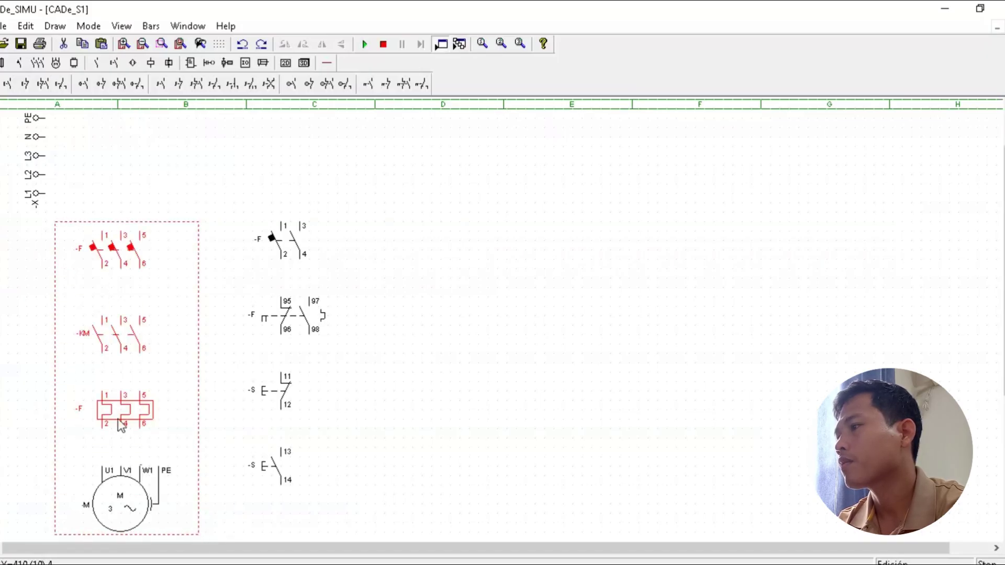
drag(123, 411, 124, 403)
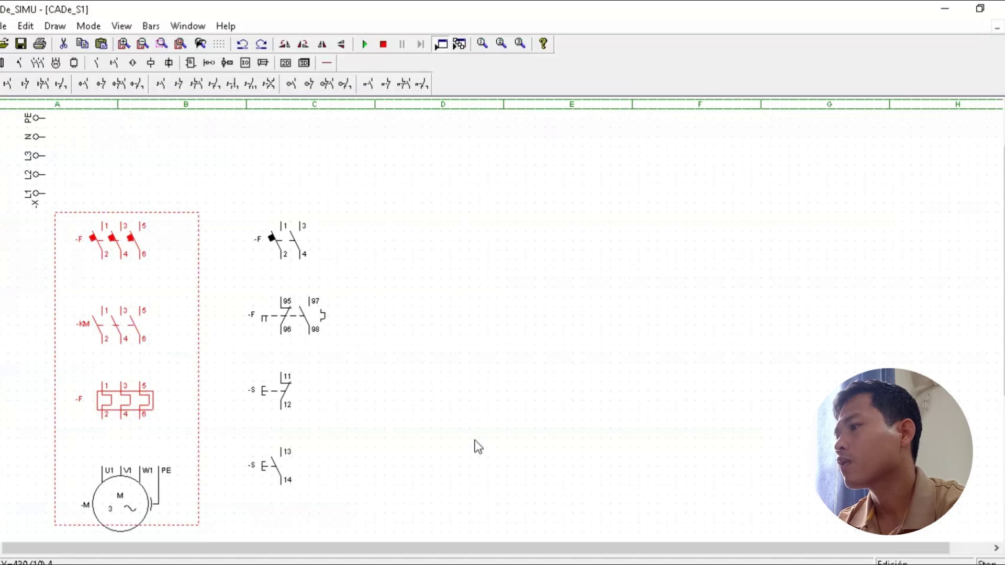
click(394, 449)
click(121, 487)
drag(121, 488, 121, 479)
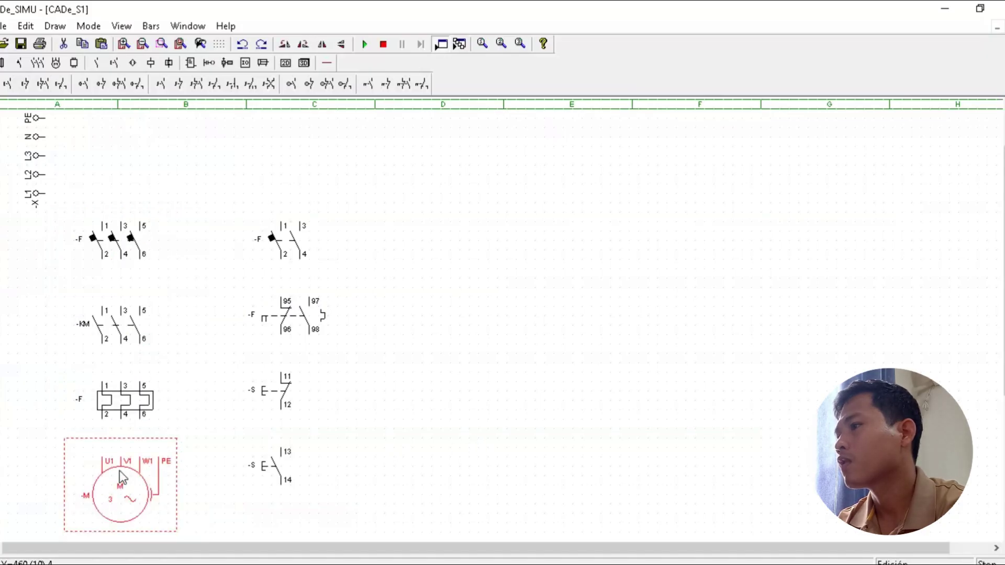
click(545, 463)
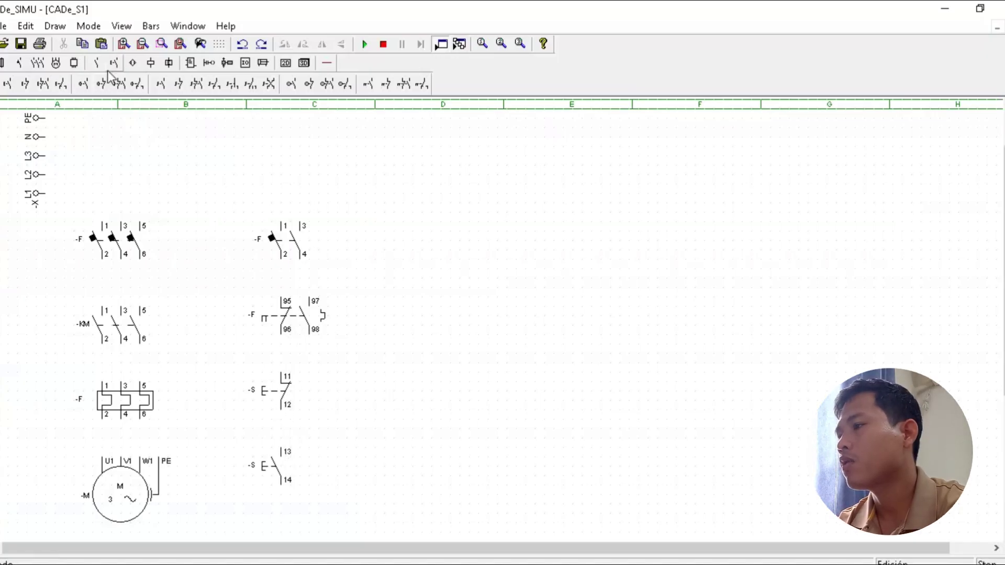
- Place a contactor coil with terminals A1-A2 directly below the normally open pushbutton
click(151, 63)
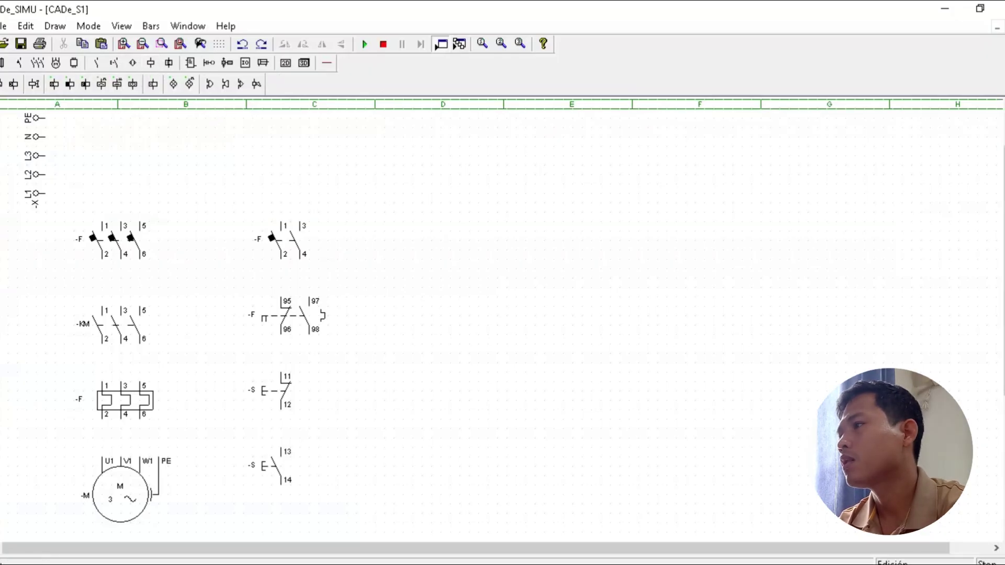
click(1, 83)
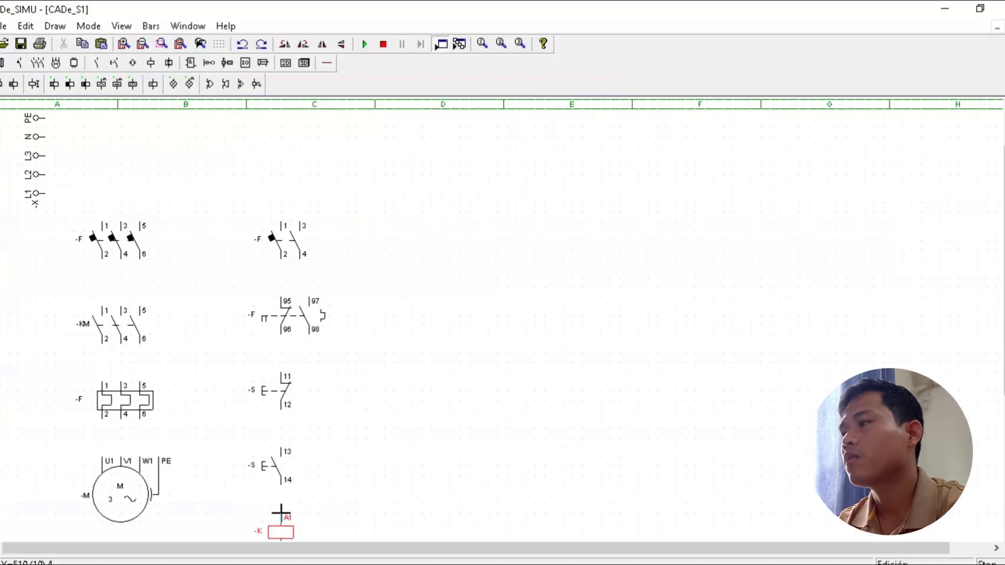
click(280, 513)
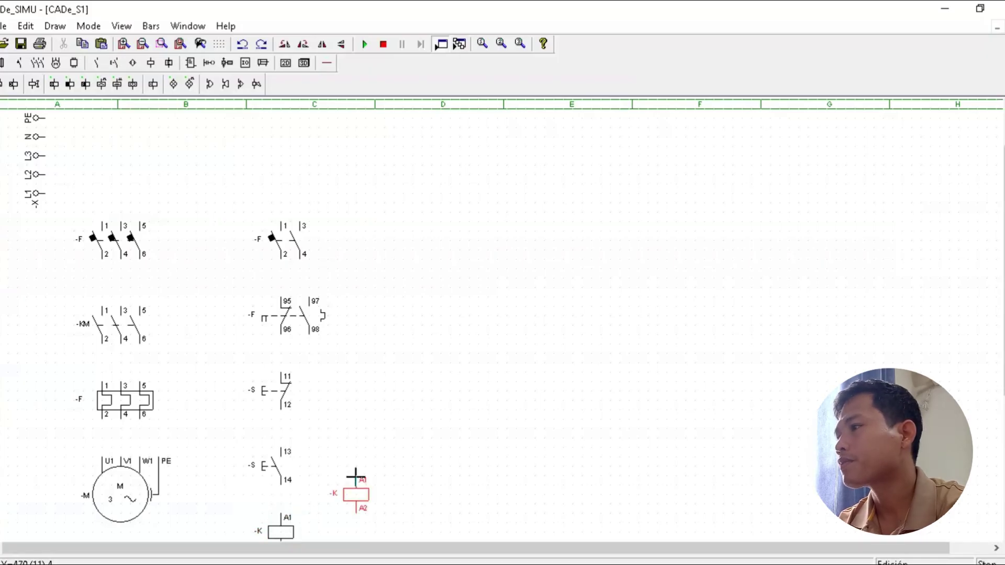
key(Escape)
scroll(502, 314, down, 2)
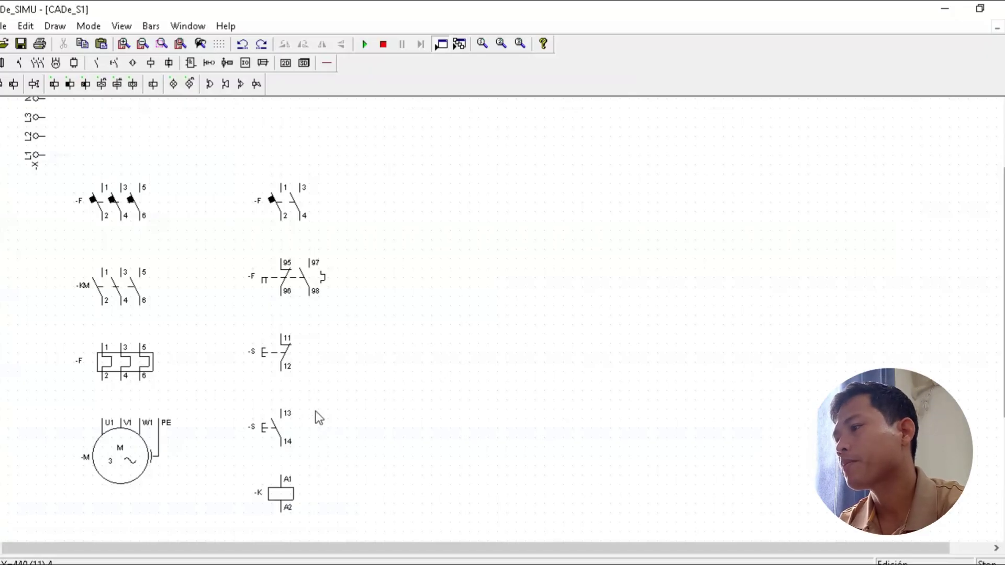
- Place a normally open auxiliary contact K with terminals 13-14 to the right of the normally open pushbutton, at the same level
click(99, 64)
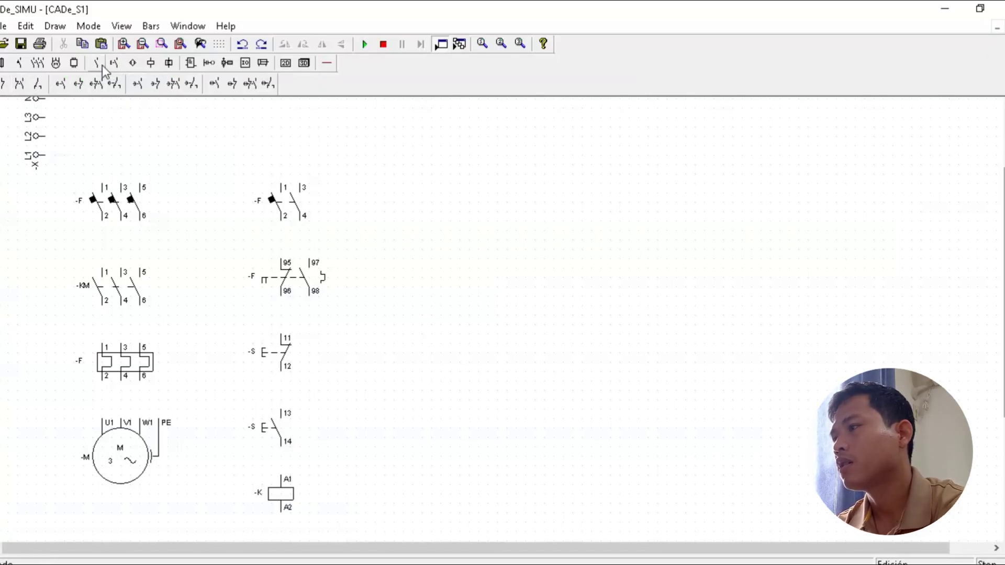
click(407, 376)
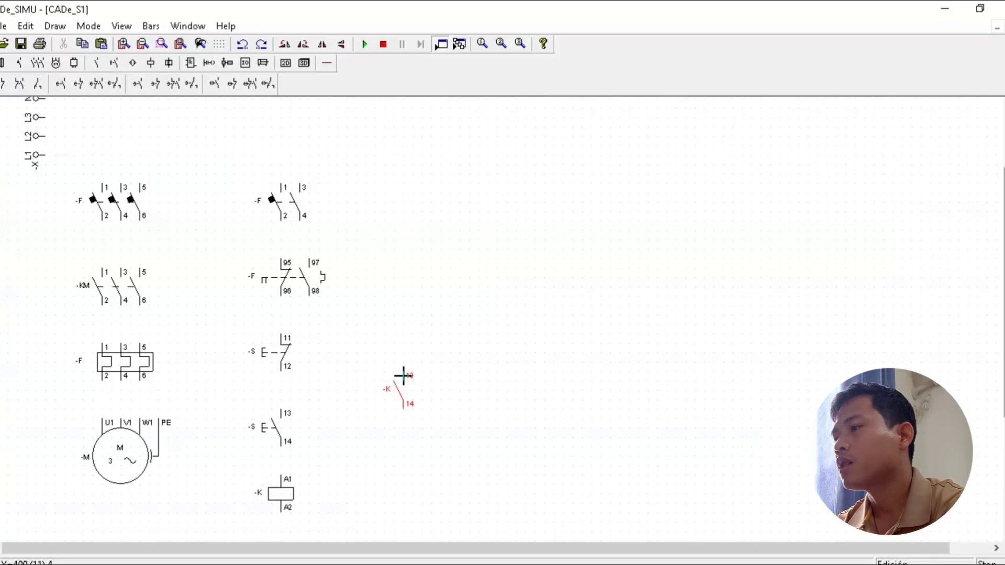
drag(403, 375, 382, 412)
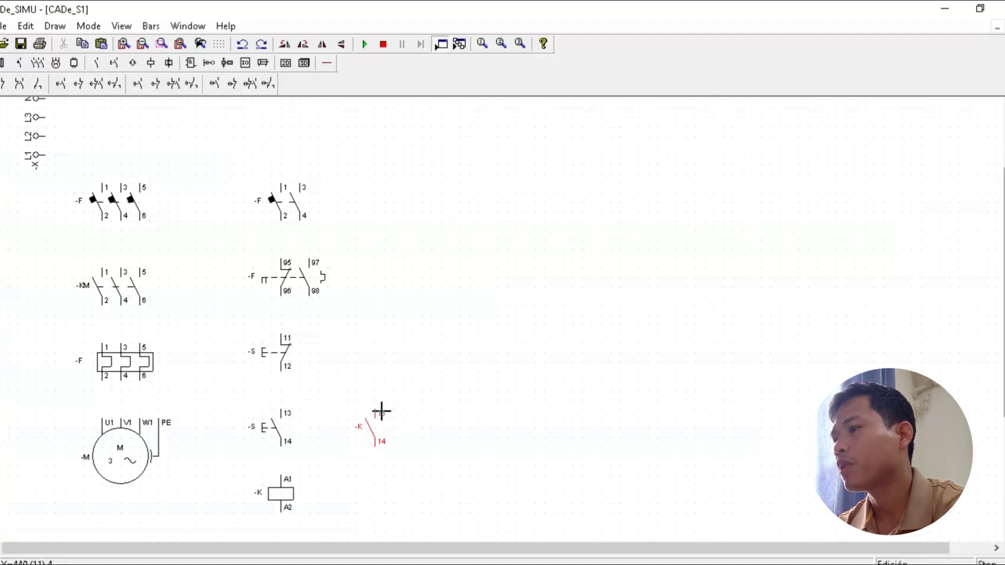
click(382, 411)
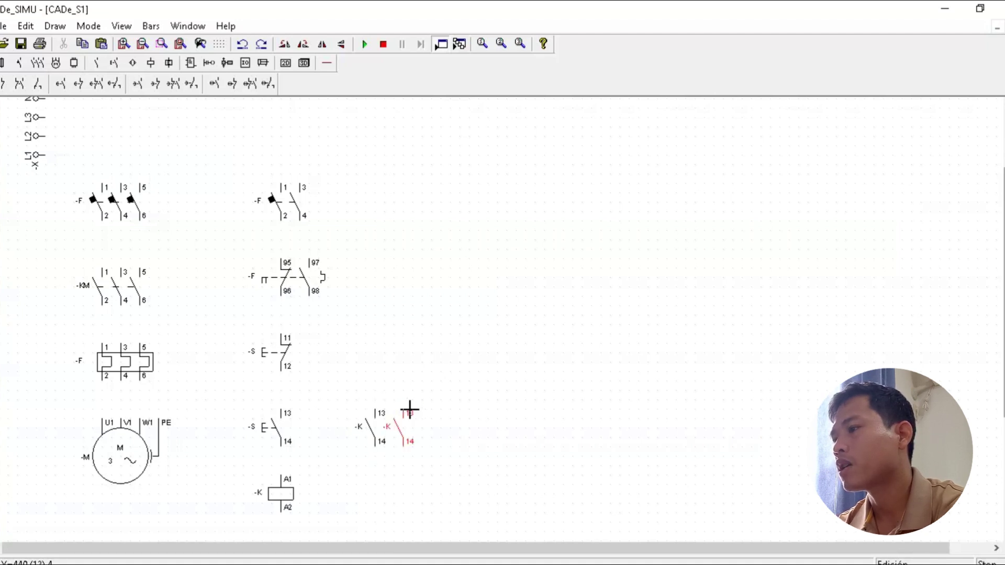
key(Escape)
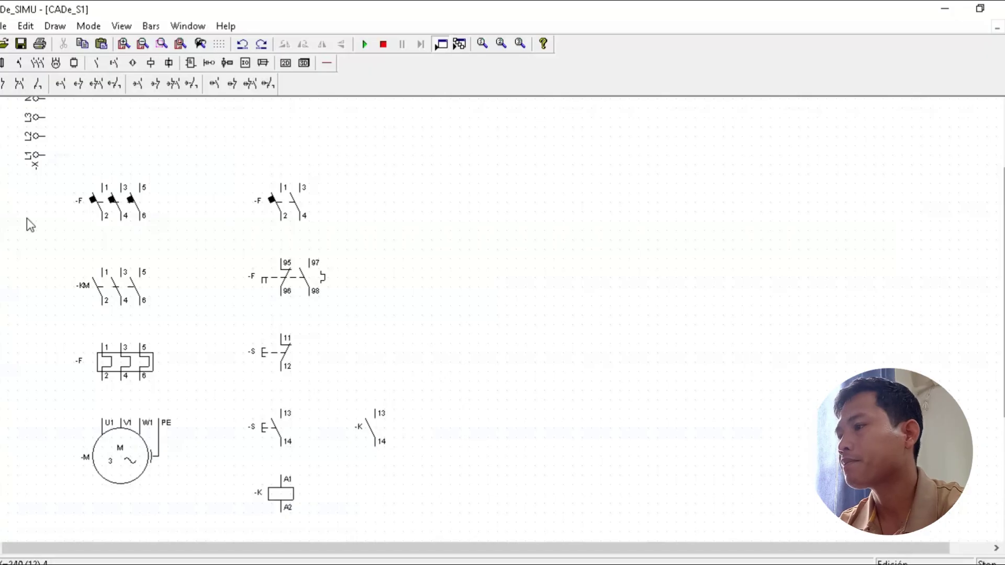
- Place a normally closed auxiliary contact K with terminals 11-12 to the right of the normally open K contact
click(2, 88)
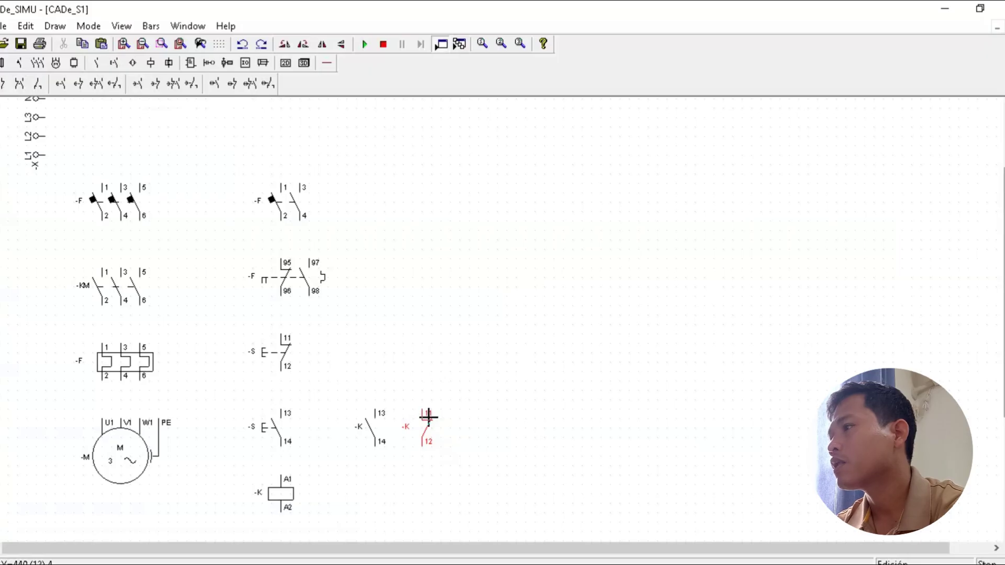
click(428, 417)
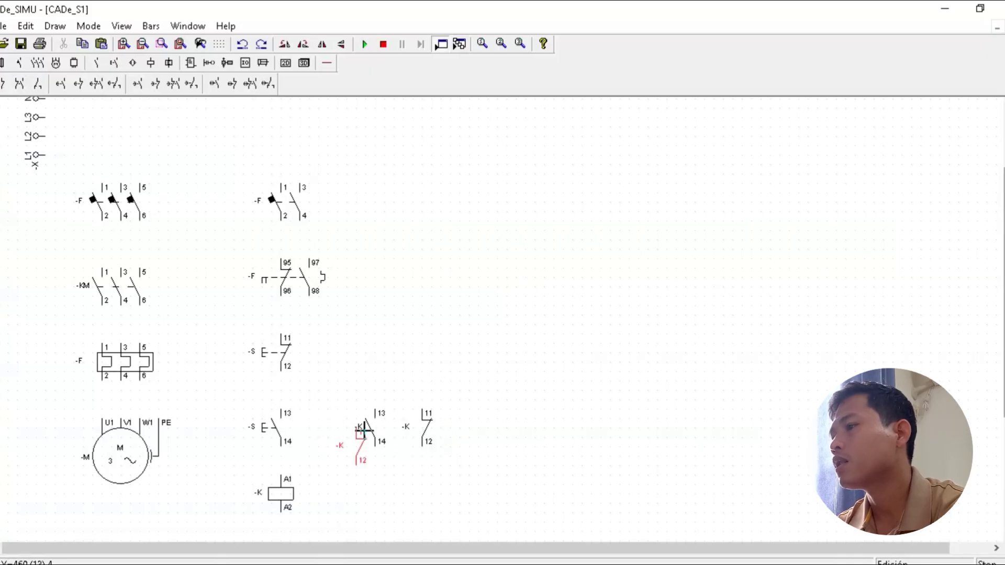
right_click(377, 417)
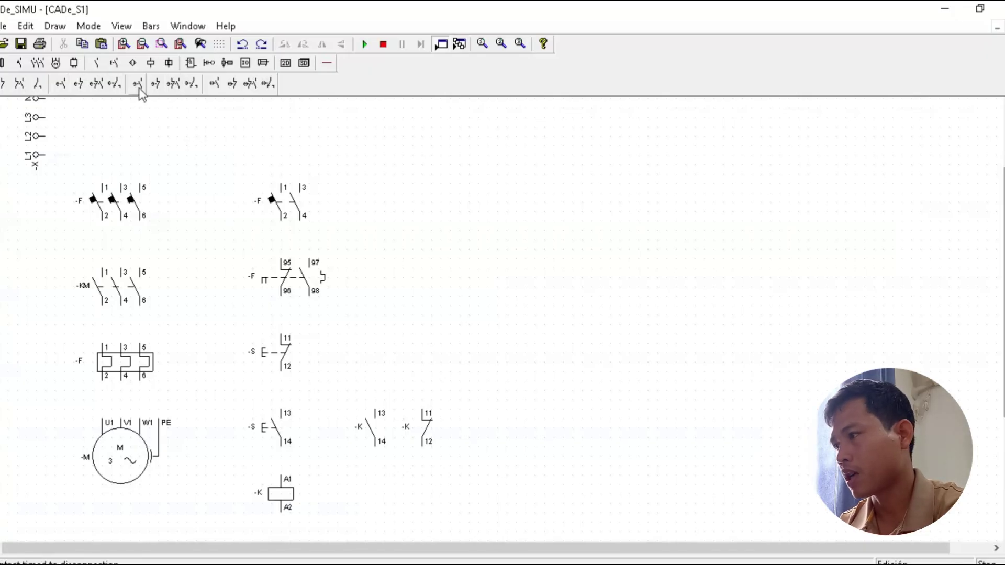
click(18, 64)
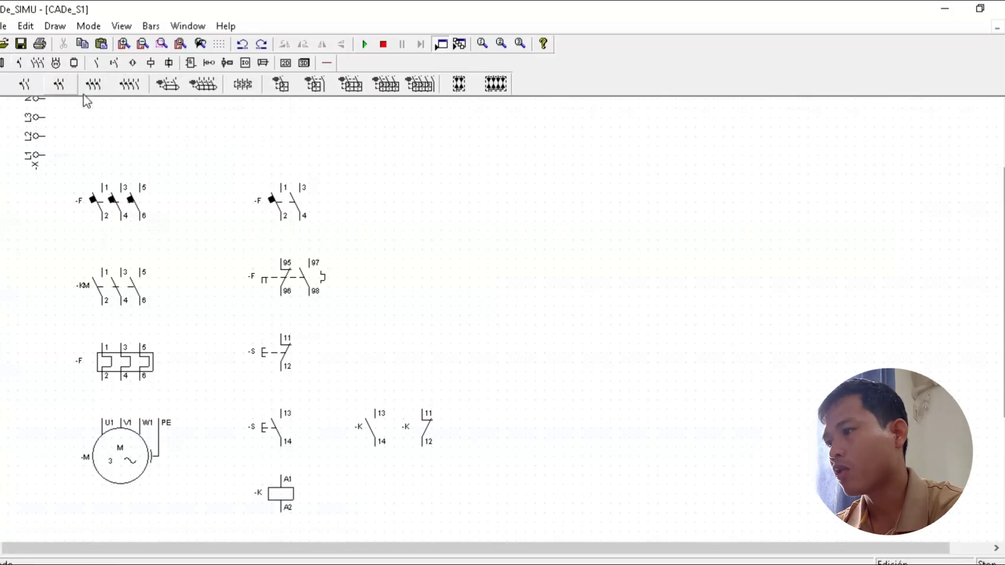
click(0, 63)
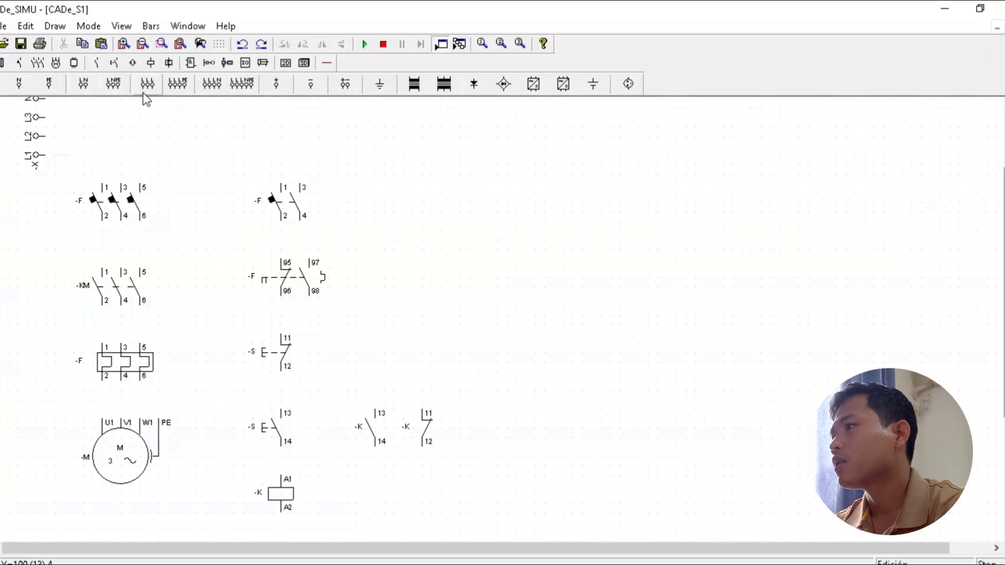
click(134, 63)
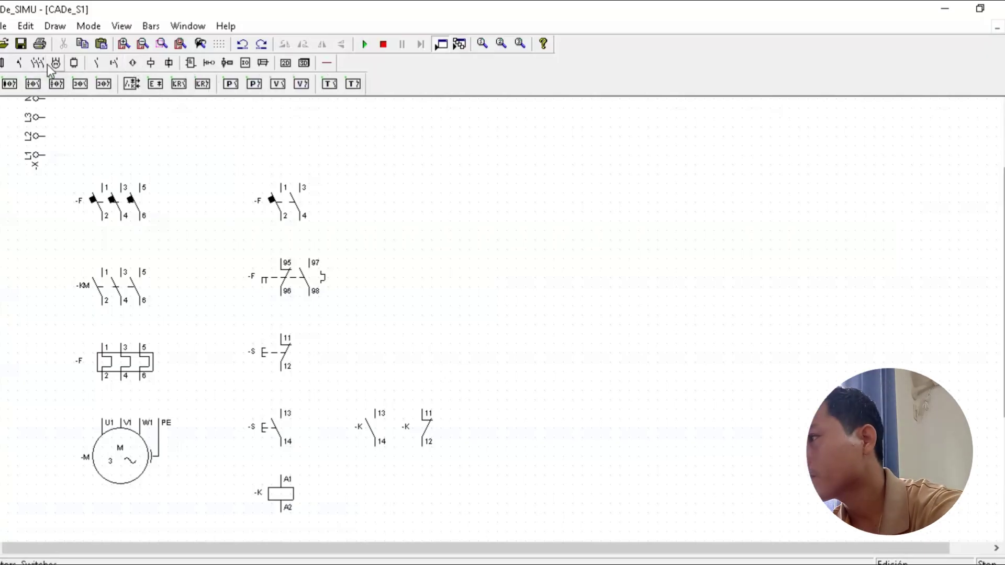
click(19, 62)
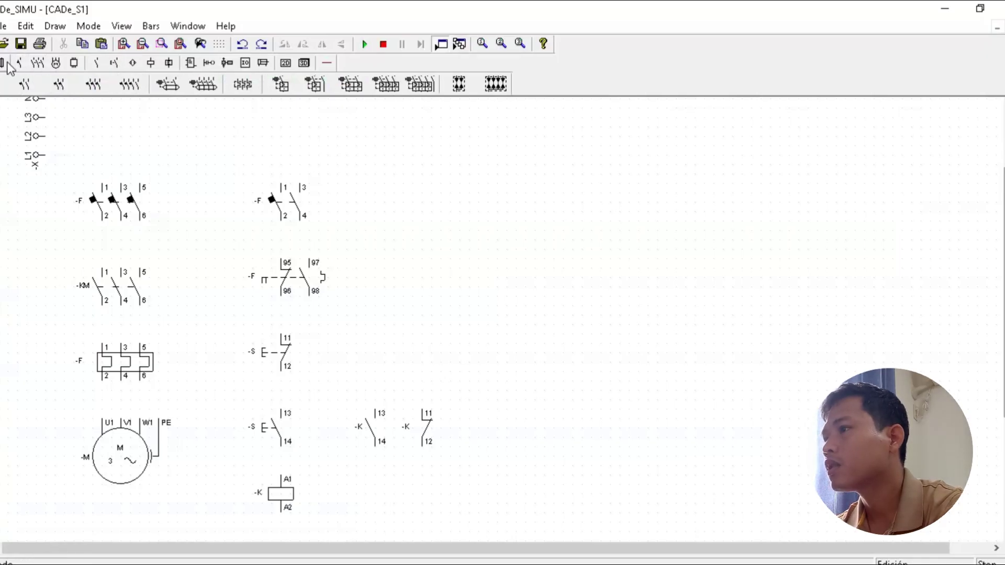
click(3, 64)
- Place three signal lamps with terminals X1-X2 in a vertical column to the right of the auxiliary contacts
click(153, 63)
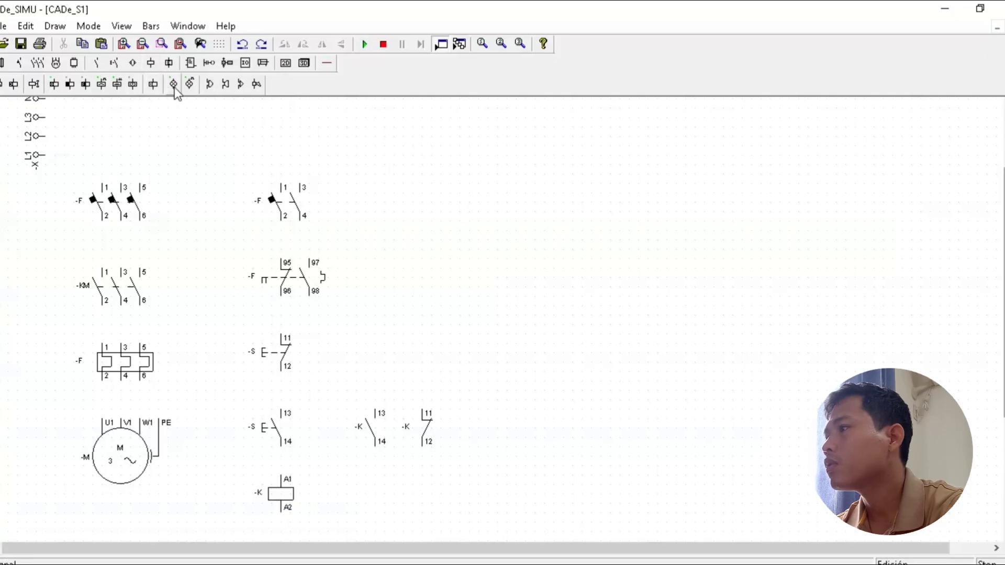
click(174, 85)
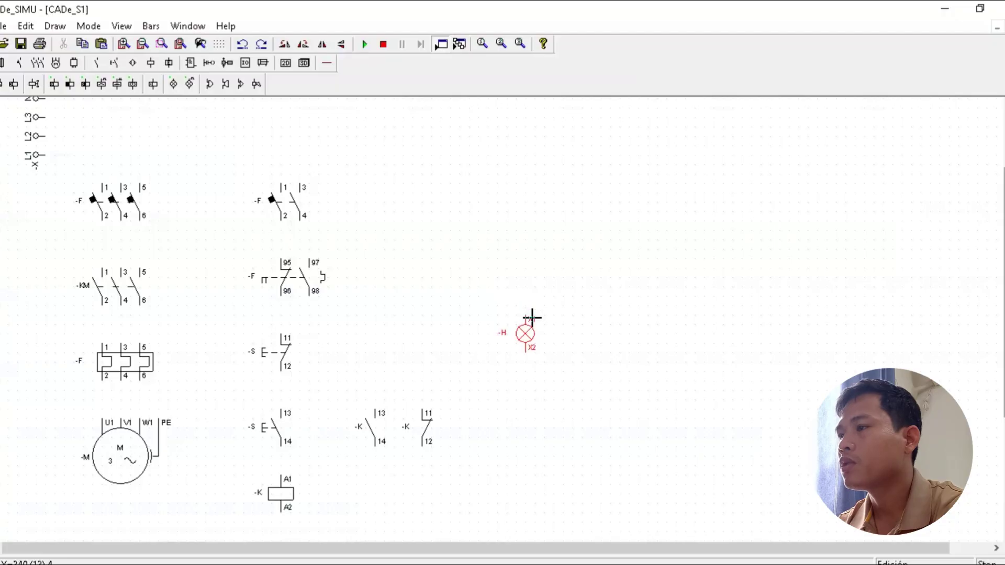
click(530, 312)
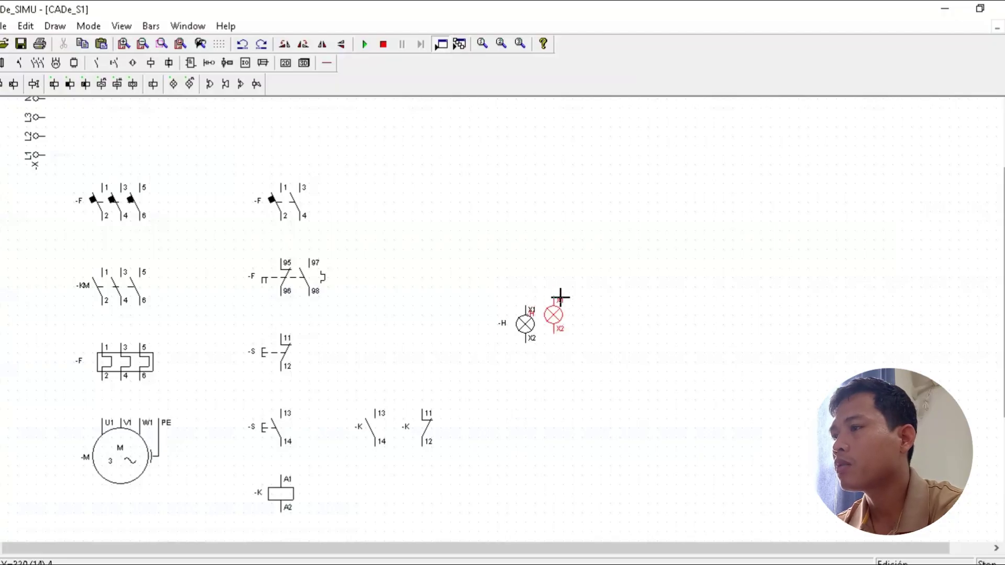
click(530, 375)
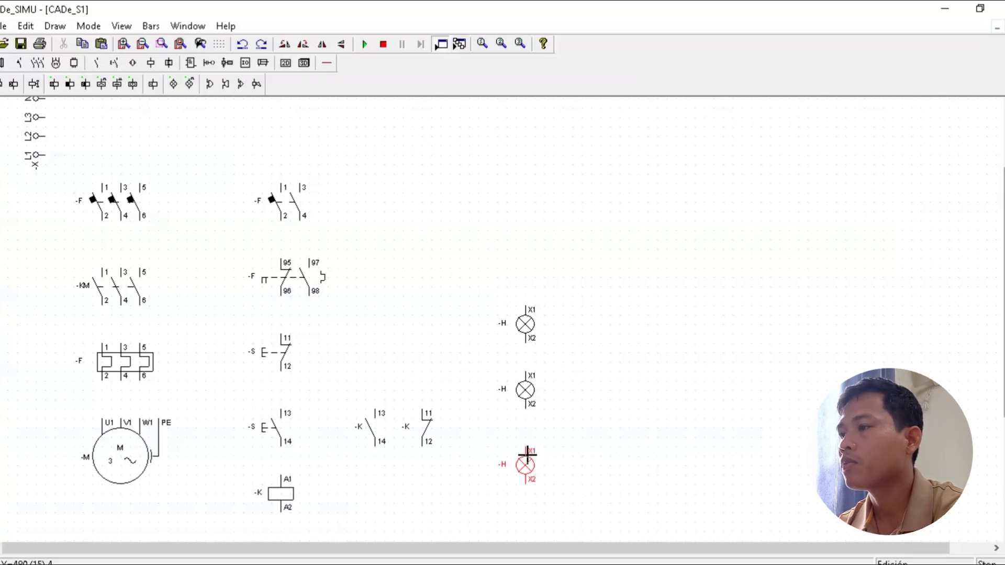
click(527, 453)
key(Escape)
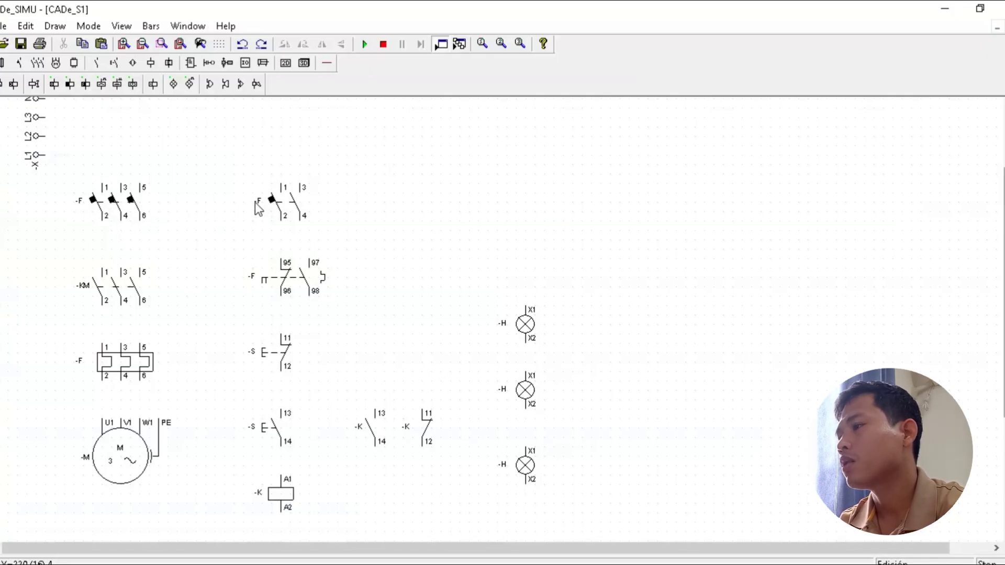
- Rename the three-pole circuit breaker as F and the three-pole contactor below it as KM
double_click(82, 201)
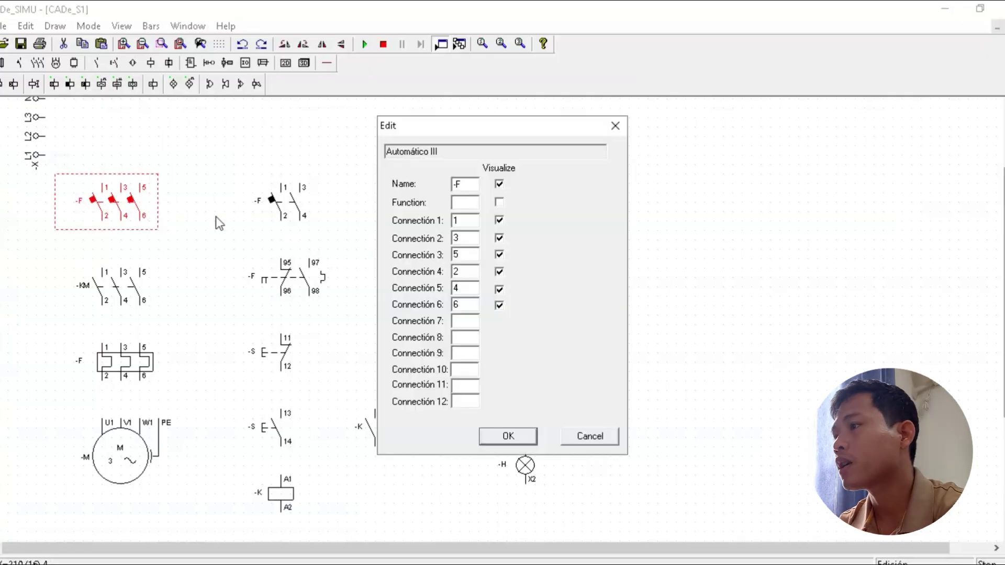
drag(463, 186, 438, 187)
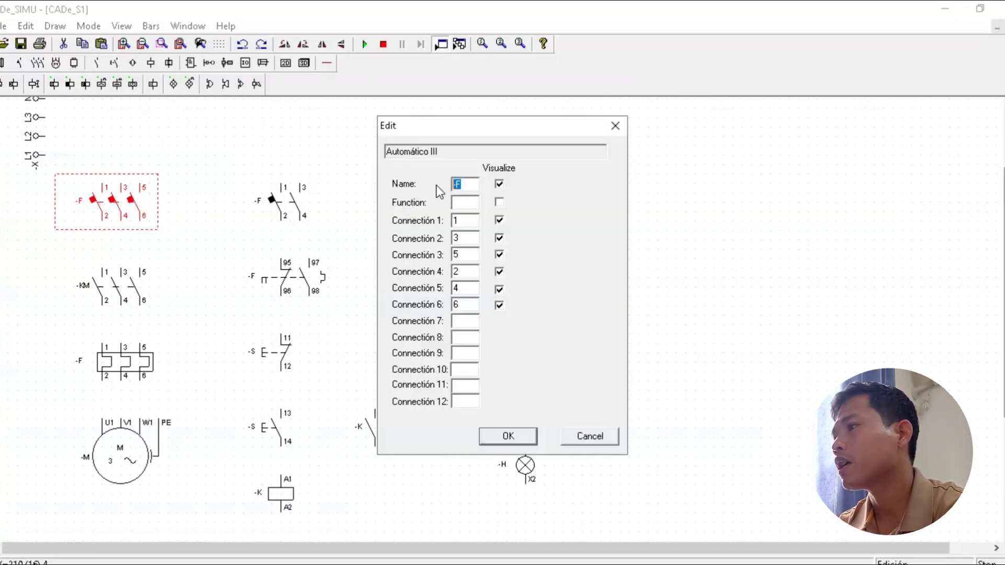
text(F)
click(508, 437)
double_click(98, 289)
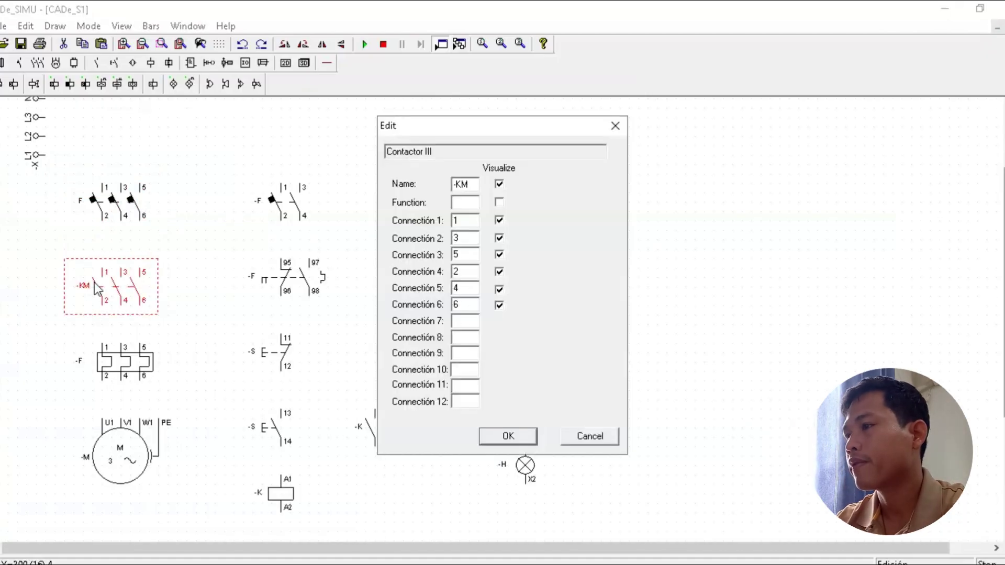
drag(473, 185, 451, 184)
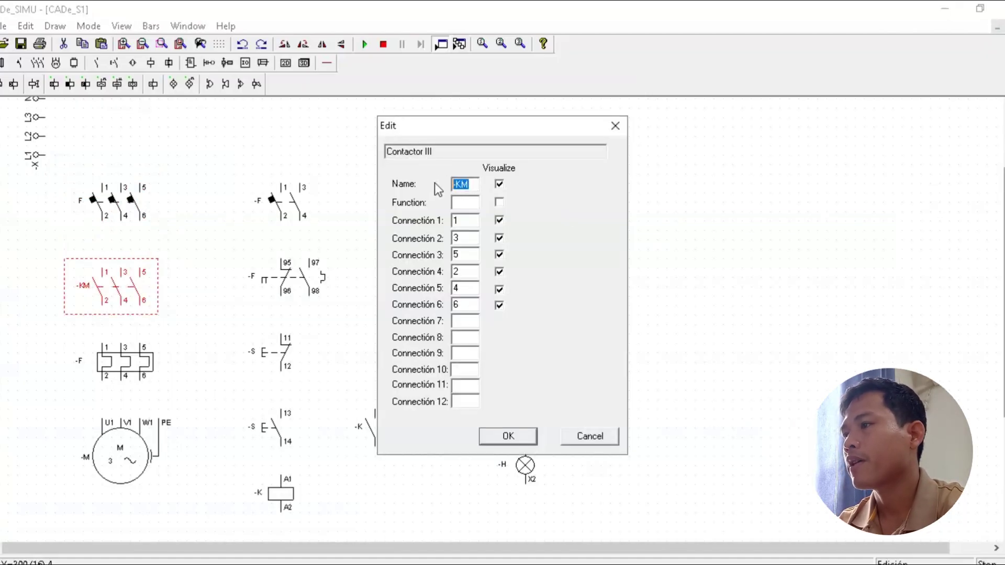
text(KM)
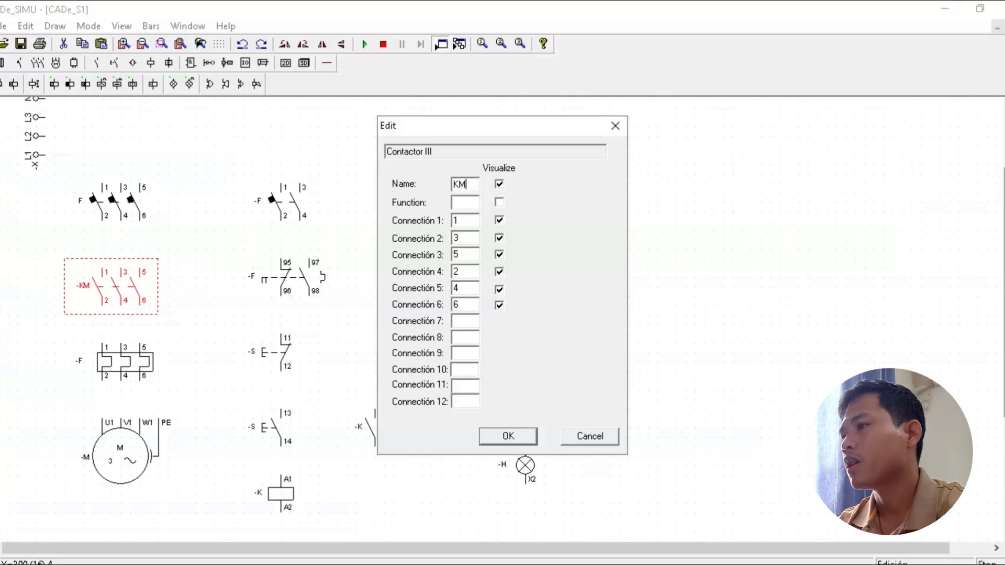
click(517, 434)
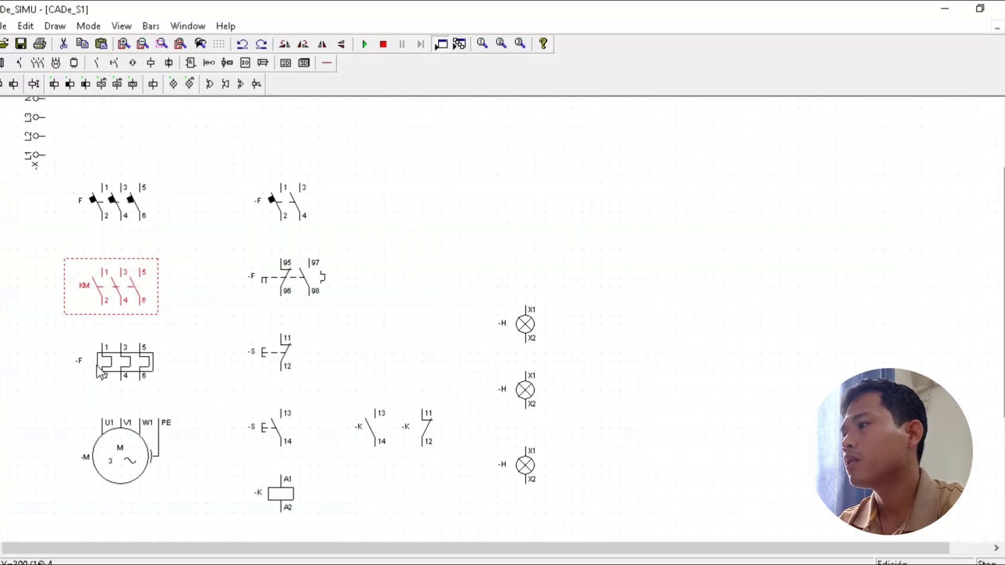
- Rename the thermal relay in the power circuit as OV and the three-phase motor as M
double_click(97, 366)
drag(475, 184, 437, 183)
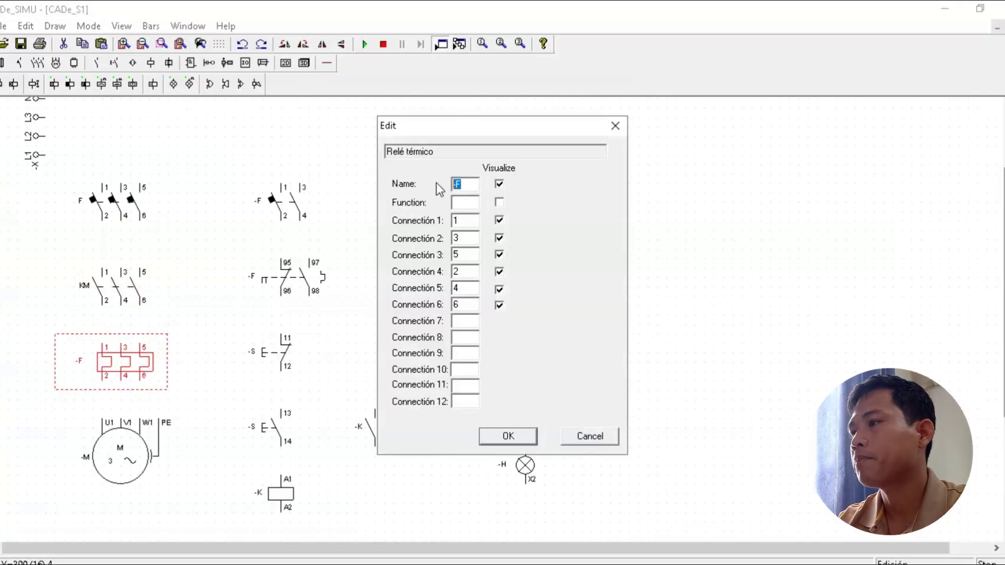
text(0)
click(516, 437)
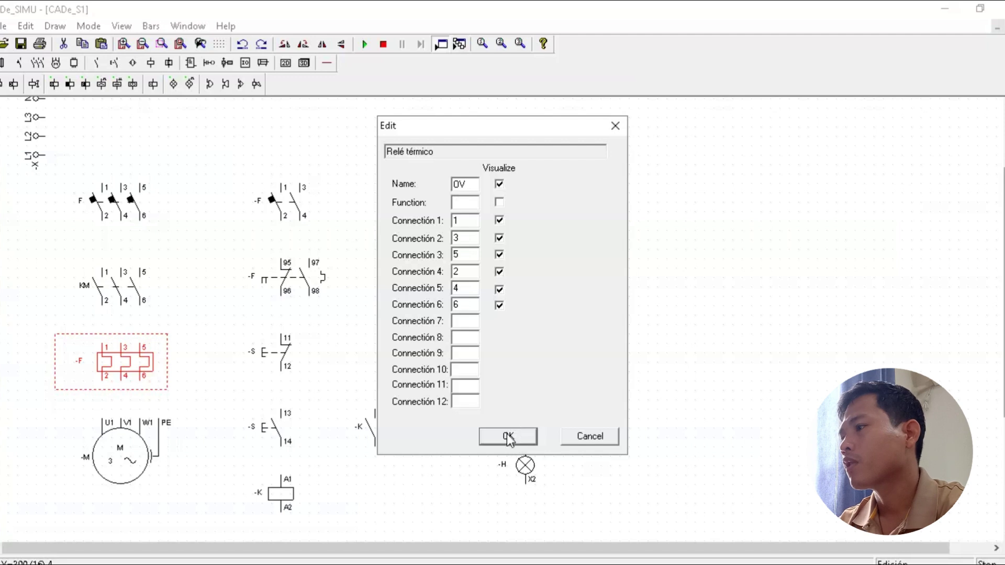
double_click(107, 453)
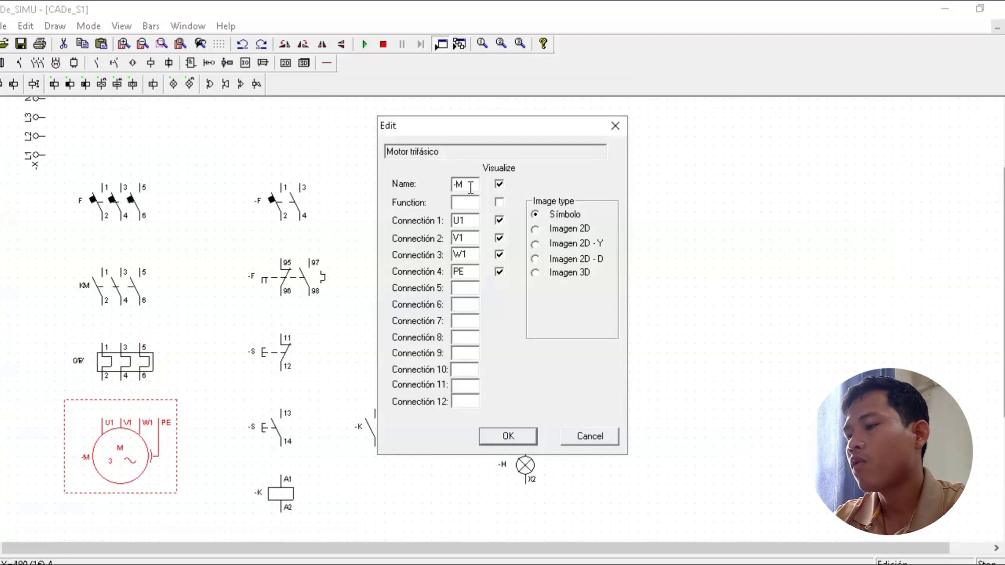
drag(469, 184, 428, 184)
click(508, 436)
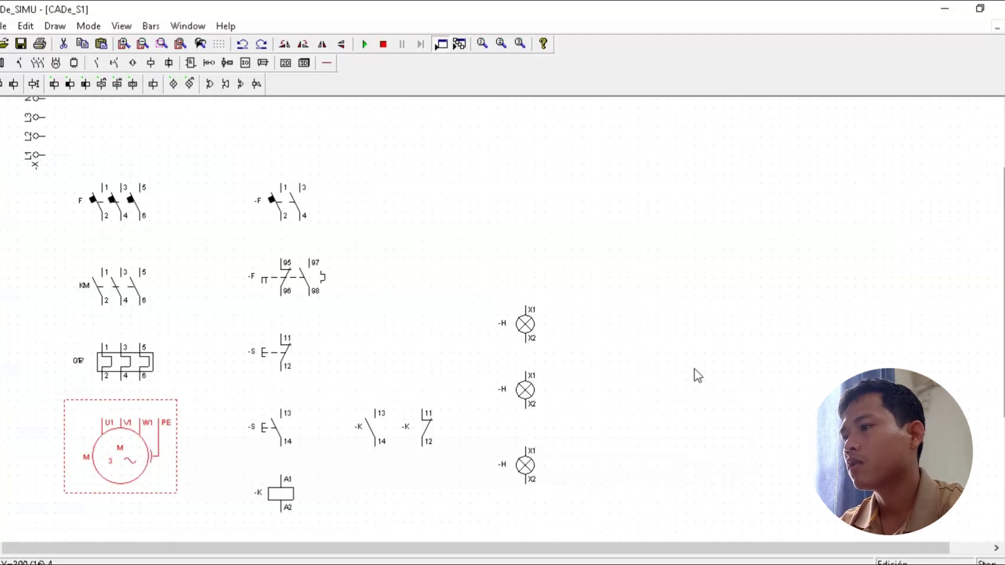
click(694, 368)
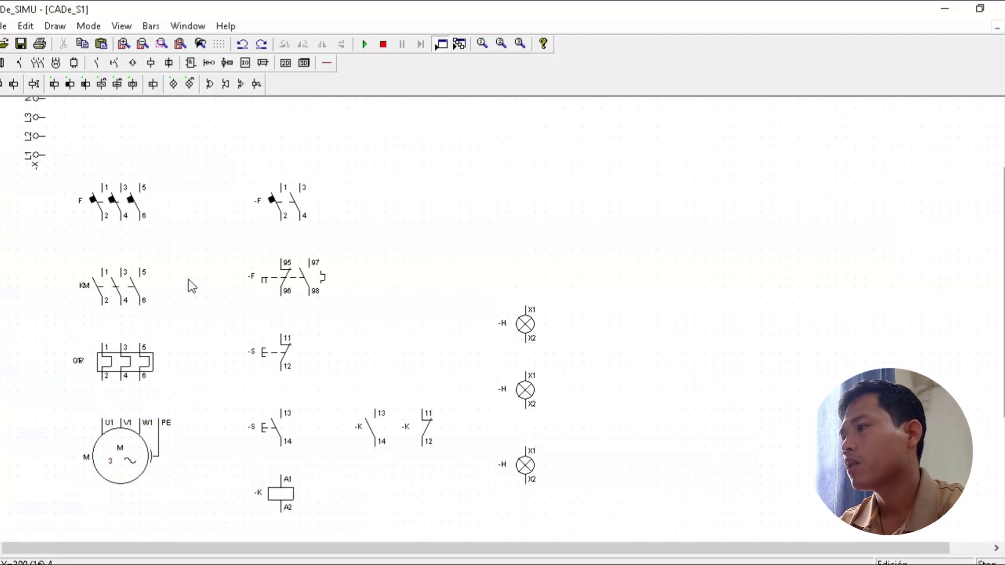
- Rename the two-pole circuit breaker at the head of the control circuit as F
double_click(287, 215)
drag(467, 184, 460, 186)
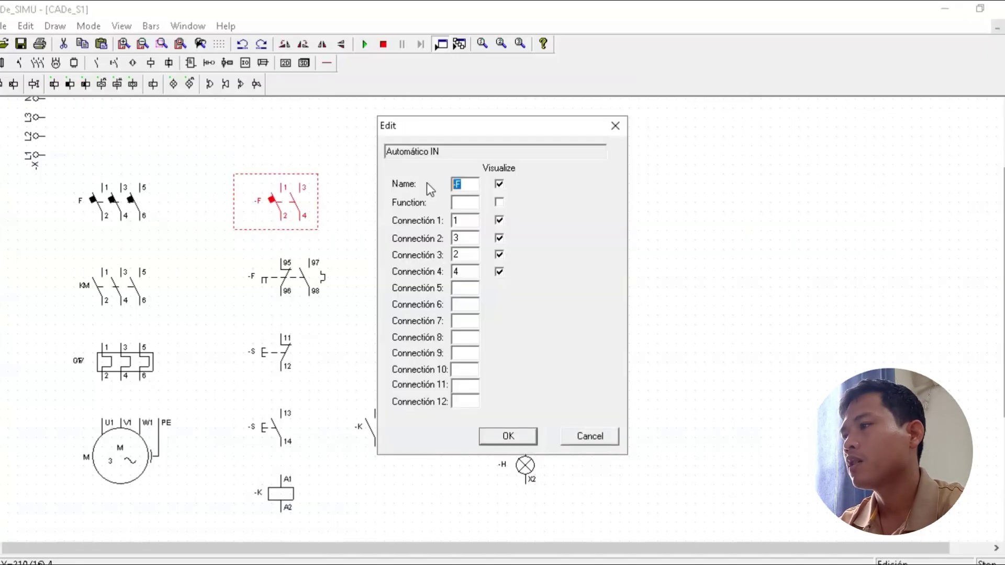
text(H)
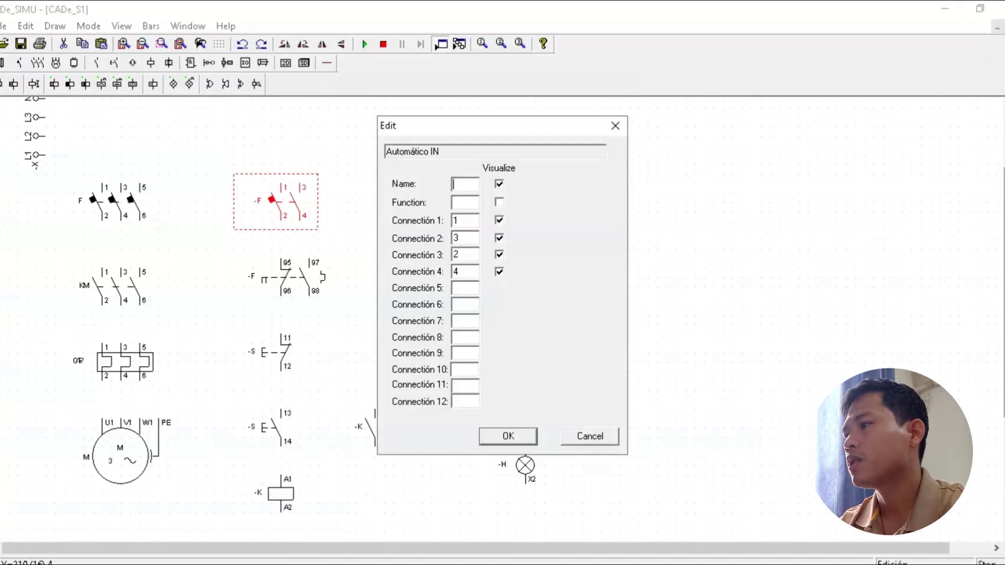
text(F)
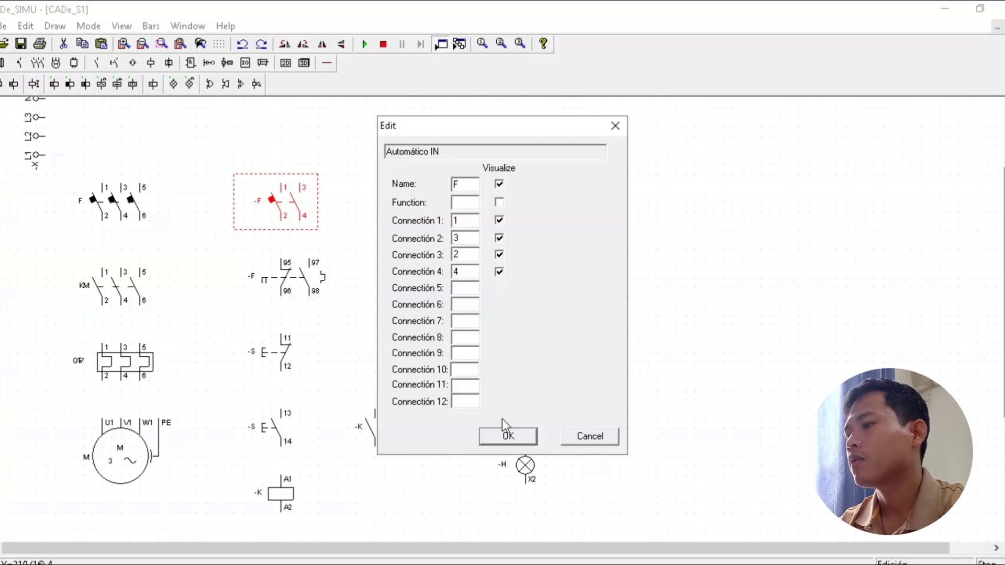
click(507, 434)
- Rename the thermal relay auxiliary contacts 95-96/97-98 as OV and check the name of the power-circuit thermal relay
click(289, 274)
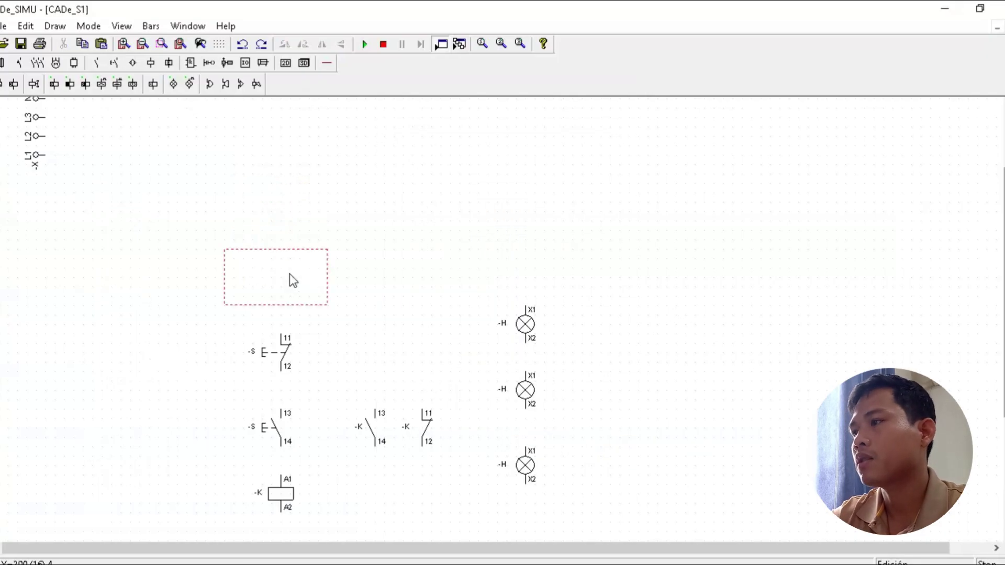
double_click(290, 274)
text(O)
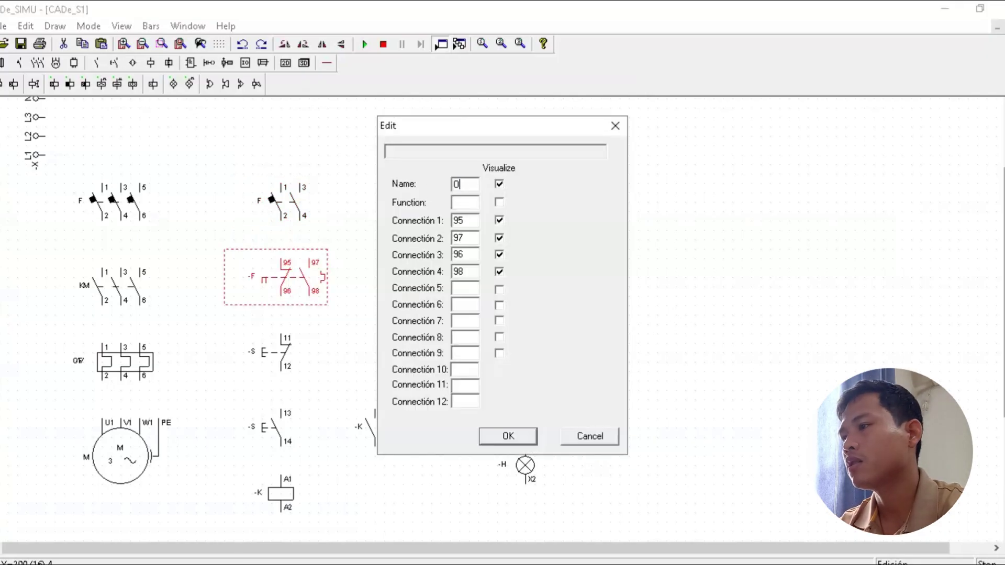
text(V)
click(516, 439)
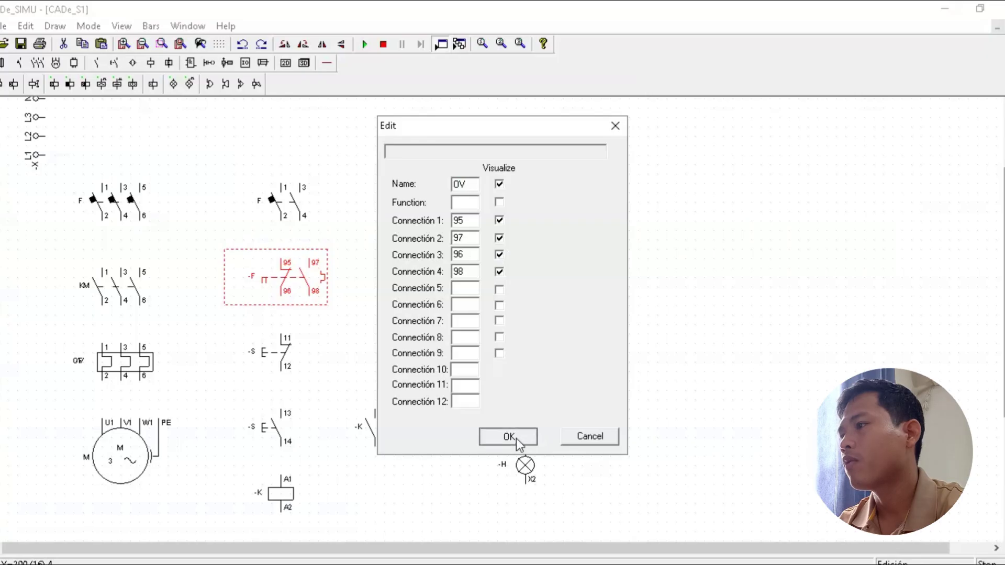
double_click(88, 360)
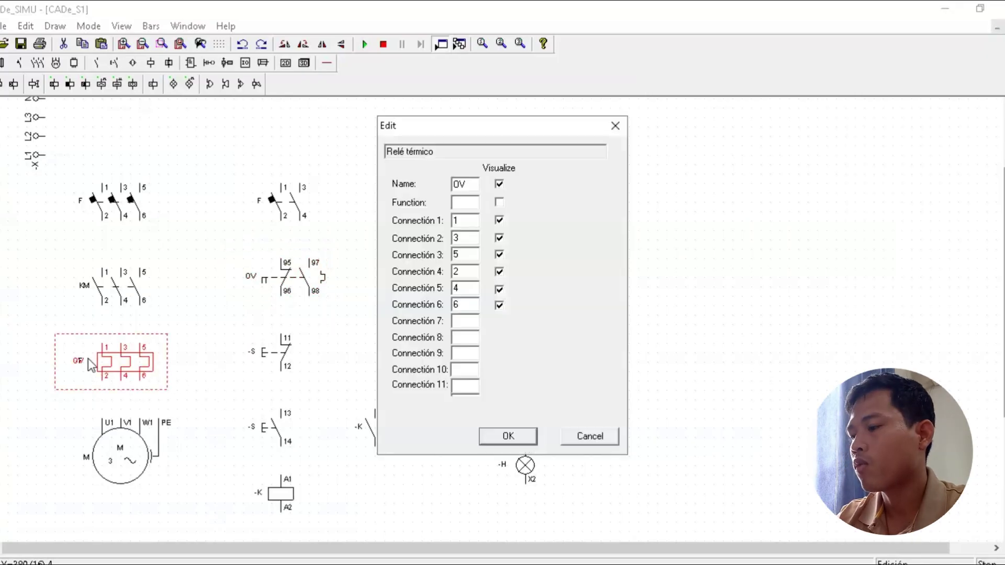
click(563, 439)
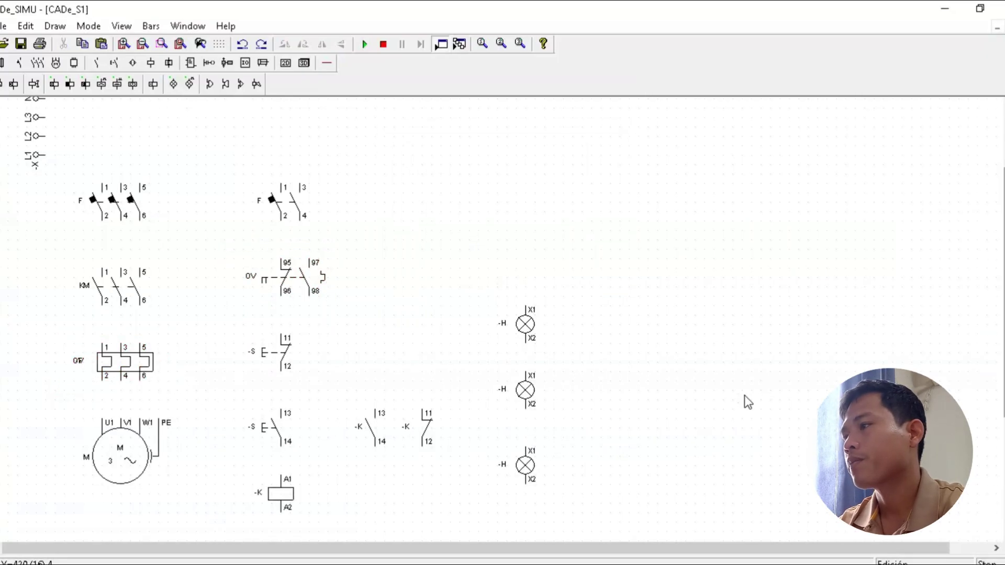
- Rename the normally closed pushbutton as S and the normally open pushbutton below it as S1
double_click(264, 355)
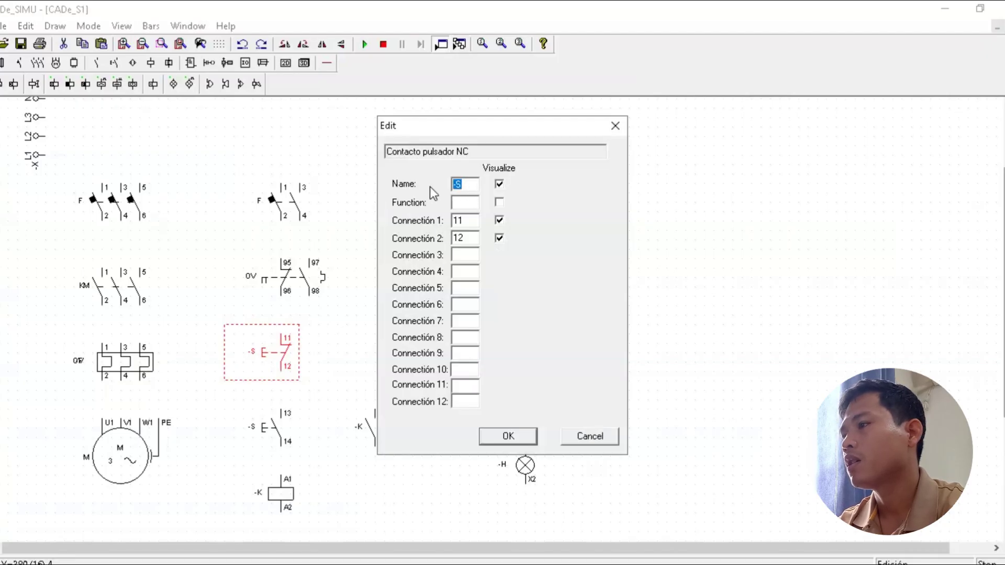
text(S)
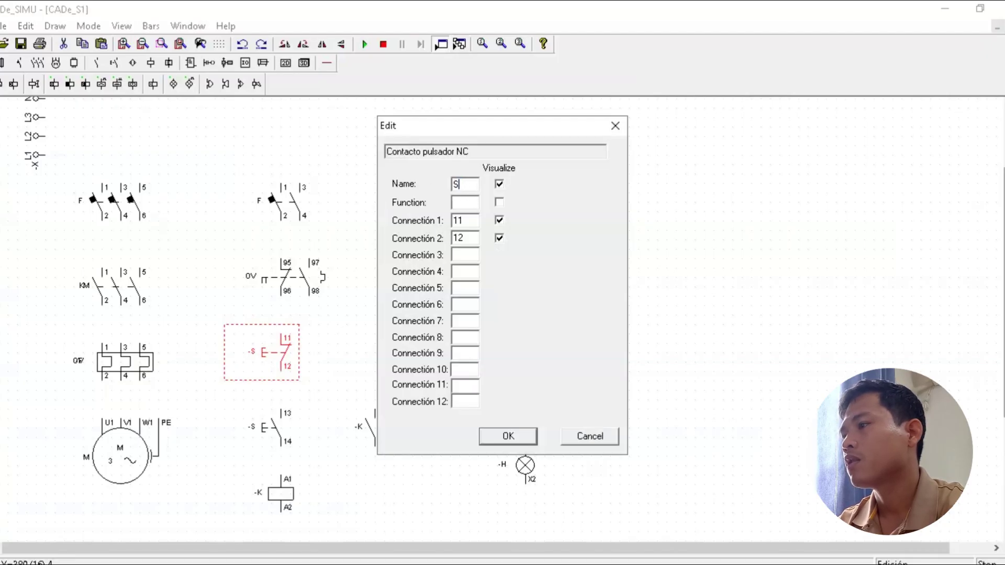
click(513, 435)
double_click(269, 433)
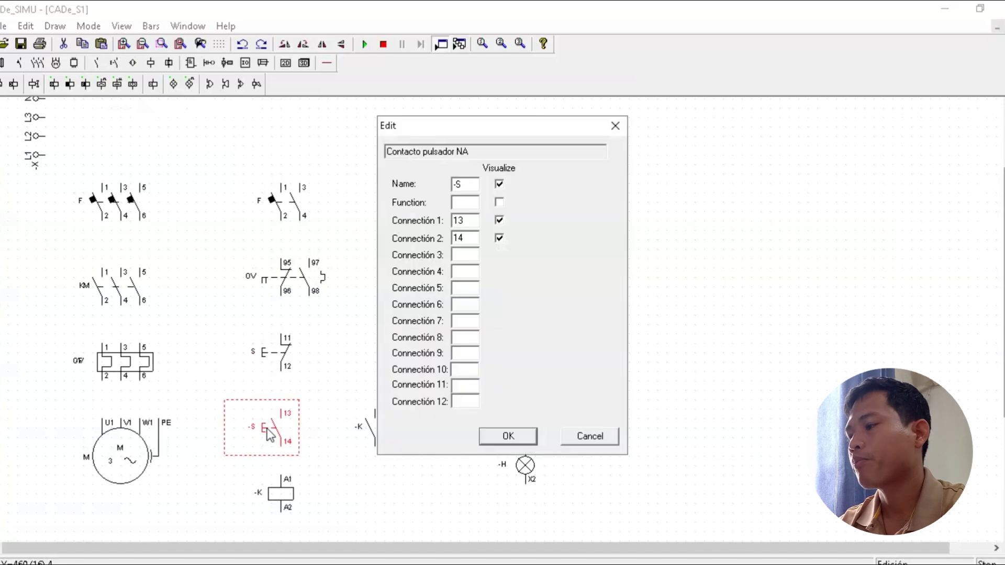
drag(467, 183, 423, 183)
text(S)
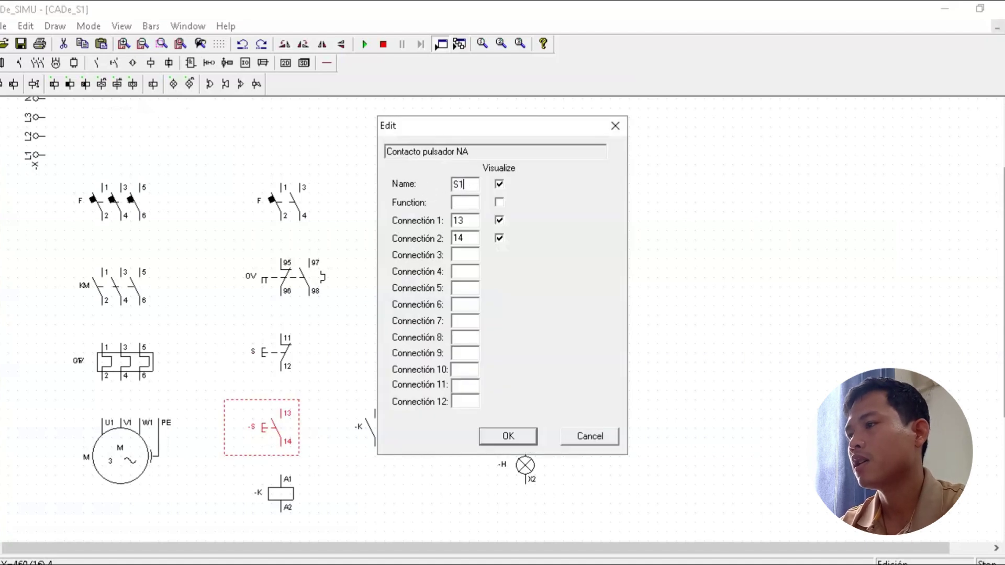
click(502, 436)
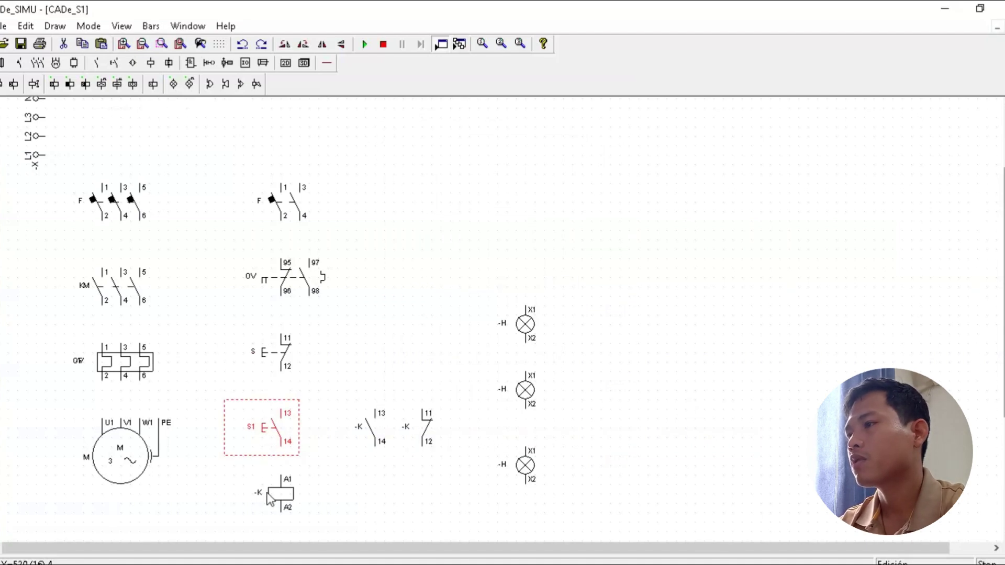
- Rename the contactor coil with terminals A1-A2 as KM to match the power contactor
double_click(269, 496)
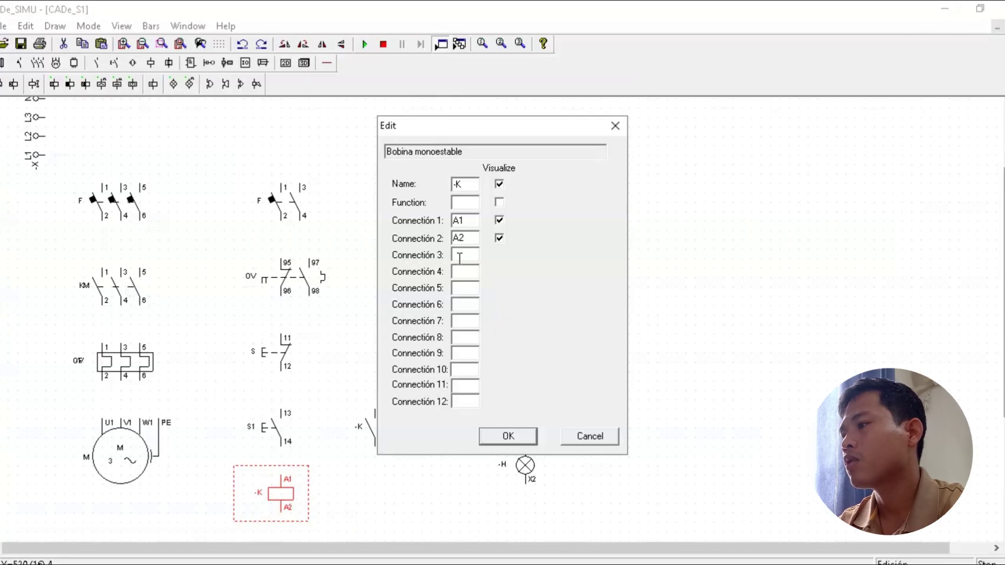
drag(472, 188, 441, 185)
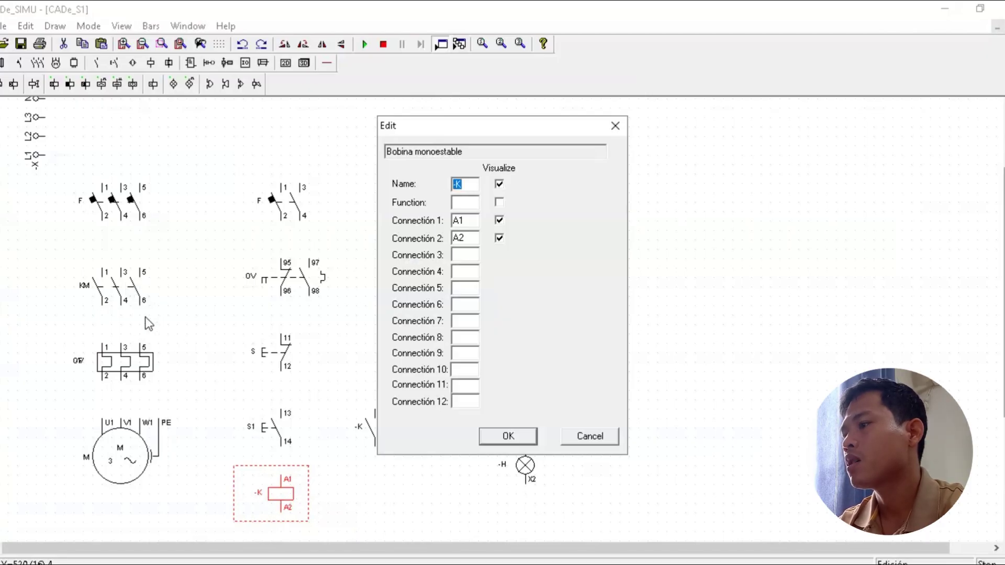
text(KM)
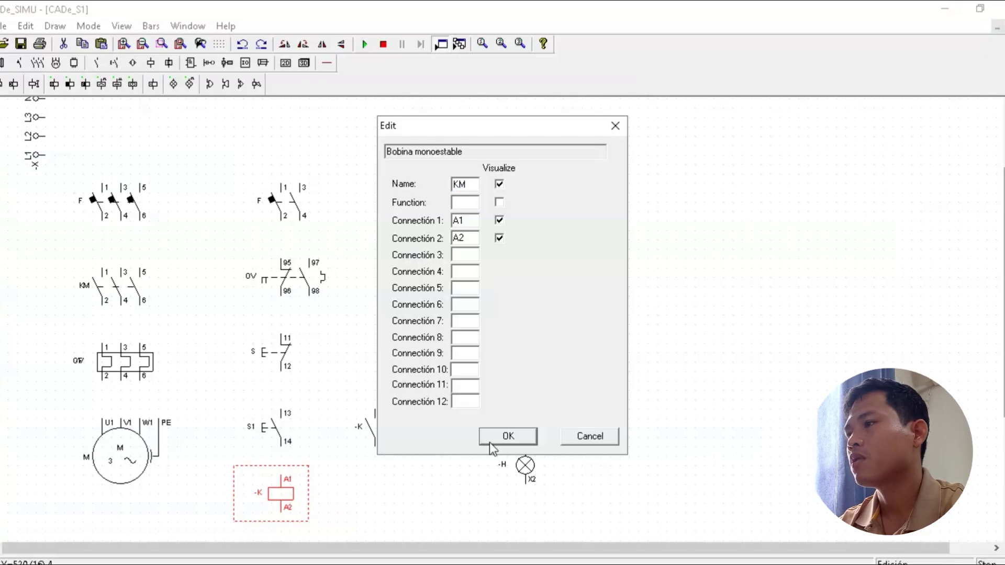
click(490, 442)
click(762, 459)
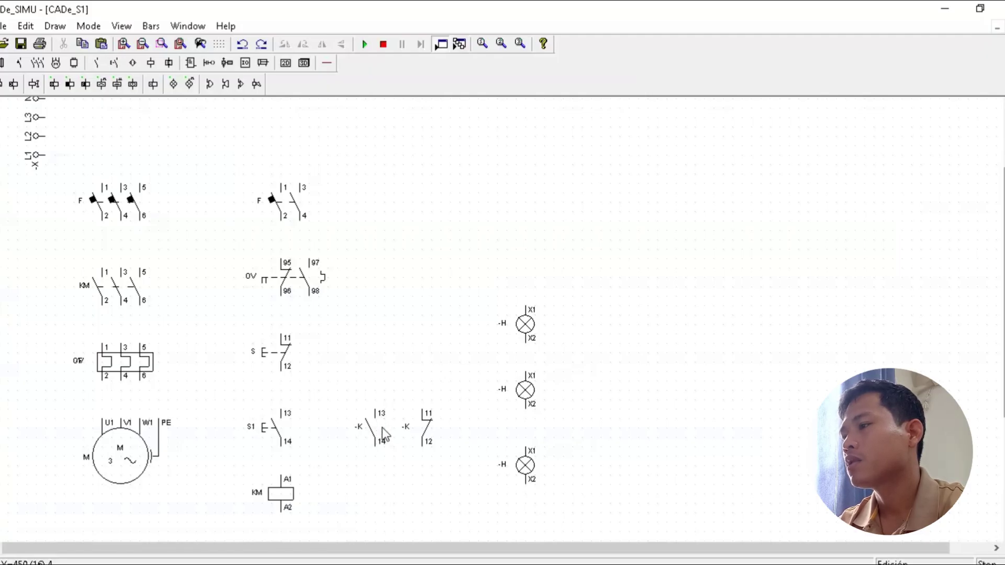
- Rename the normally open auxiliary contact with terminals 13-14 as KM
double_click(378, 413)
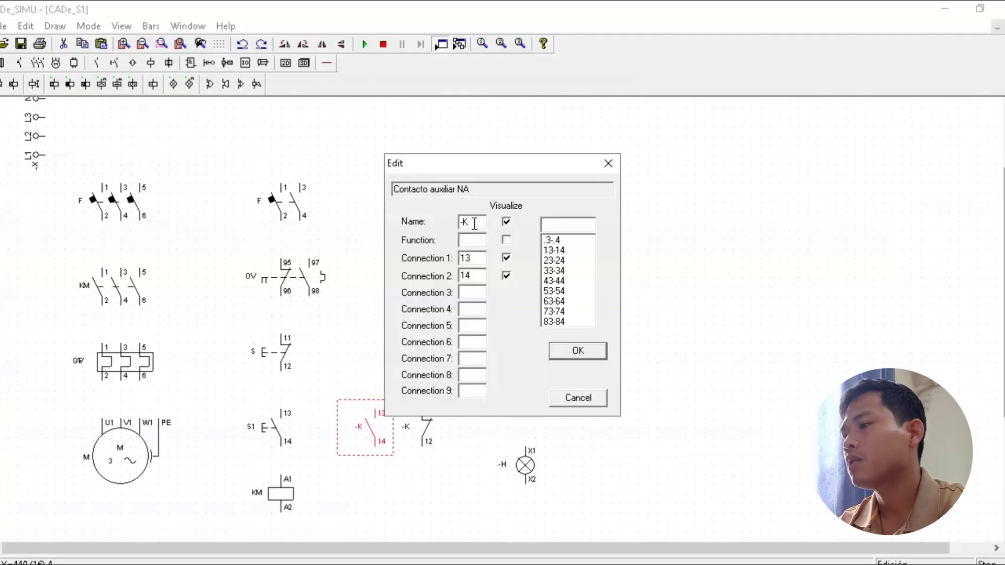
drag(477, 222, 441, 221)
text(KM)
click(572, 354)
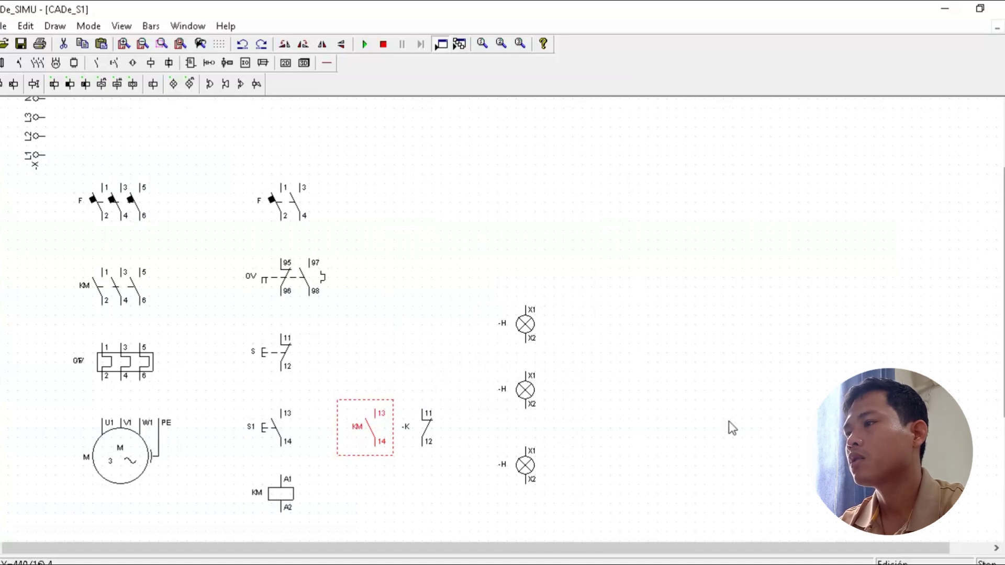
- Edit the name of the normally closed auxiliary contact with terminals 11-12
double_click(433, 422)
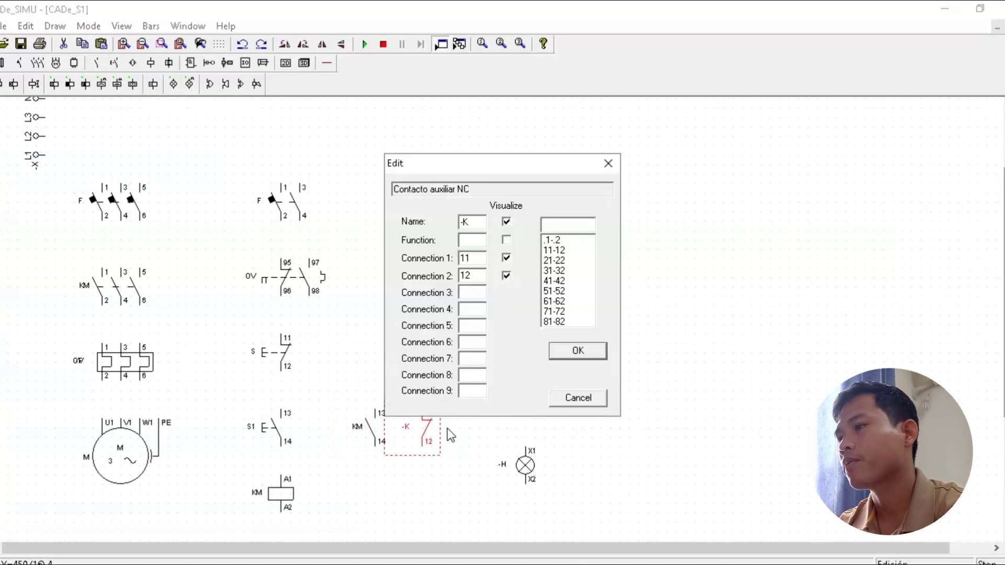
drag(473, 222, 453, 227)
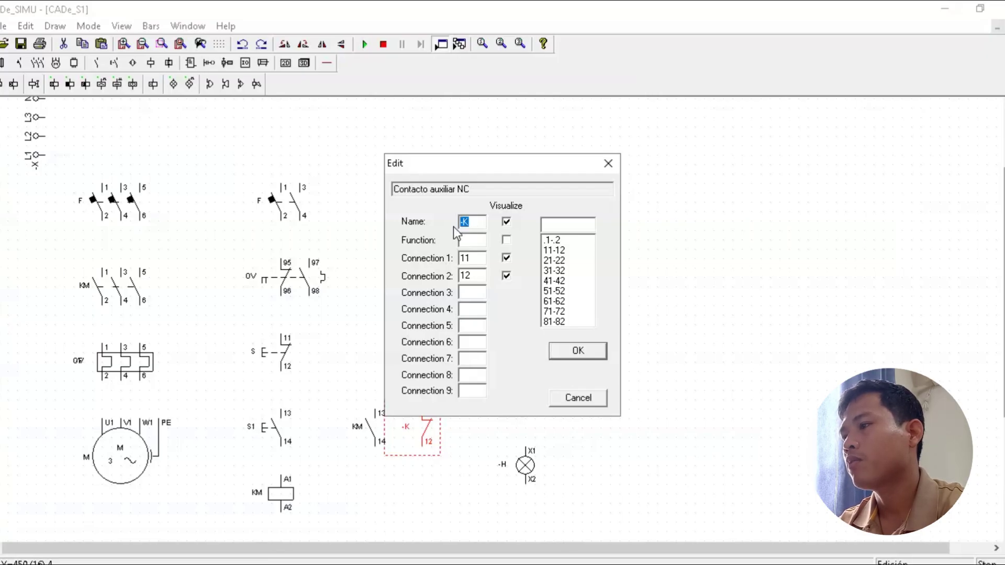
click(574, 352)
click(808, 377)
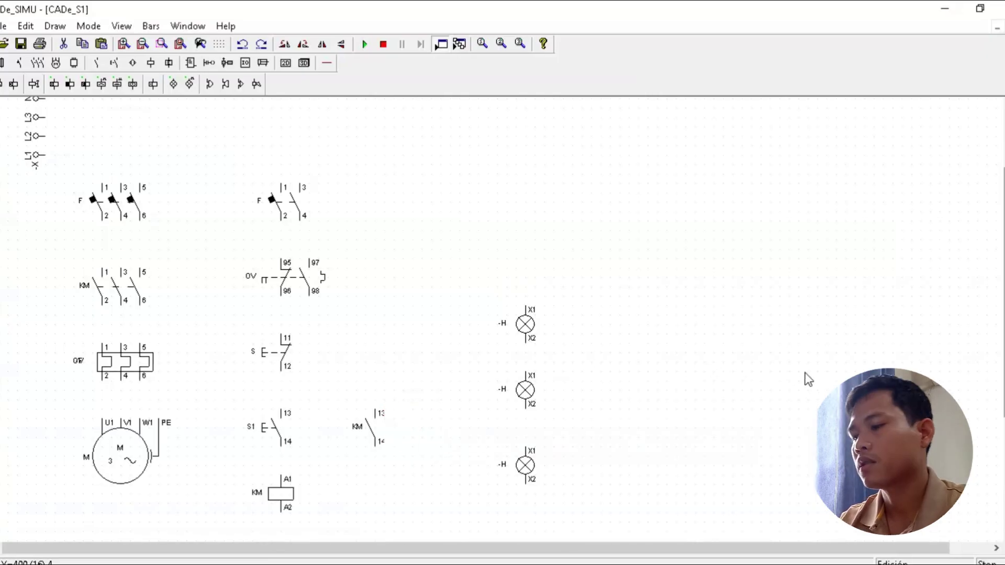
- Rename the uppermost signal lamp as Y and set its colour to yellow
double_click(525, 322)
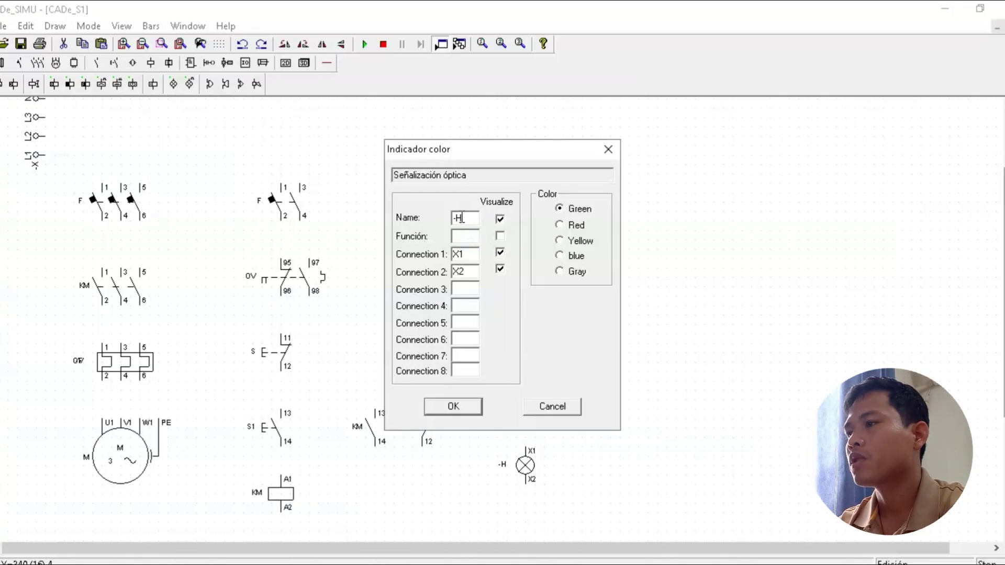
drag(469, 218, 448, 219)
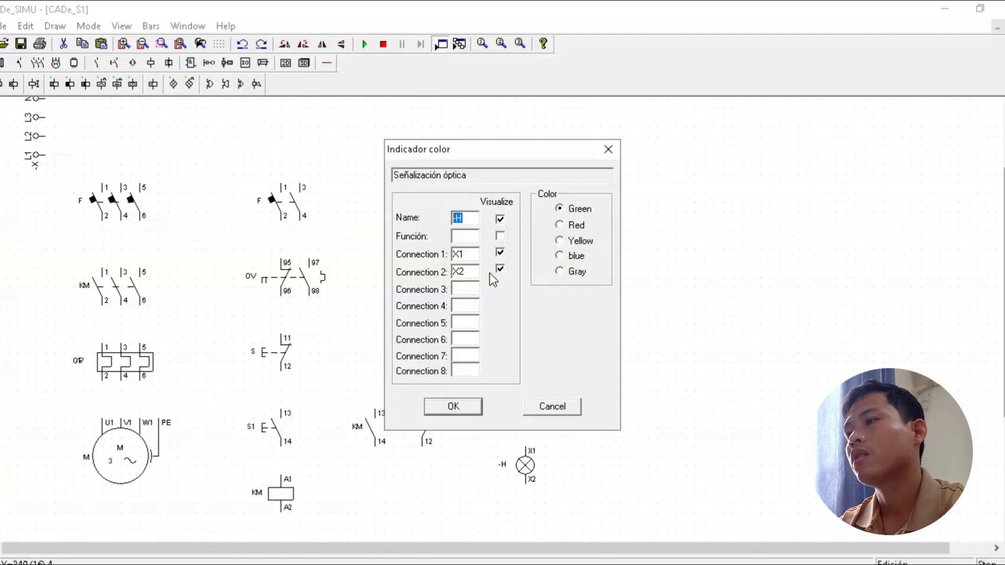
text(Y)
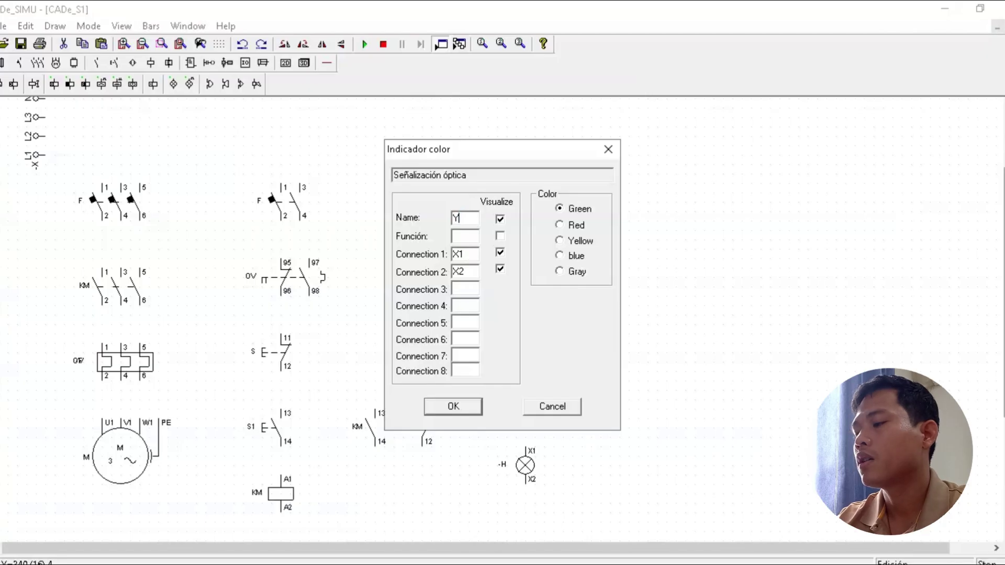
click(569, 244)
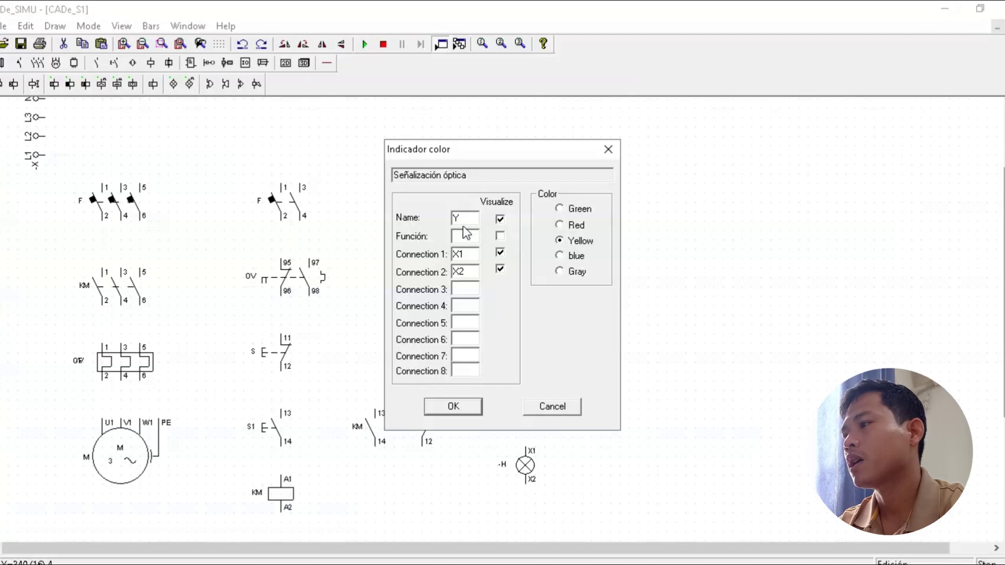
click(451, 406)
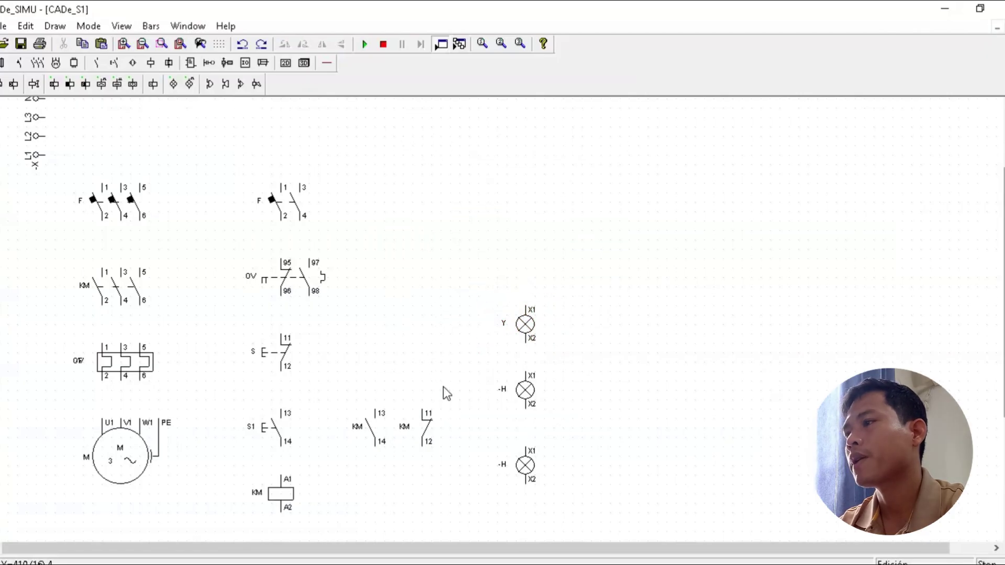
- Rename the middle signal lamp as R and set its colour to red
double_click(518, 399)
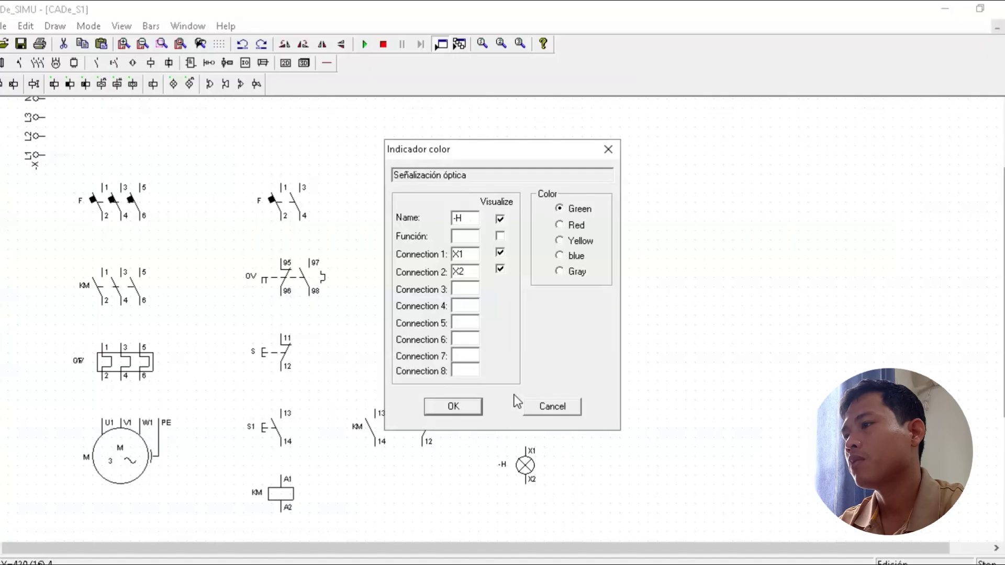
drag(467, 217, 446, 216)
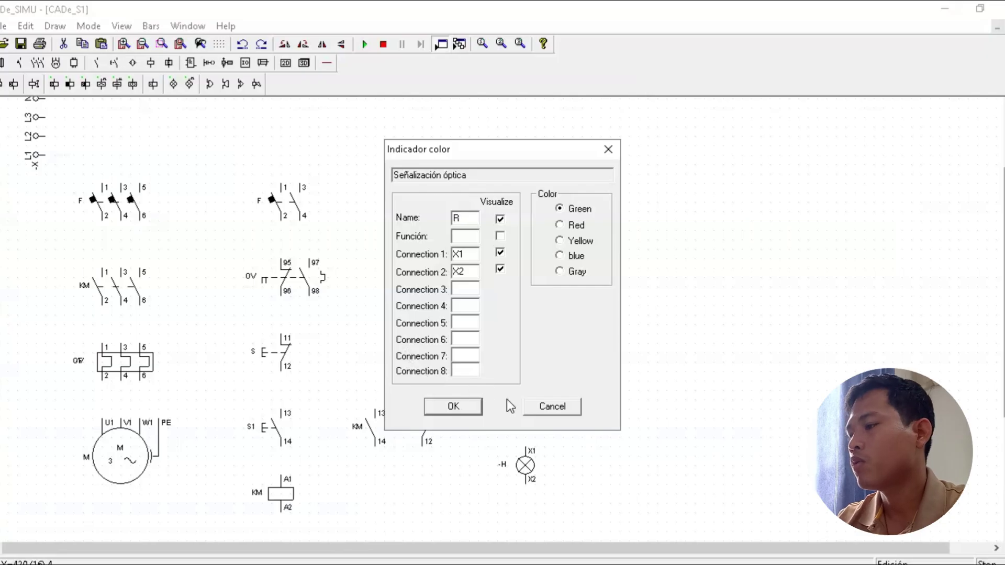
click(563, 226)
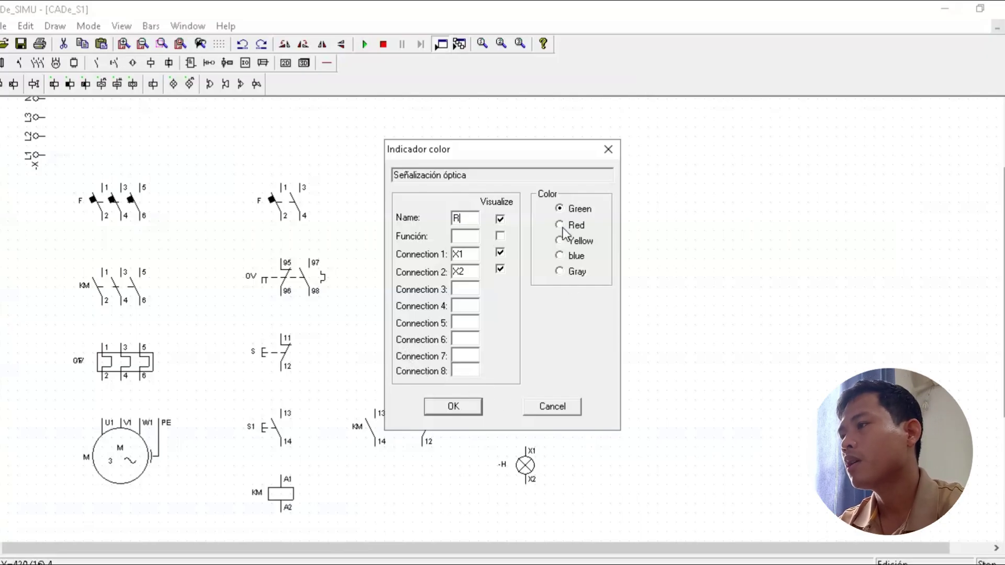
click(453, 406)
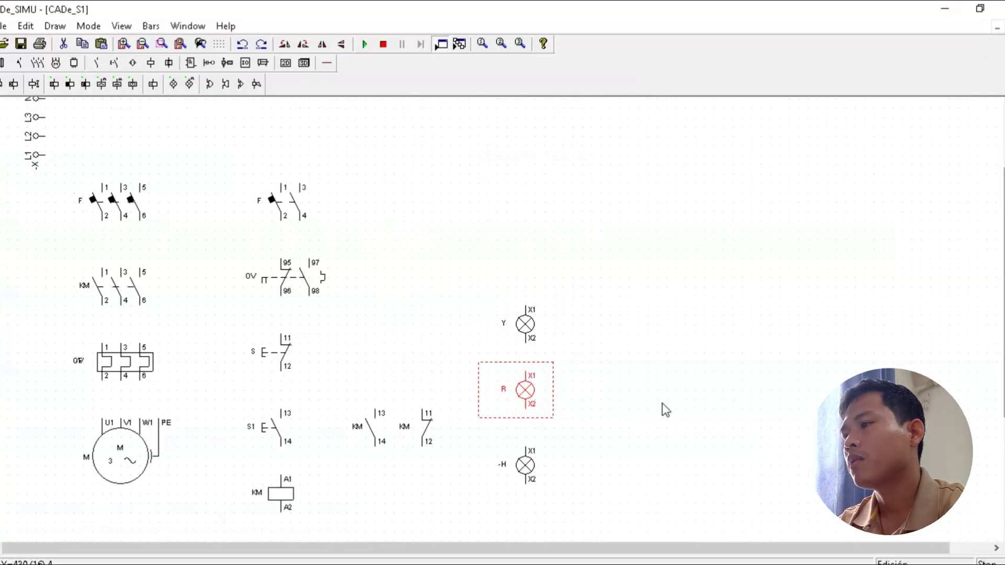
- Rename the lowest signal lamp as G, keeping its colour green
double_click(534, 474)
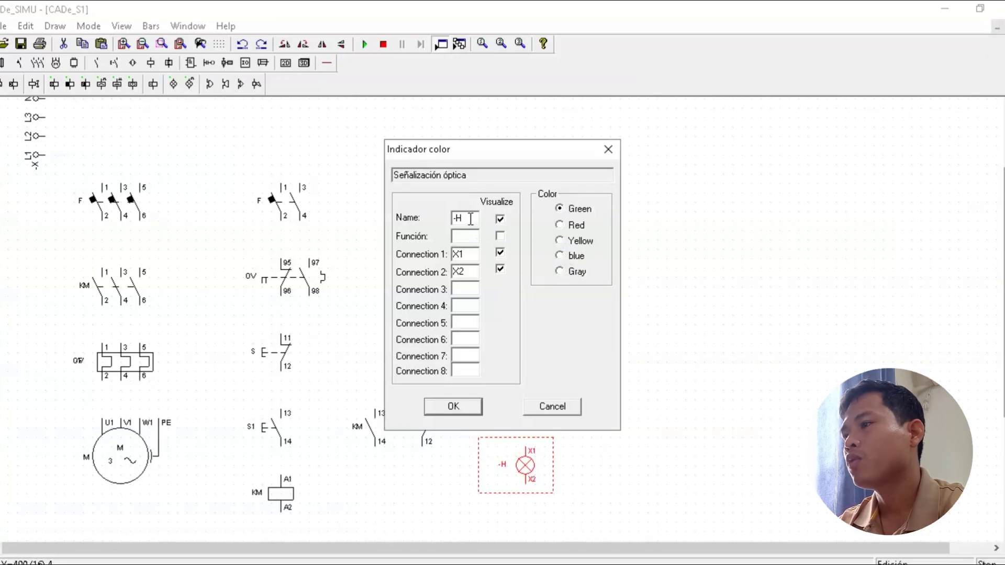
drag(471, 218, 439, 216)
text(G)
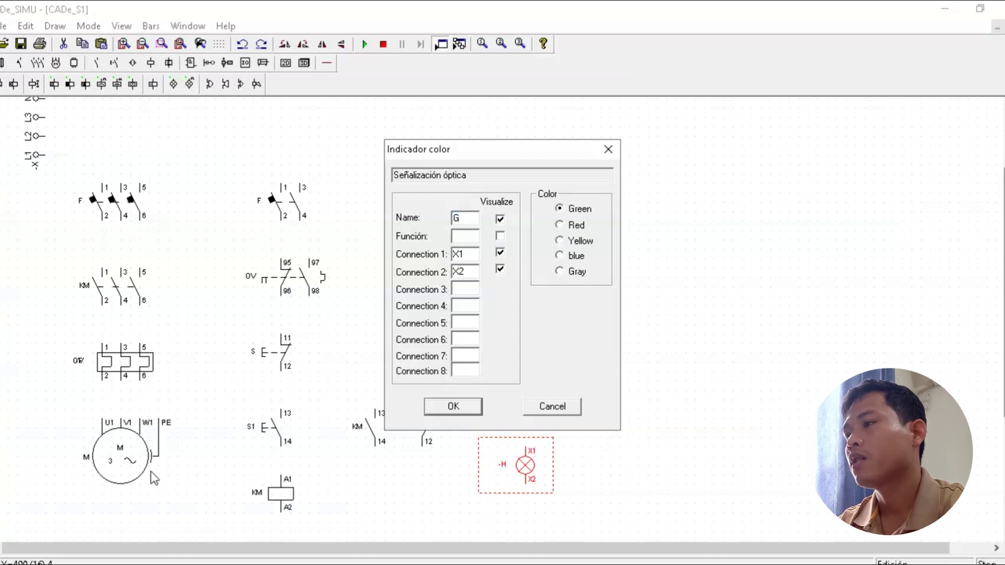
click(451, 408)
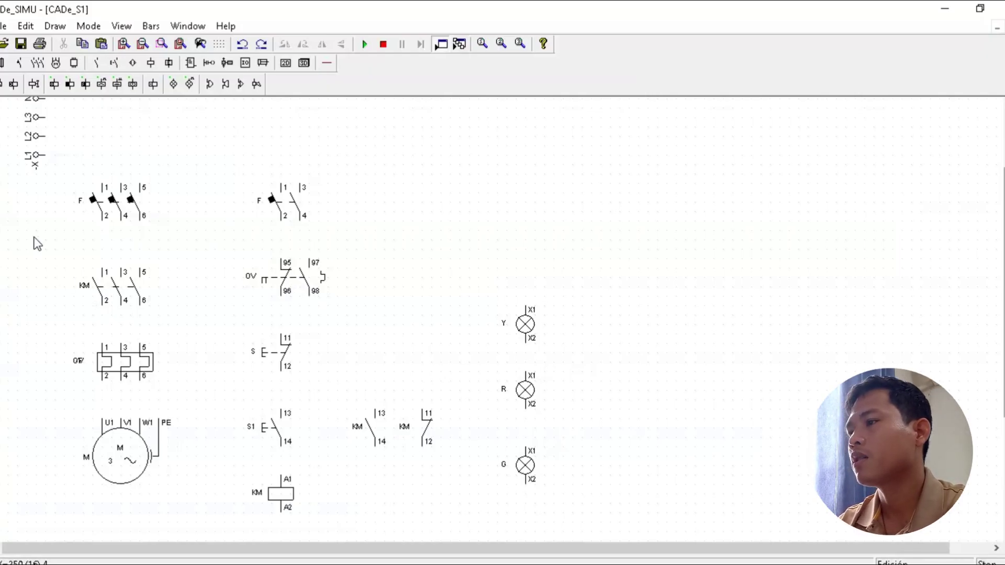
- Draw the three-phase supply lines horizontally from terminals L1, L2 and L3 across the sheet, above all the components
scroll(37, 243, up, 1)
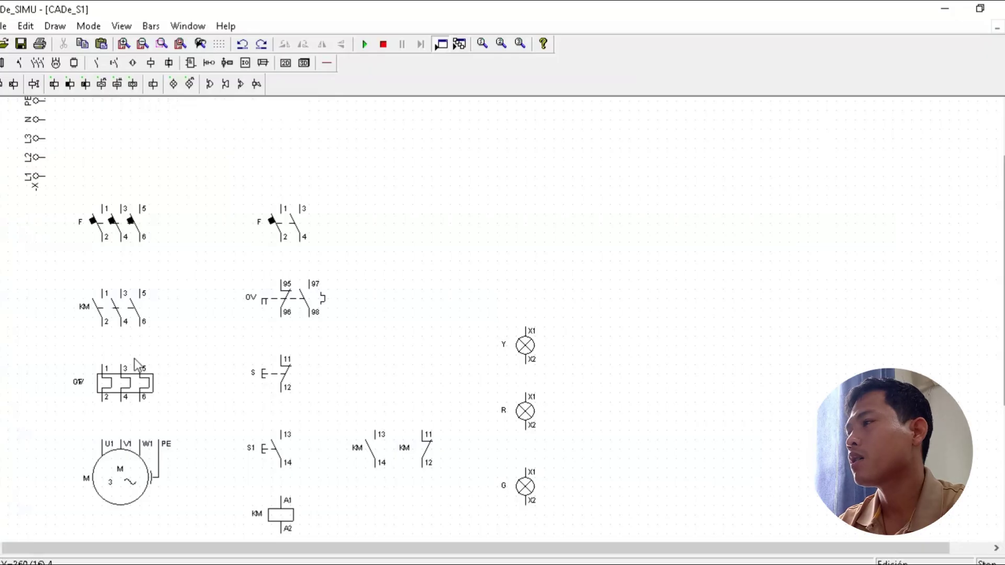
click(328, 63)
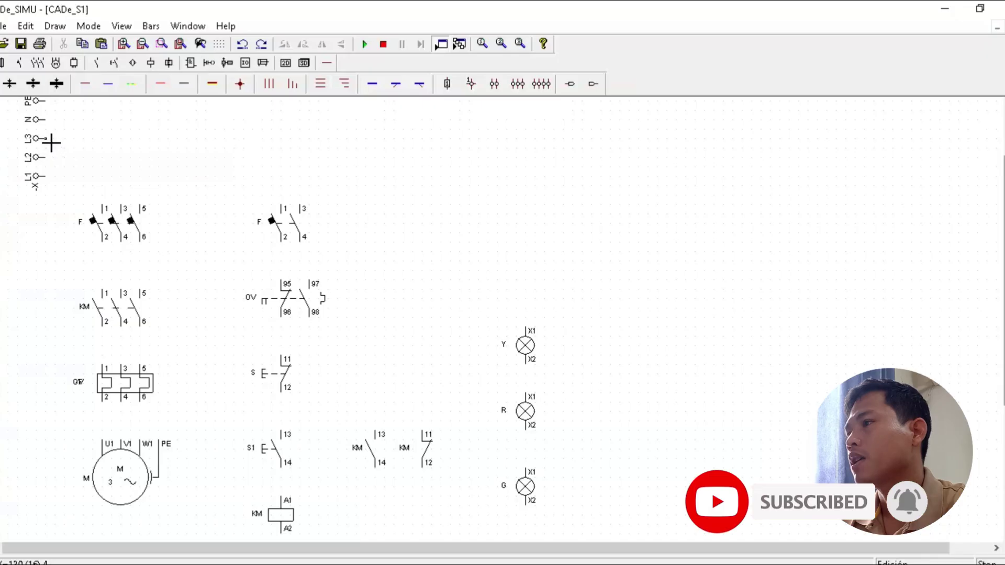
drag(49, 141, 854, 204)
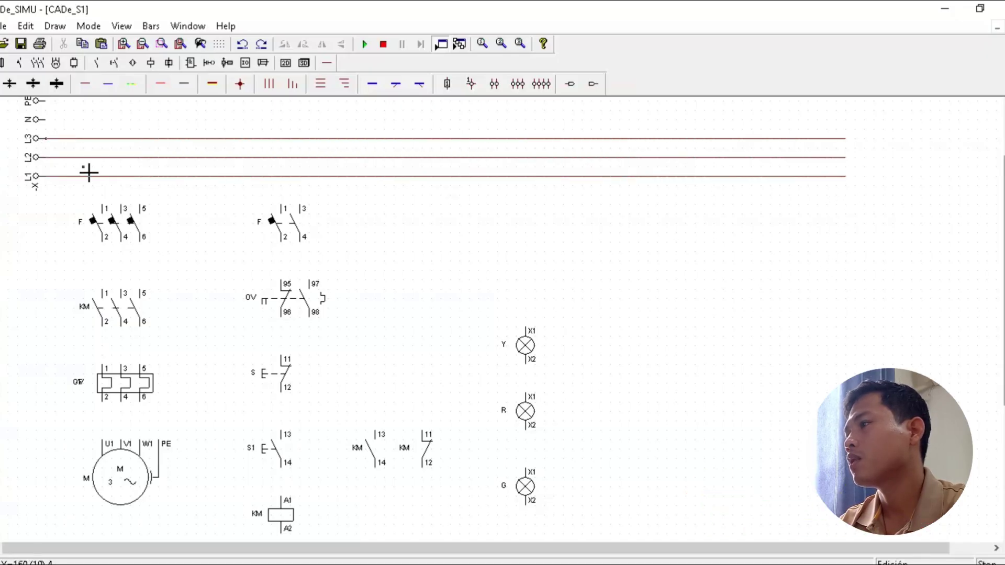
click(85, 84)
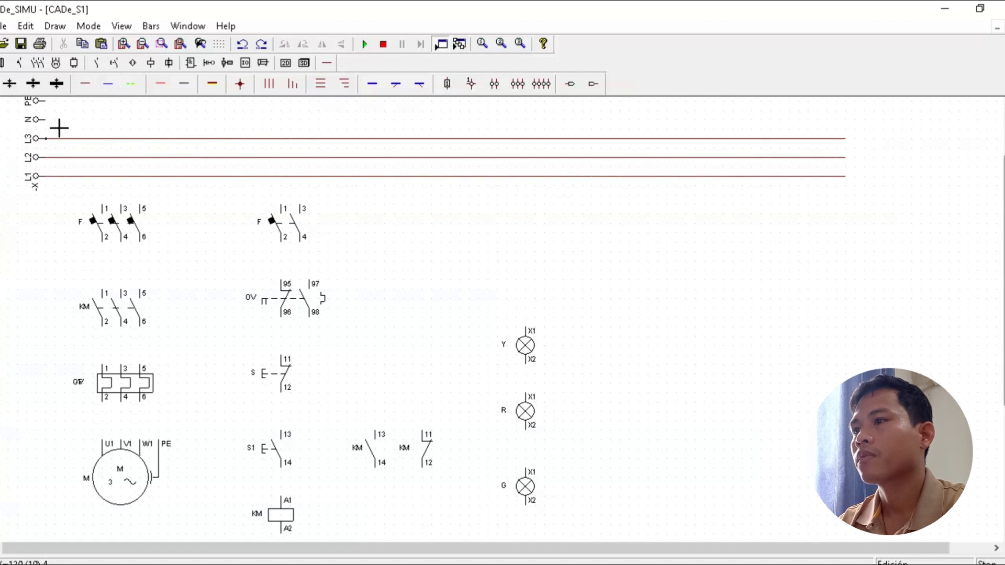
drag(52, 120, 852, 150)
key(Escape)
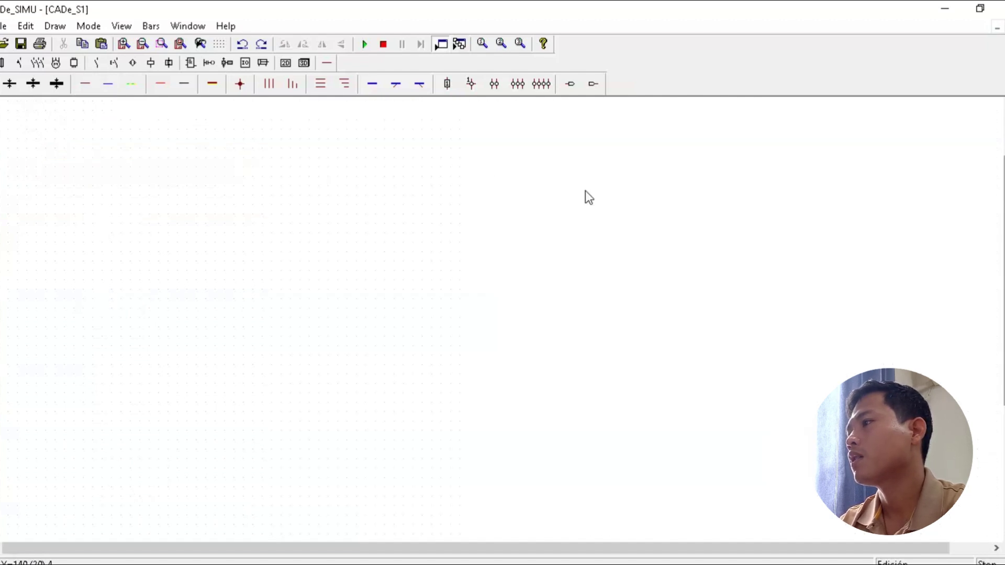
click(692, 120)
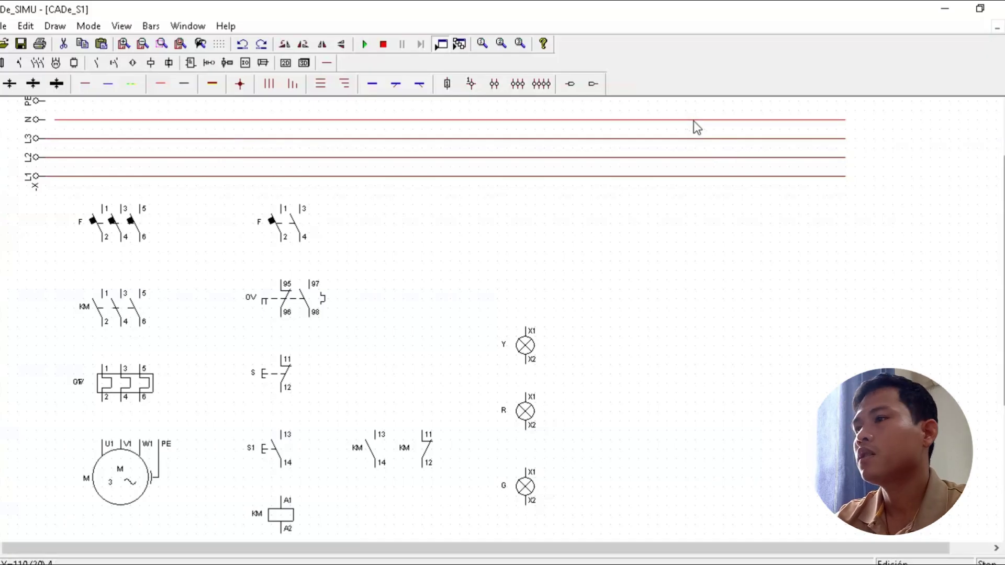
key(Delete)
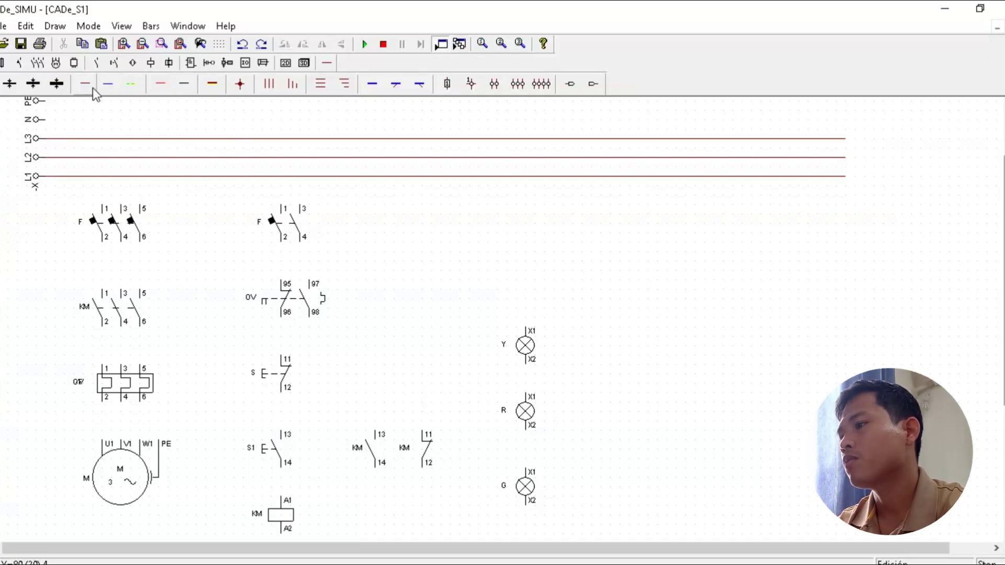
- Draw a neutral line from terminal N and a dashed protective earth line from PE, both as long as the phase lines
drag(46, 124, 844, 157)
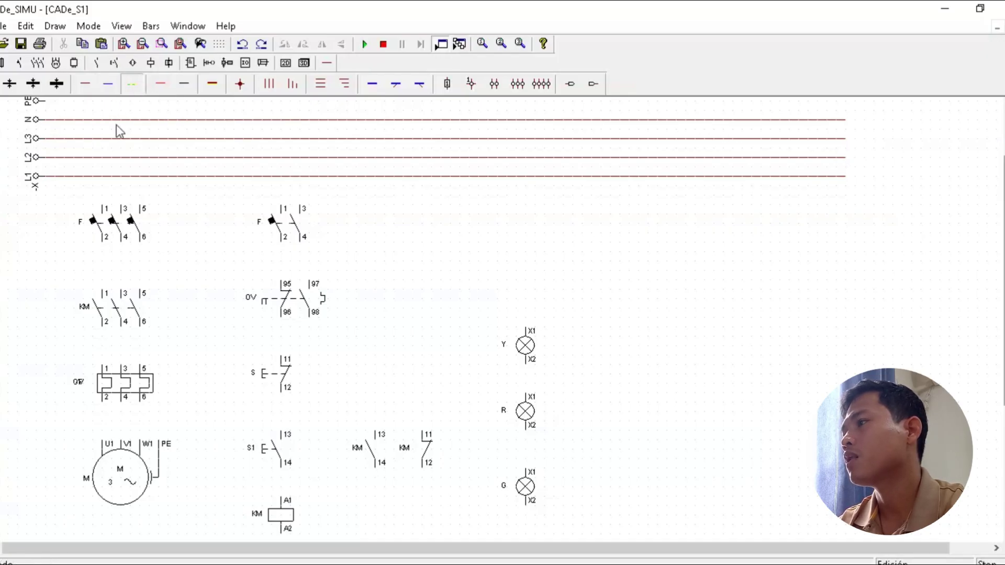
drag(45, 100, 846, 138)
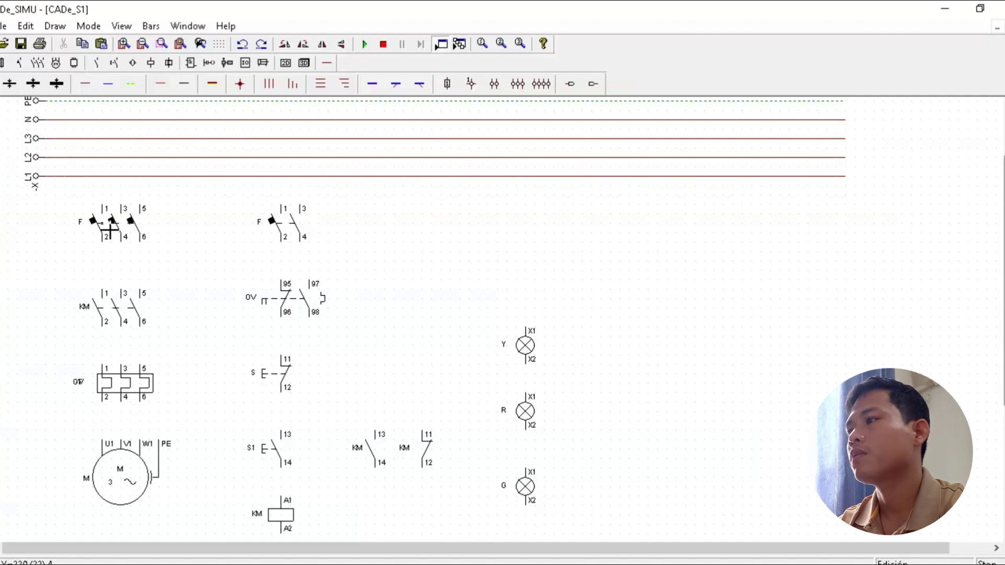
- Wire the three power poles from L1, L2 and L3 through breaker F and contactor KM to the thermal relay's inputs
mouse_move(109, 205)
mouse_down()
mouse_move(109, 181)
mouse_move(127, 177)
mouse_move(122, 157)
mouse_up()
drag(142, 205, 144, 145)
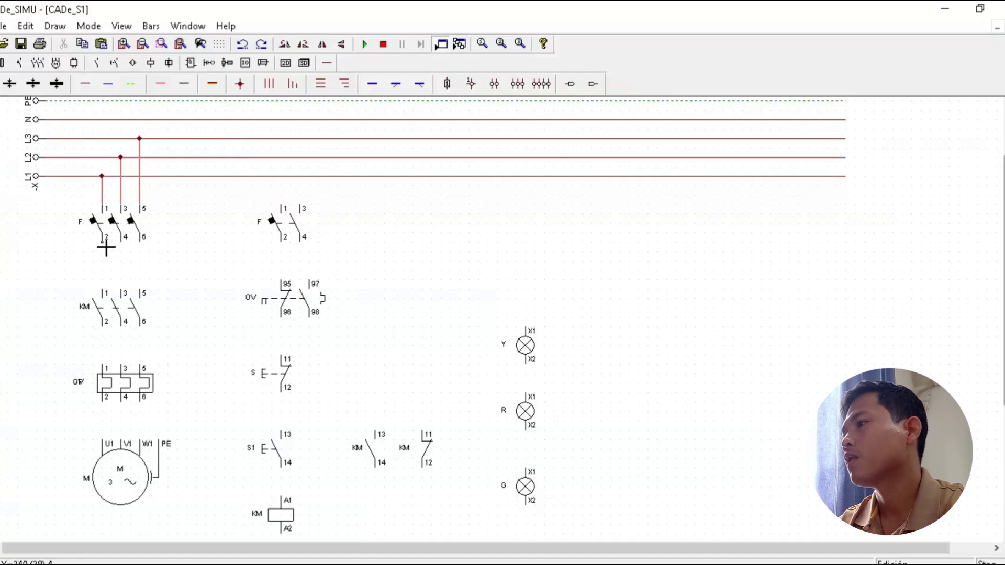
drag(104, 242, 126, 290)
mouse_move(121, 241)
mouse_down()
mouse_move(137, 289)
mouse_move(141, 249)
mouse_move(150, 289)
mouse_up()
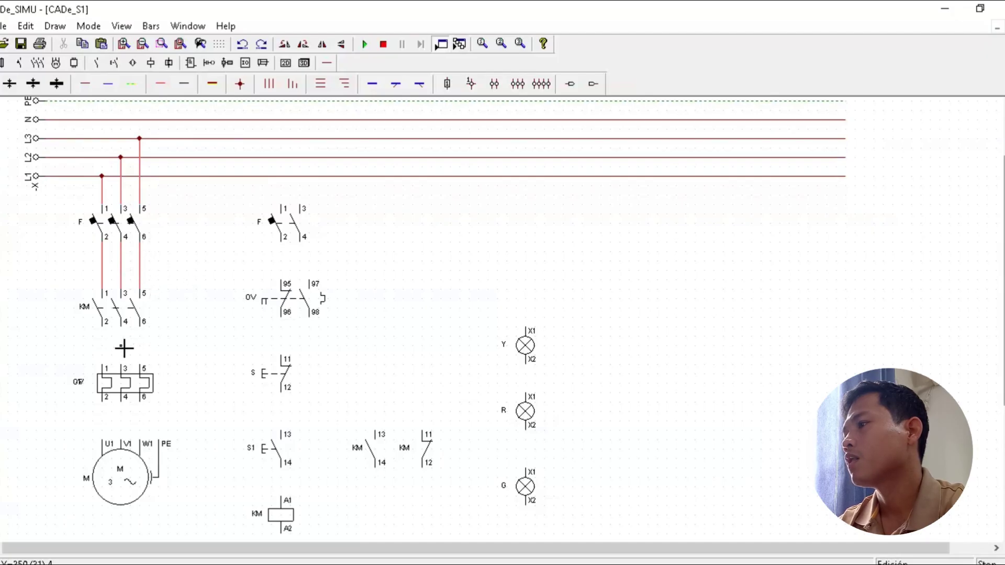
drag(107, 339, 117, 372)
drag(126, 329, 157, 365)
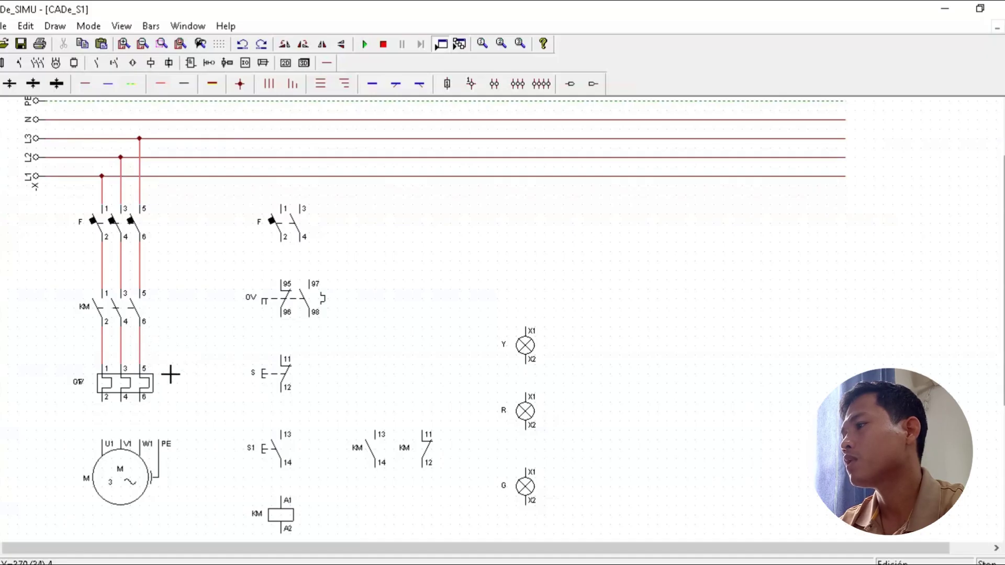
- Wire the thermal relay's outputs to motor terminals U1, V1 and W1, and connect the motor's PE terminal to the PE line
drag(110, 409, 116, 425)
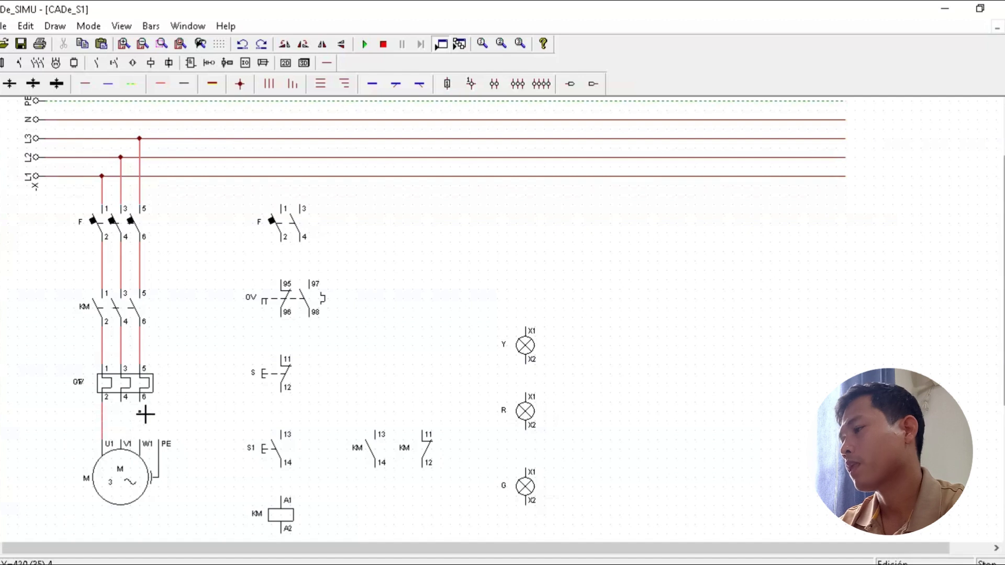
drag(128, 408, 133, 432)
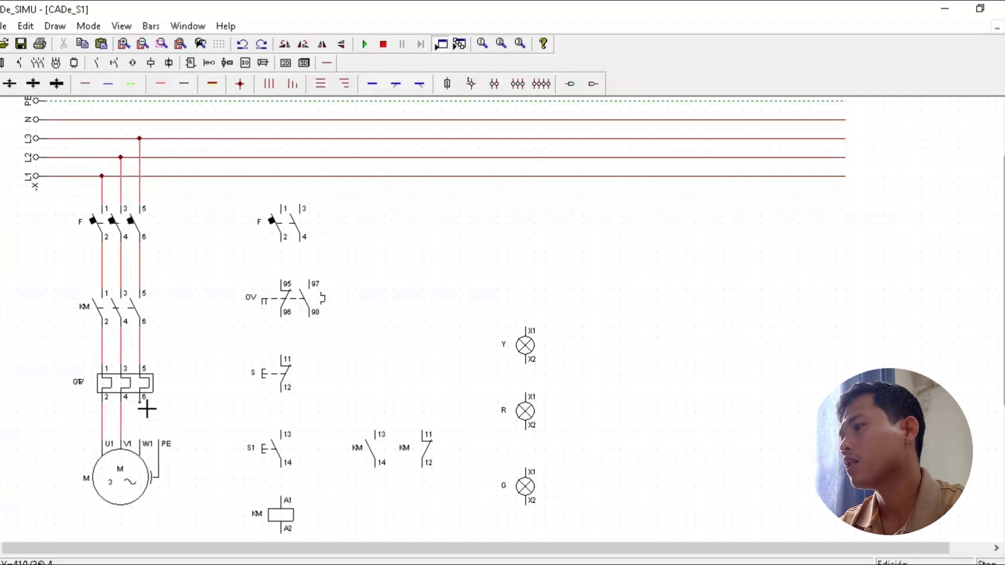
drag(141, 402, 151, 434)
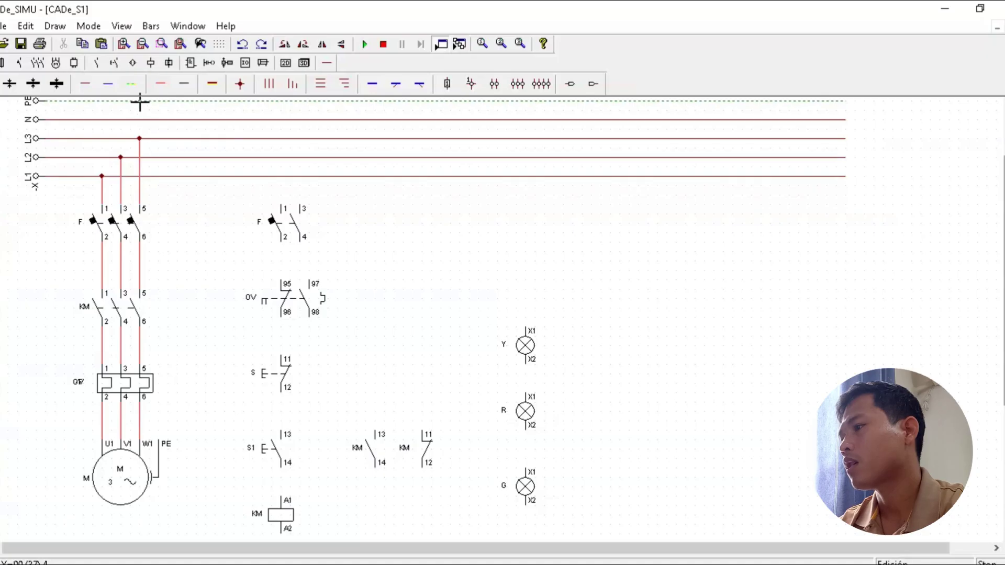
click(133, 86)
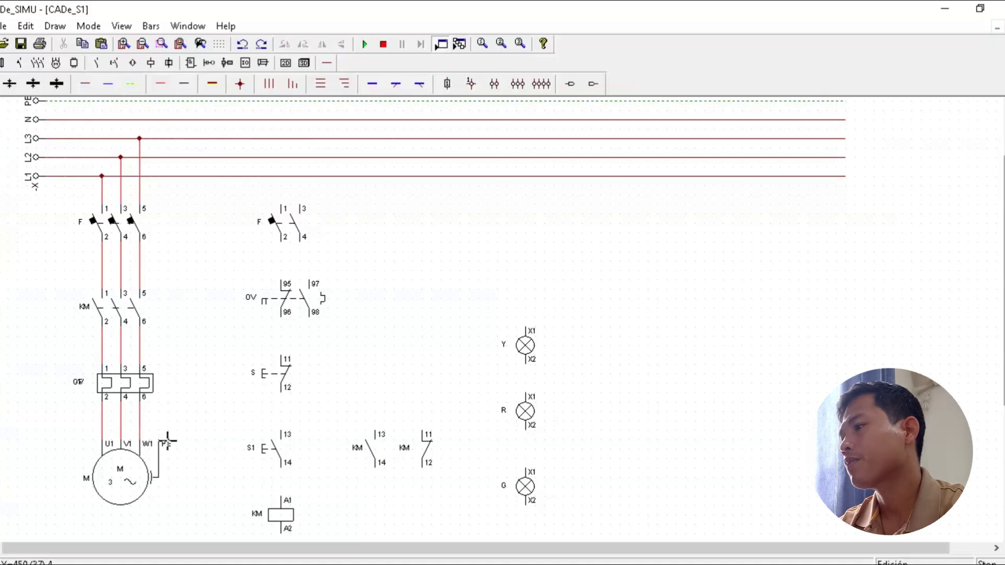
drag(168, 442, 172, 103)
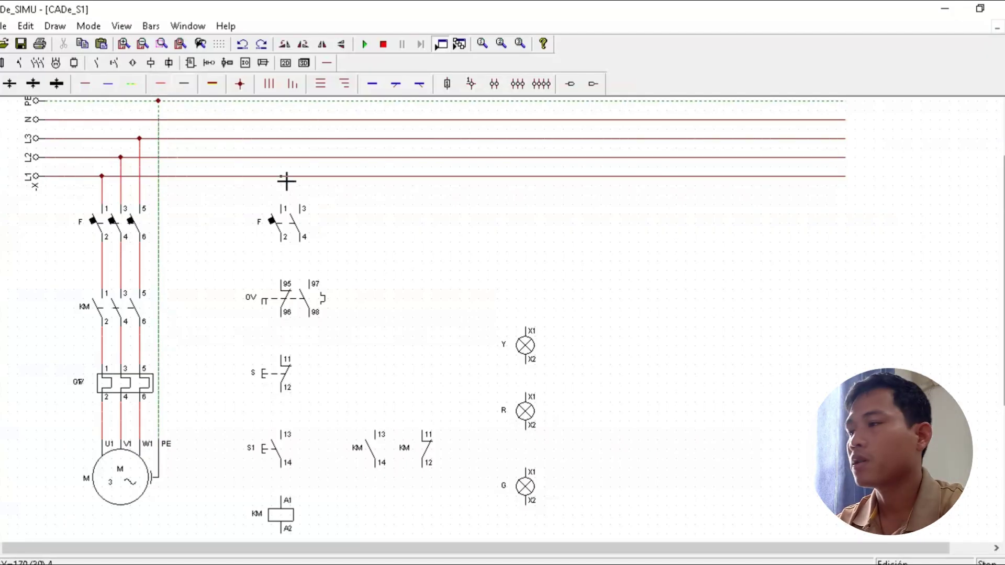
- Wire the control branch from L1 through breaker F 1-2, relay contact 95-96, pushbutton S and pushbutton S1 to coil KM terminal A1
drag(281, 176, 281, 205)
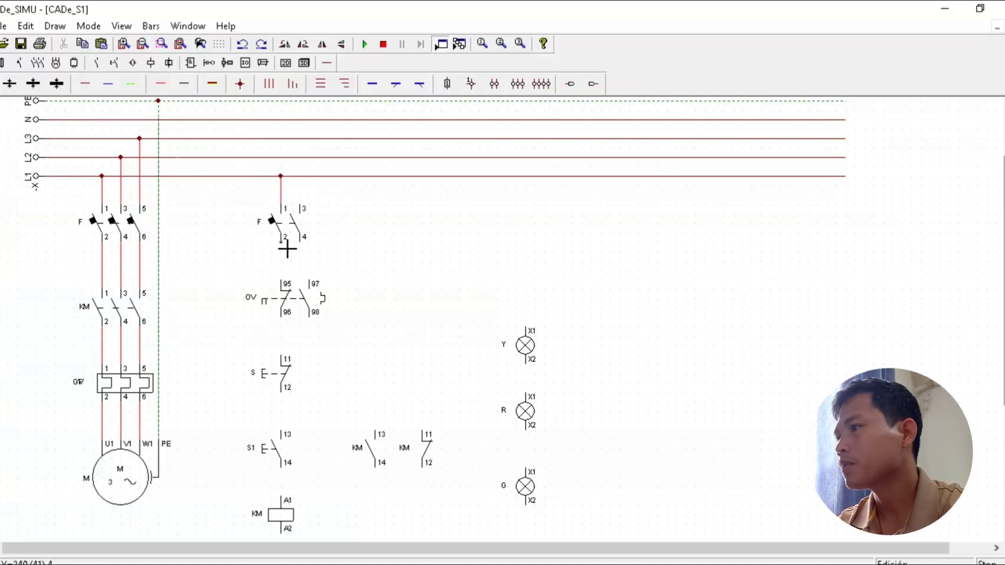
drag(286, 249, 283, 283)
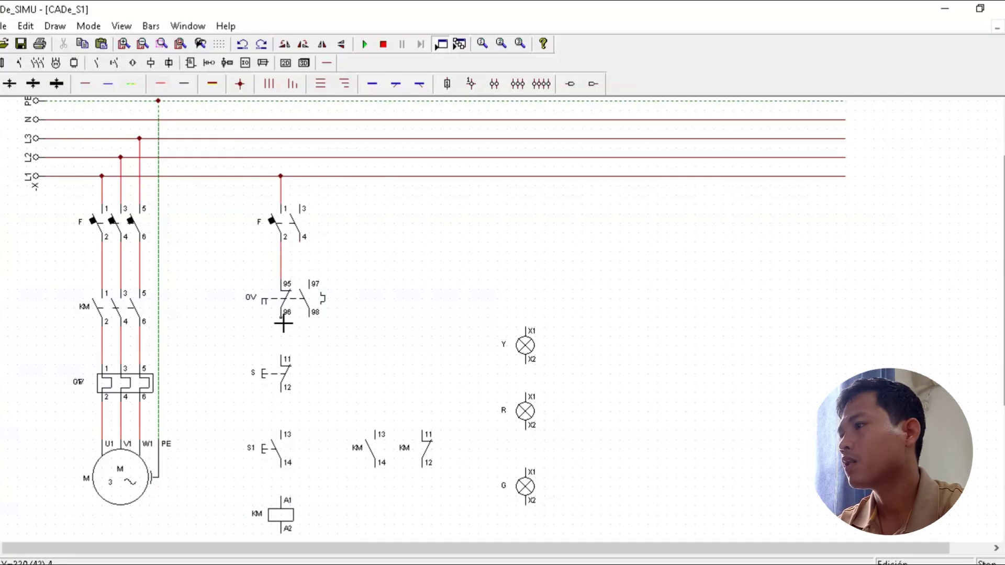
drag(287, 321, 300, 355)
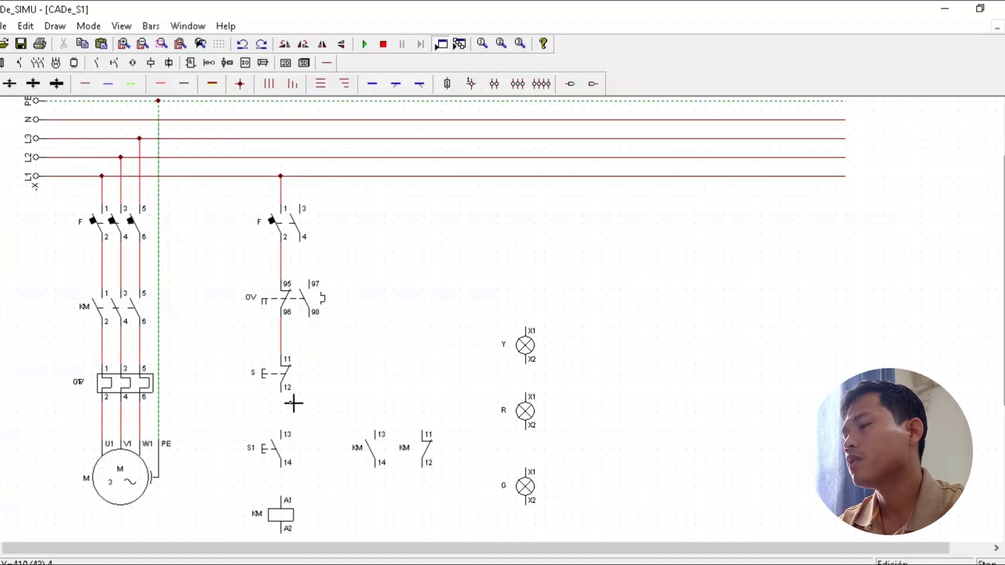
drag(283, 398, 298, 428)
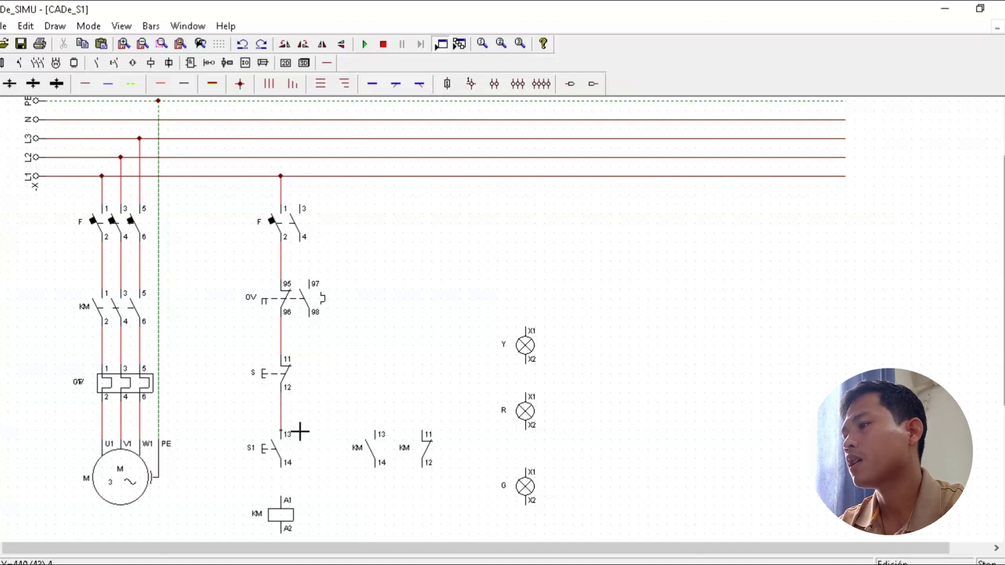
drag(285, 469, 293, 498)
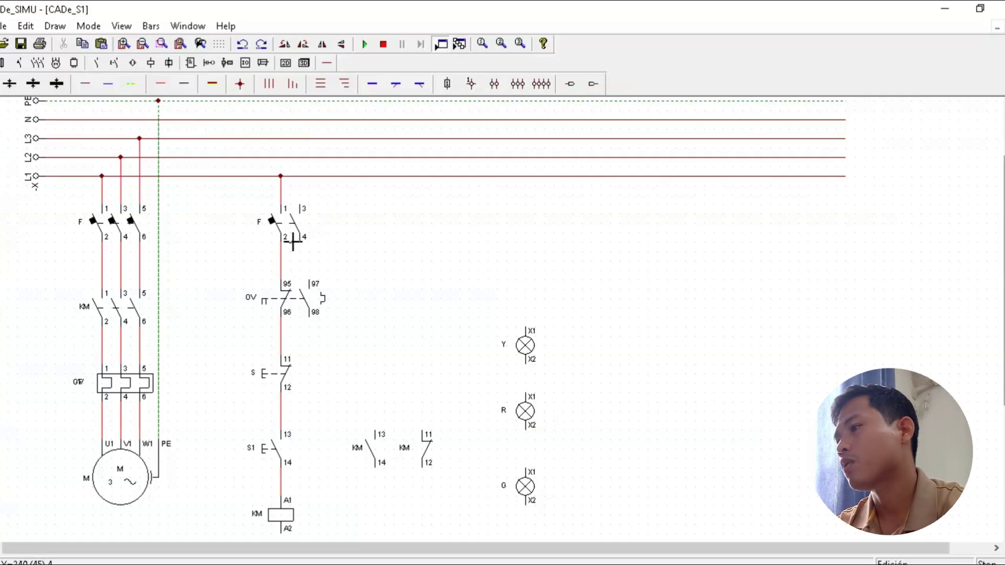
right_click(345, 255)
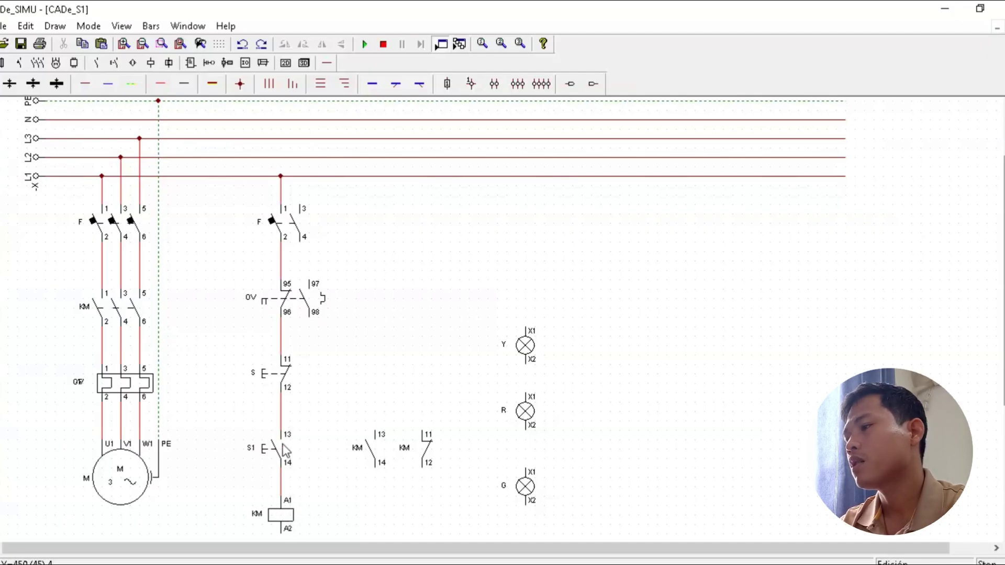
- Wire contact KM 13-14 in parallel with pushbutton S1, between the S terminal 12 line and the coil KM A1 line
click(162, 86)
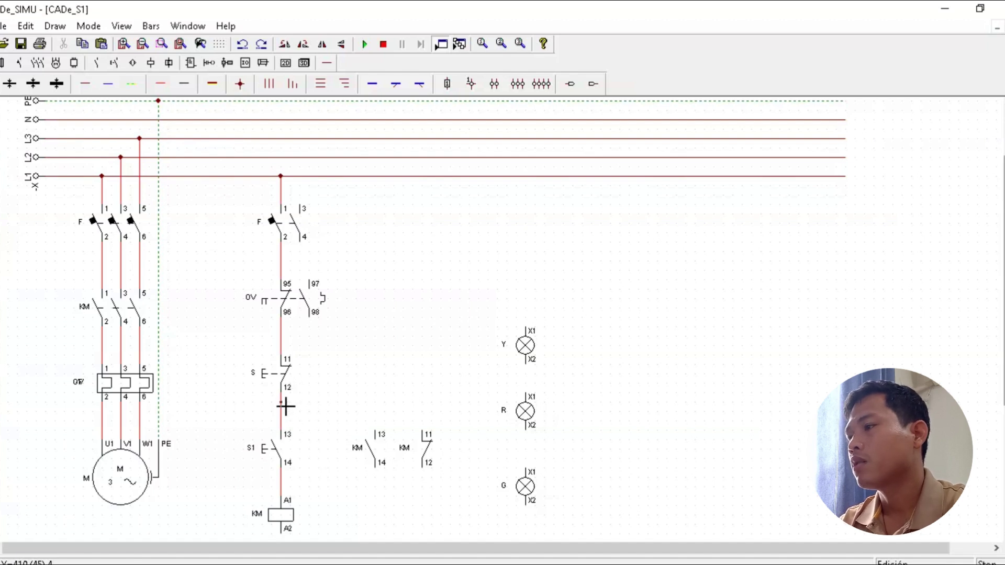
drag(288, 410, 386, 432)
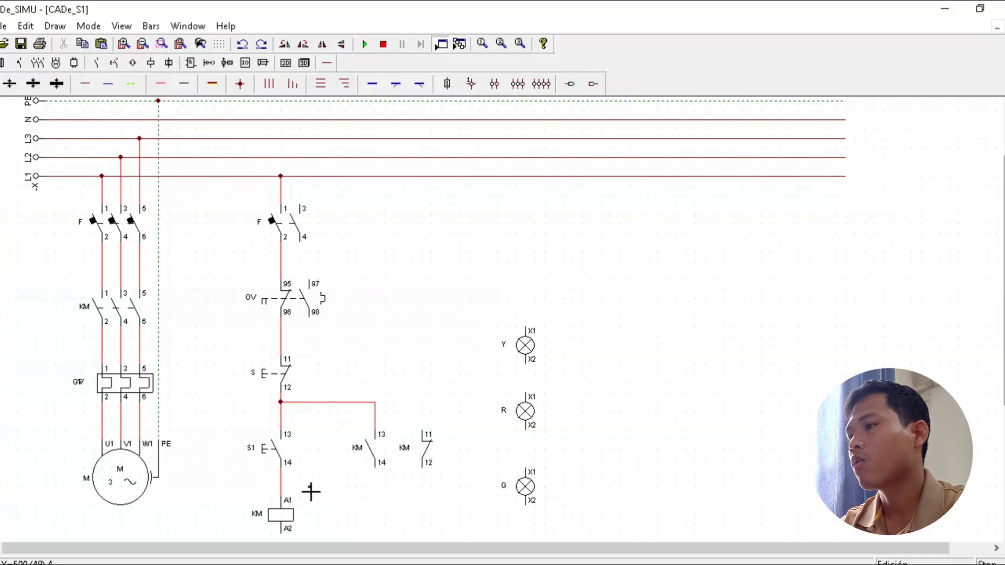
drag(377, 473, 282, 487)
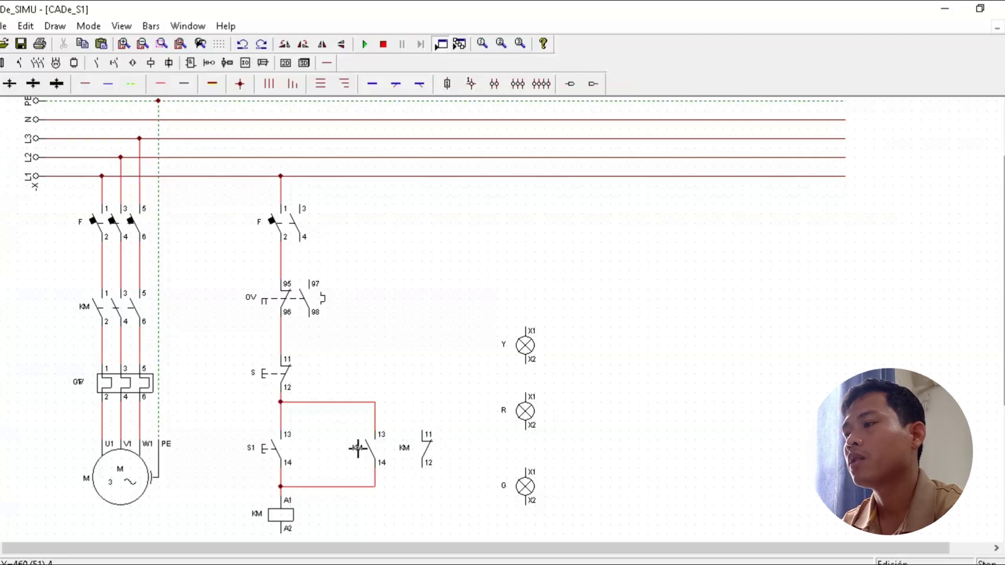
- Wire contact KM 11-12 from the line below pushbutton S to lamp R terminal X1, and connect lamp G terminal X2 to contact KM terminal 14
click(161, 84)
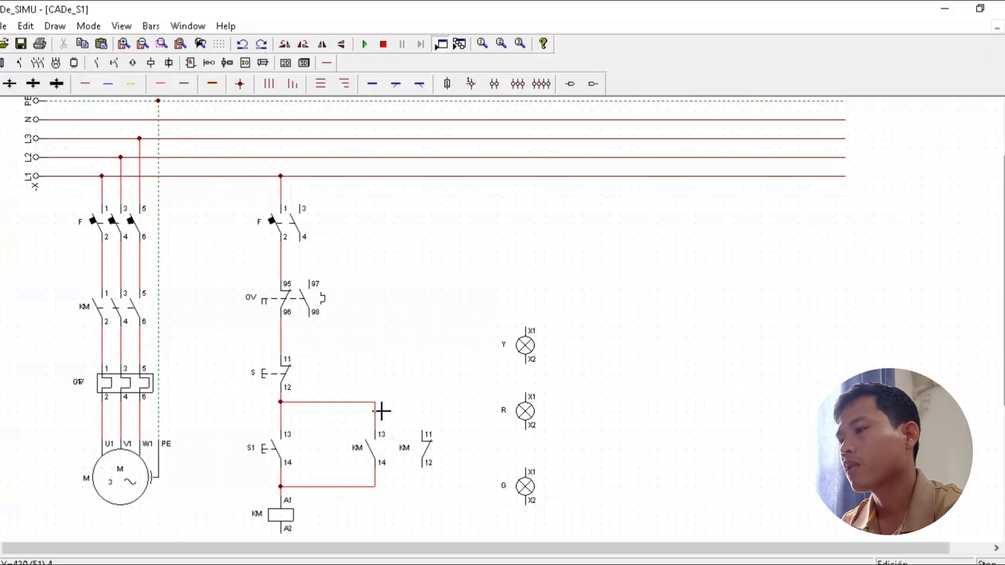
mouse_move(383, 408)
mouse_down()
mouse_move(451, 412)
mouse_move(428, 406)
mouse_move(435, 432)
mouse_up()
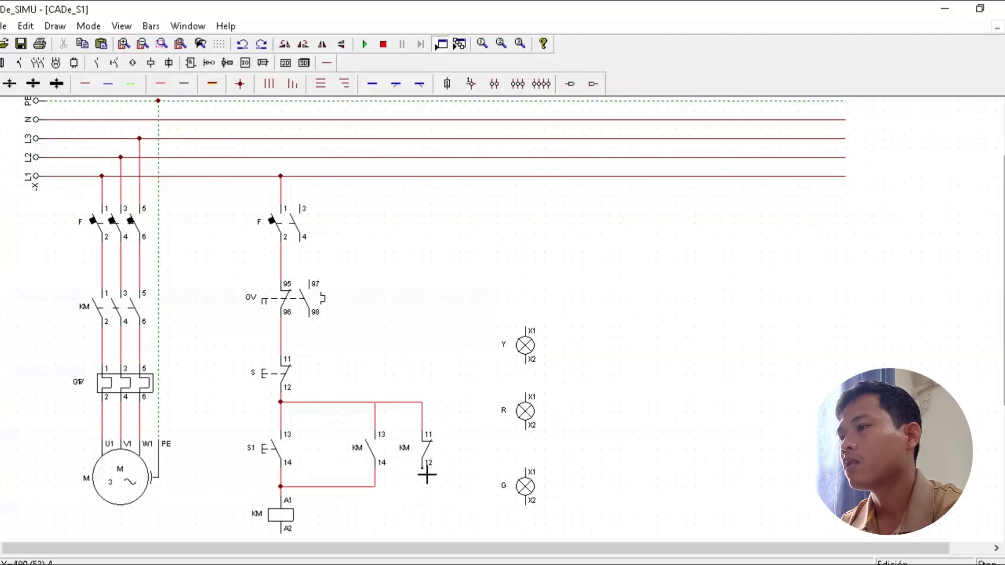
drag(427, 474, 451, 487)
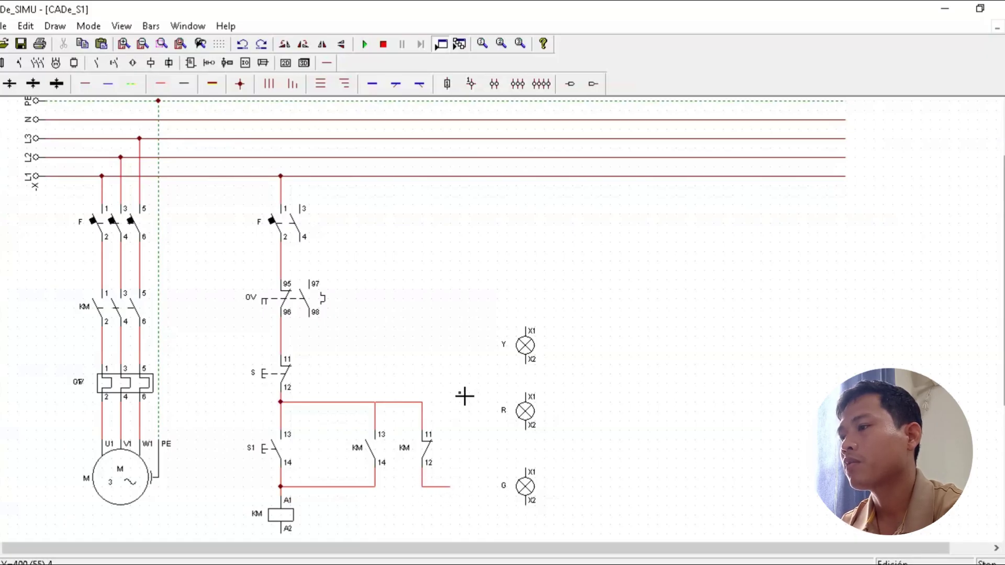
drag(461, 391, 460, 487)
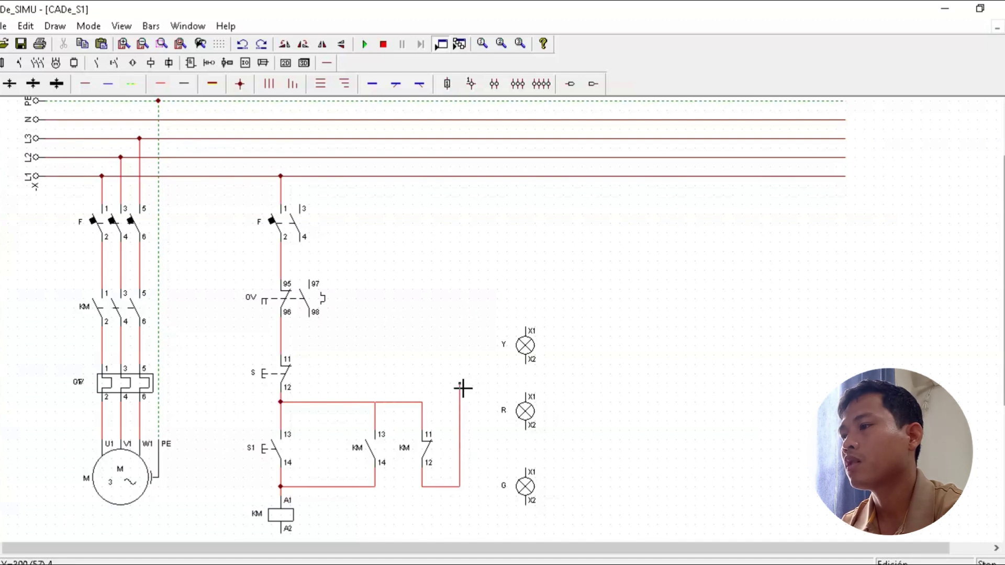
drag(462, 386, 524, 390)
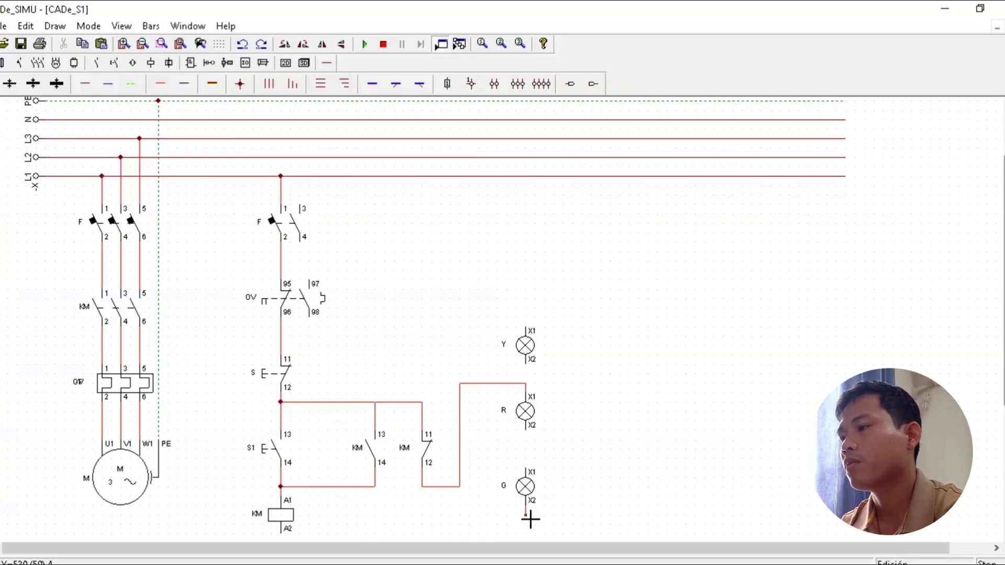
click(389, 519)
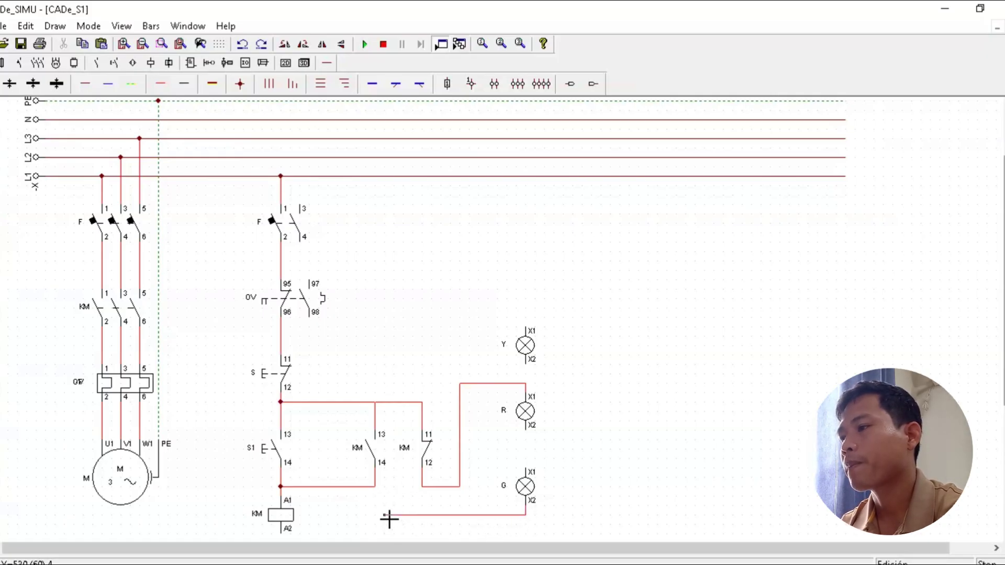
click(377, 515)
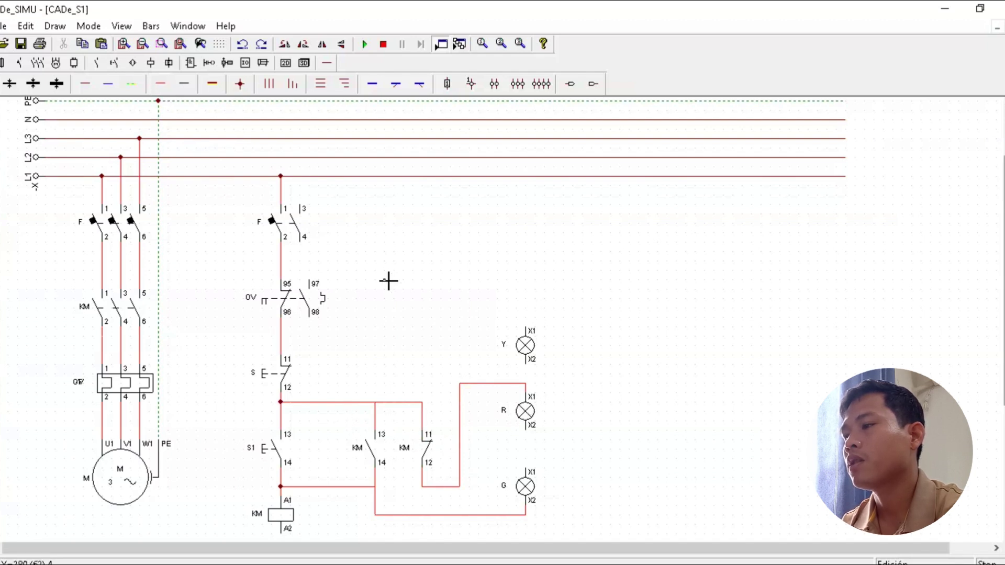
click(315, 323)
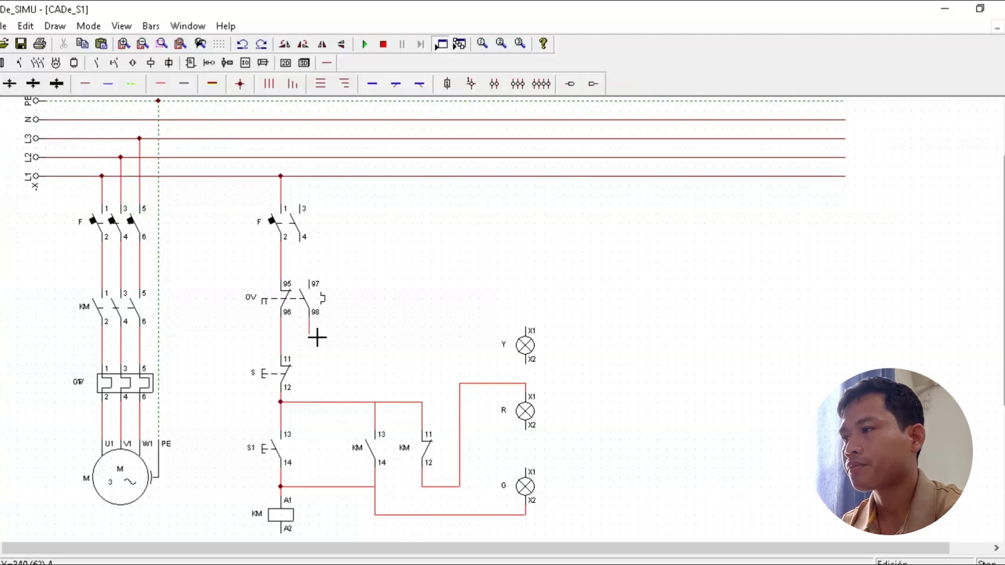
click(459, 334)
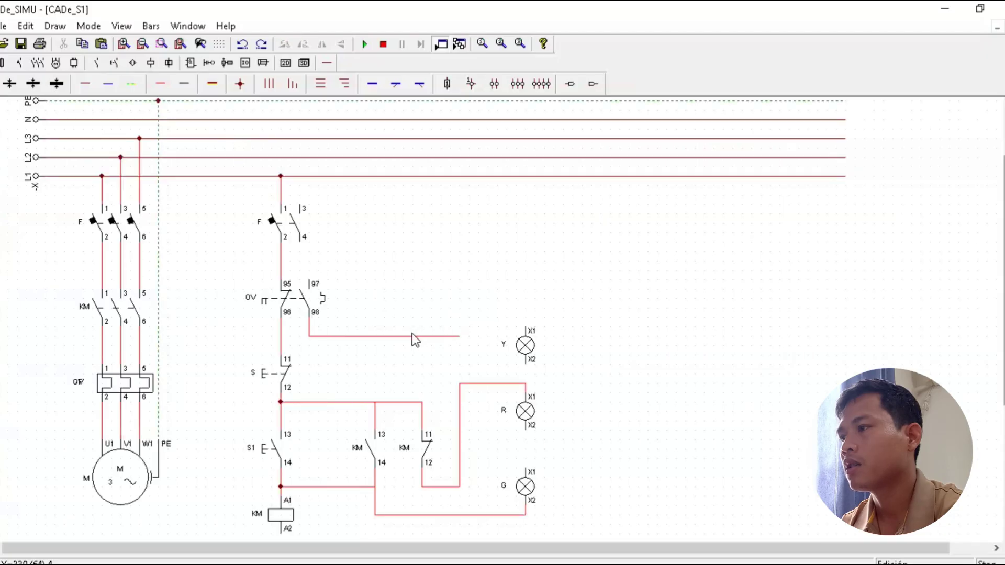
key(Delete)
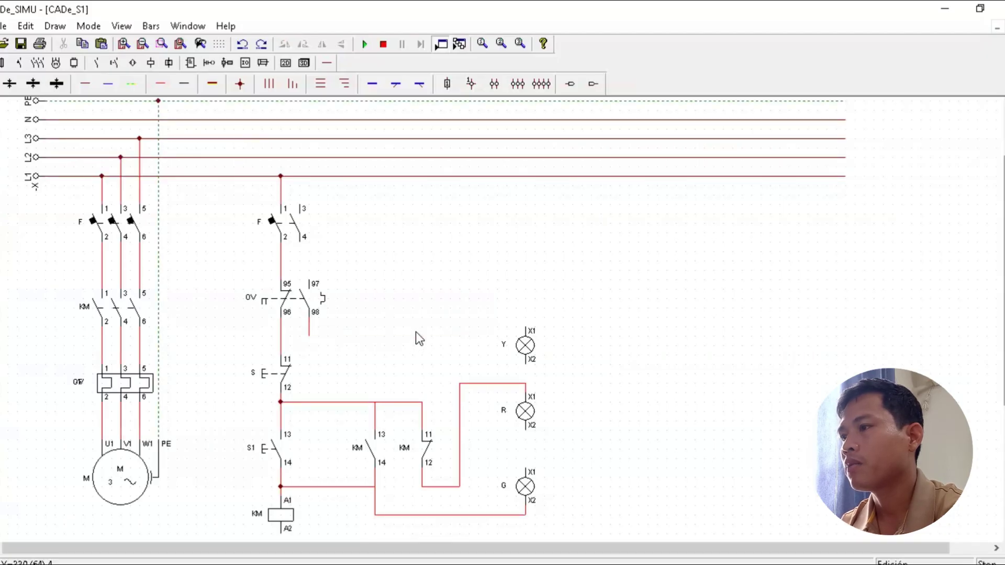
click(309, 329)
key(Delete)
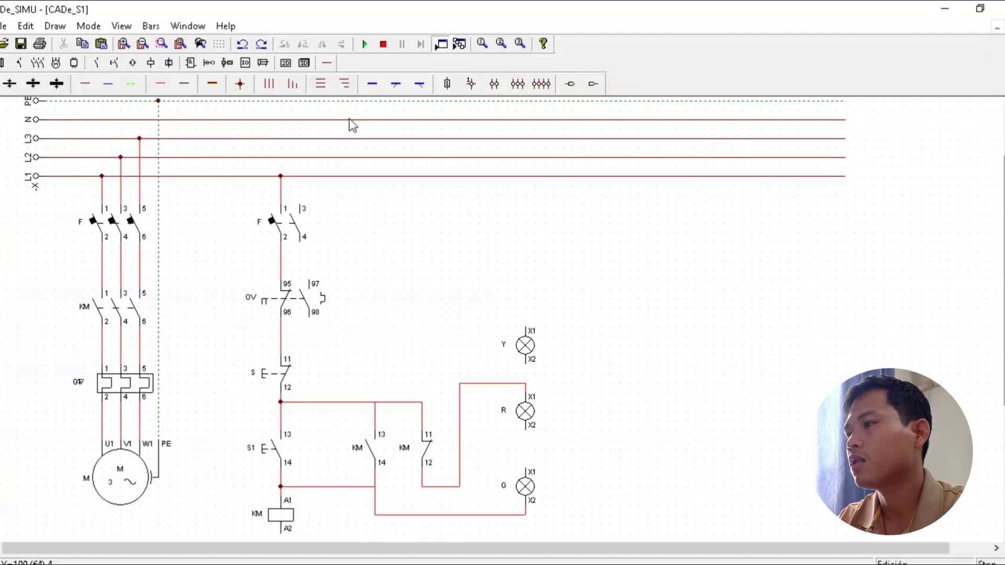
- Wire overload contact 98 to lamp Y terminal X1, and connect contact 97 to the line below breaker F terminal 2
click(162, 83)
click(309, 321)
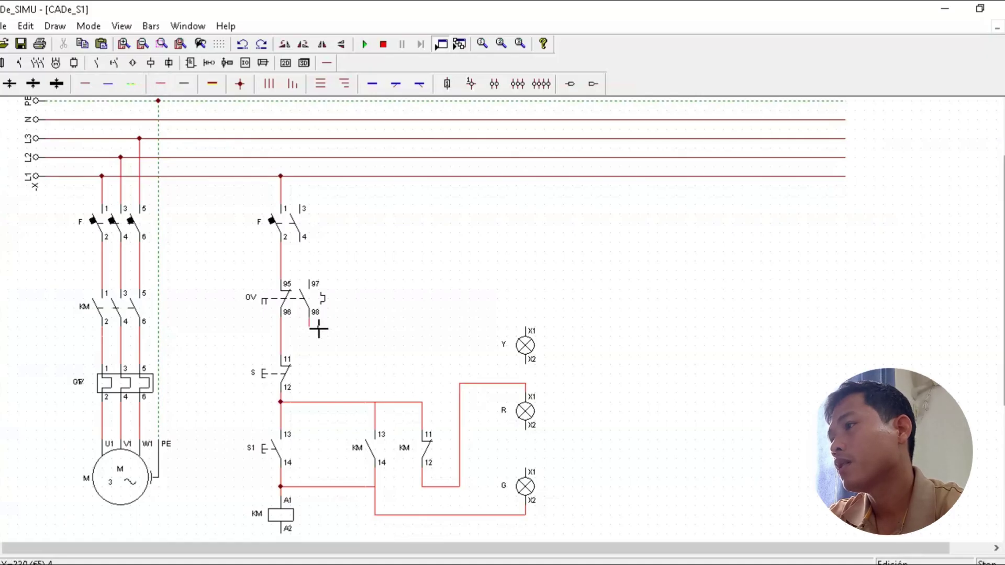
click(525, 328)
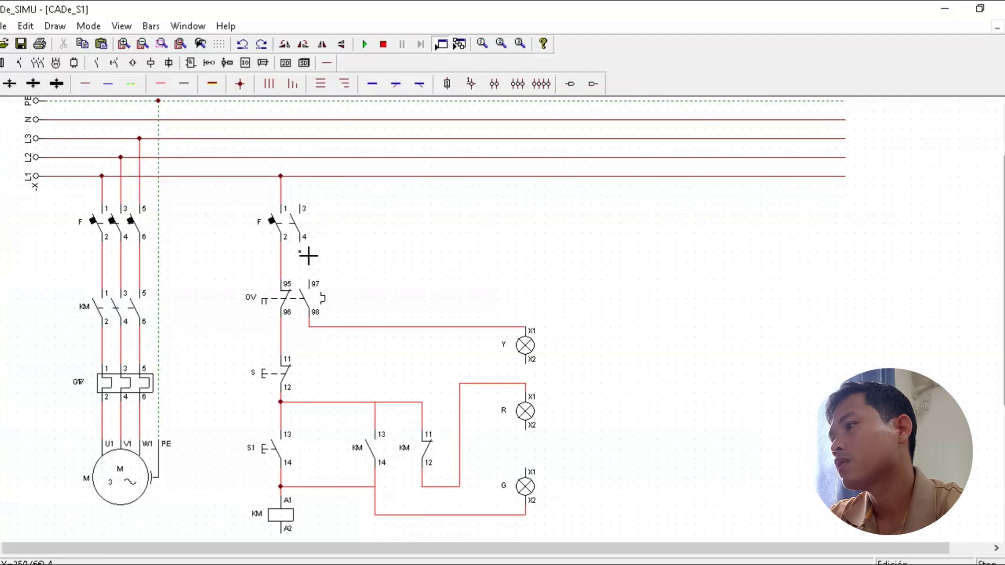
click(286, 261)
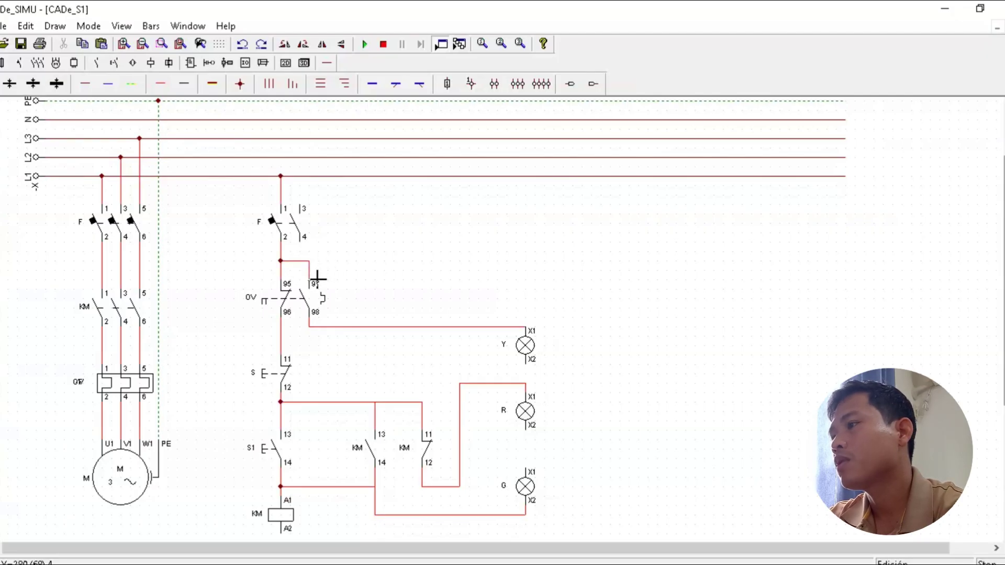
click(317, 279)
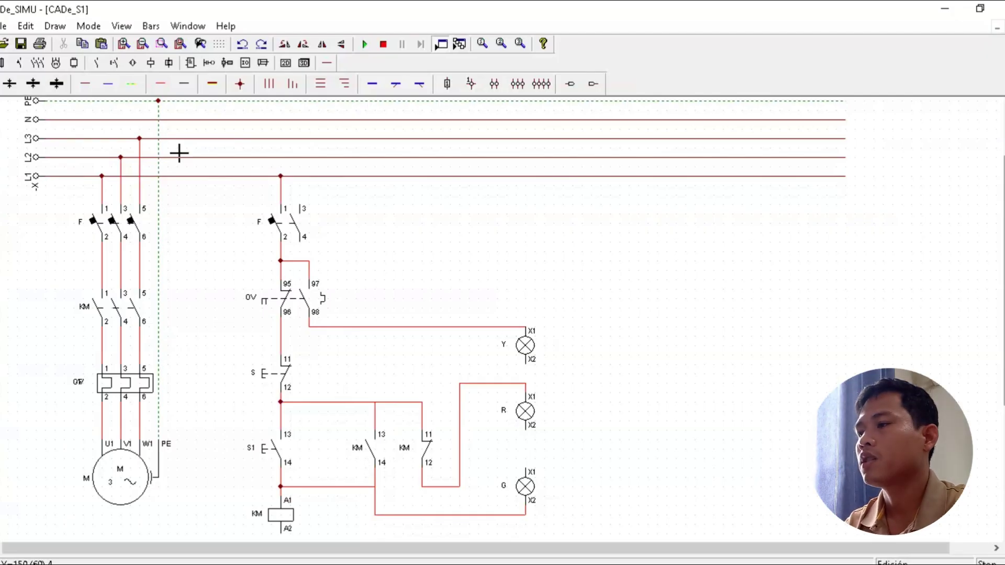
- Draw the neutral return from coil KM terminal A2 around the lamps to breaker F terminal 4, and connect terminal 3 to line N
click(85, 84)
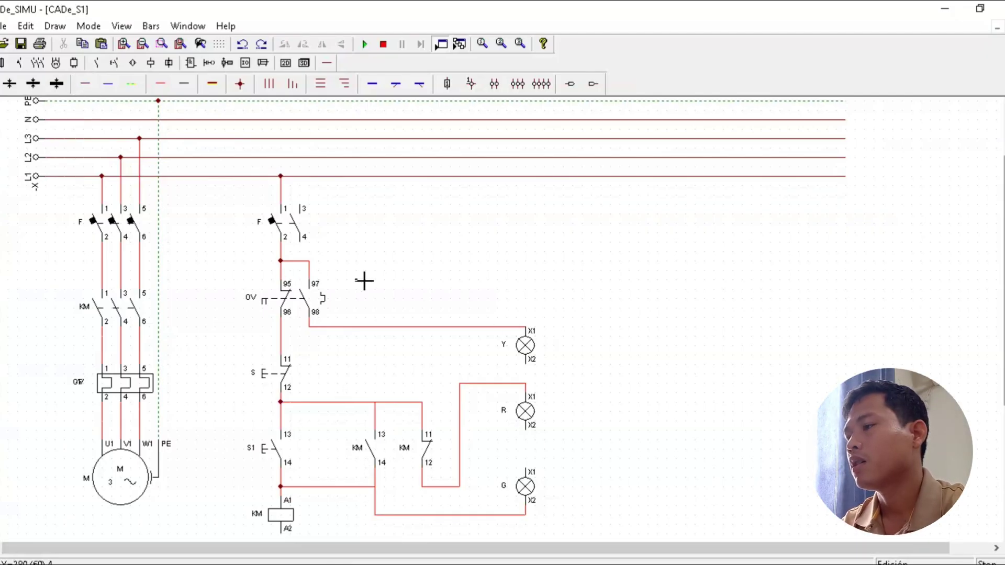
scroll(410, 446, down, 1)
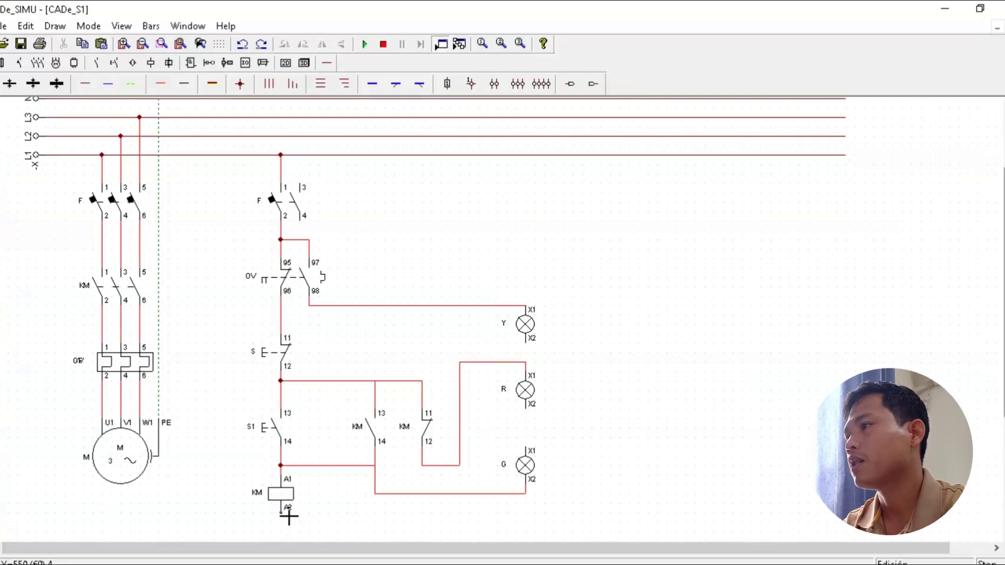
mouse_move(289, 517)
mouse_down()
mouse_move(287, 531)
mouse_move(649, 518)
mouse_move(668, 532)
mouse_move(662, 227)
mouse_move(662, 242)
mouse_move(665, 234)
mouse_move(361, 241)
mouse_move(309, 233)
mouse_move(300, 221)
mouse_up()
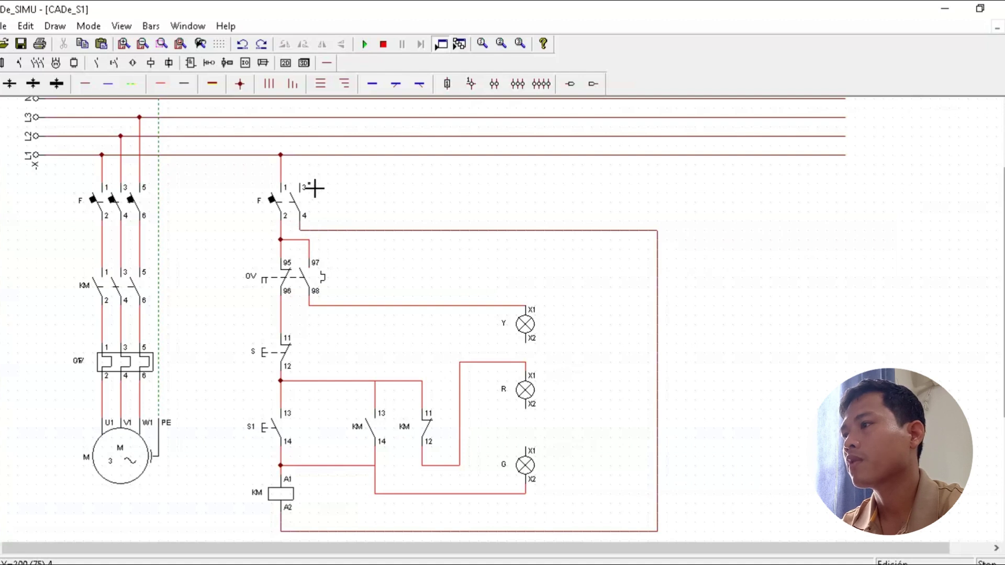
scroll(317, 199, up, 1)
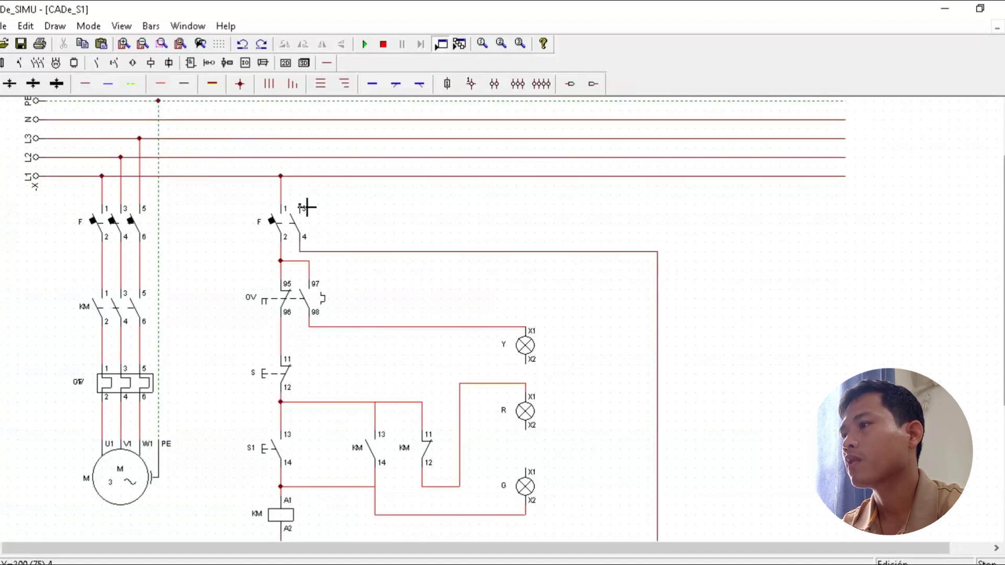
drag(308, 208, 305, 123)
- Connect lamp Y terminal X2, lamp R terminal X2 and lamp G terminal X1 to the vertical neutral return line
scroll(551, 278, down, 1)
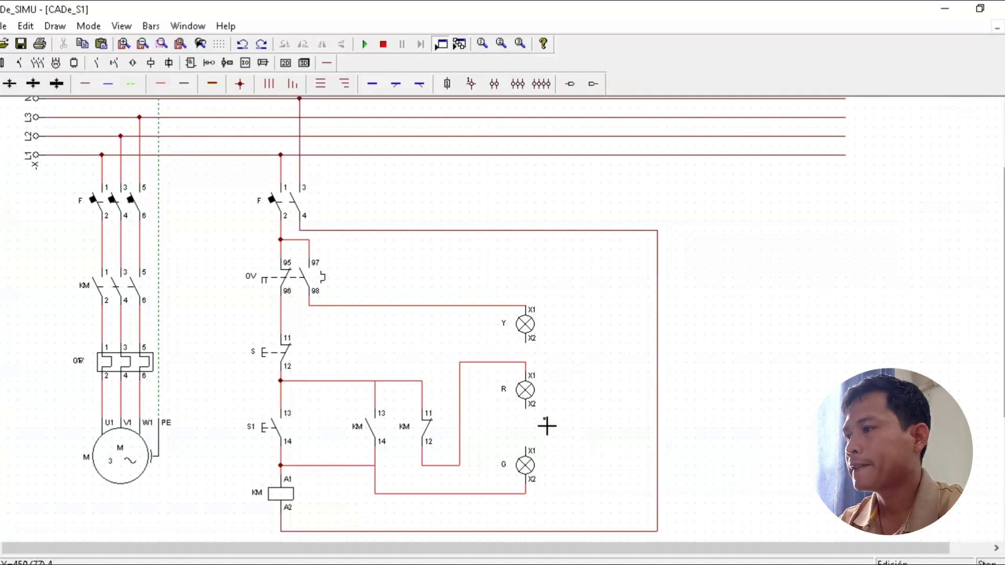
click(525, 343)
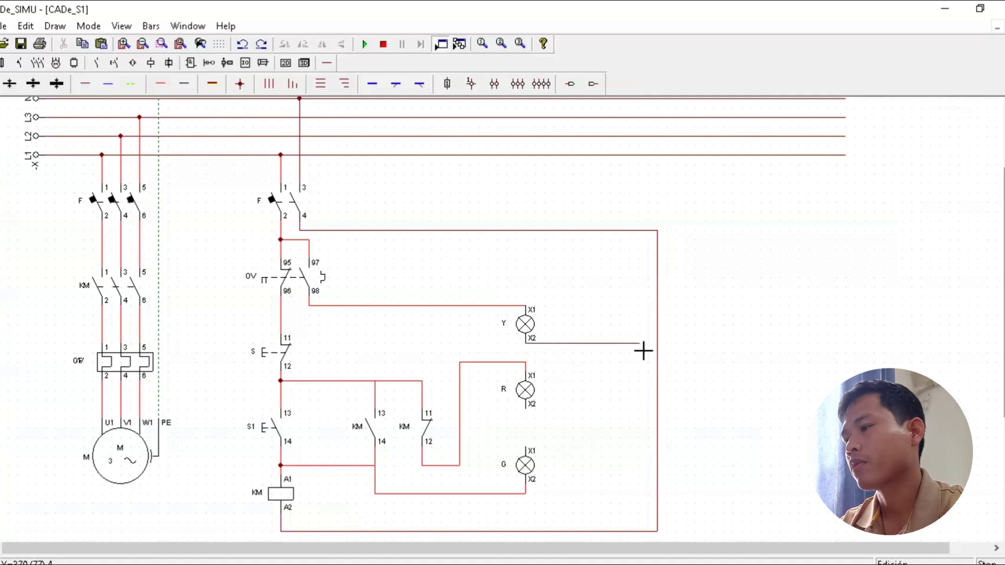
click(657, 343)
click(533, 413)
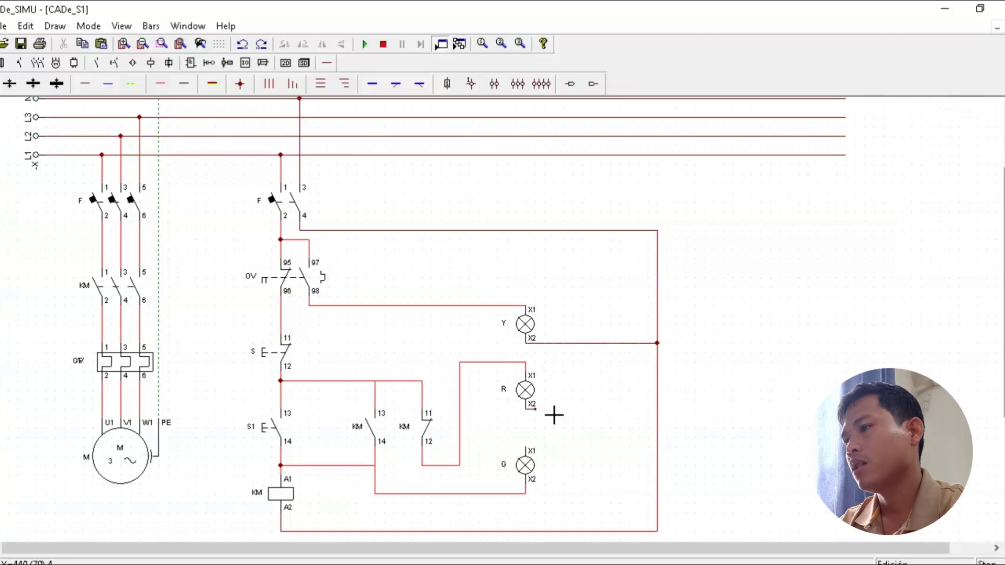
click(656, 408)
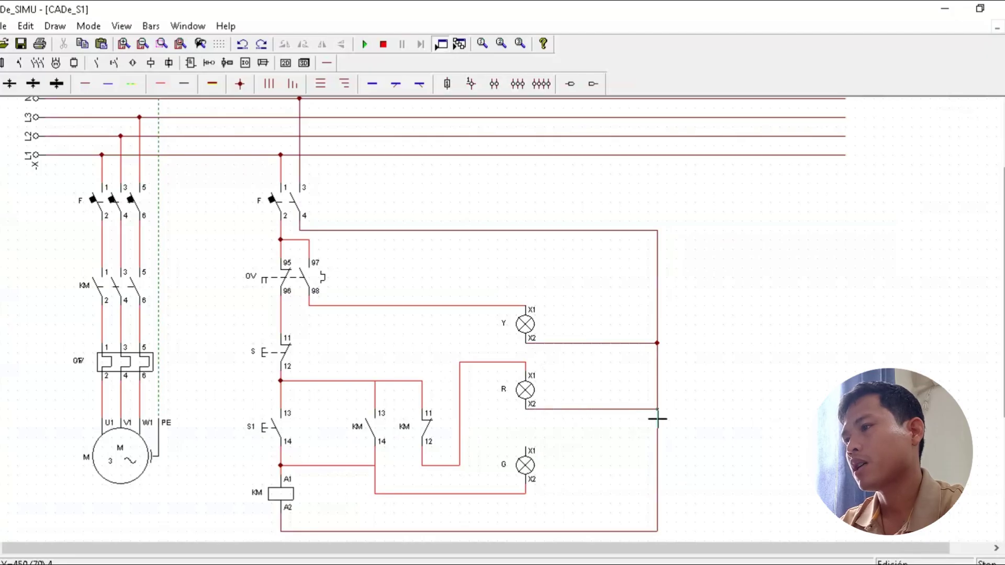
click(525, 440)
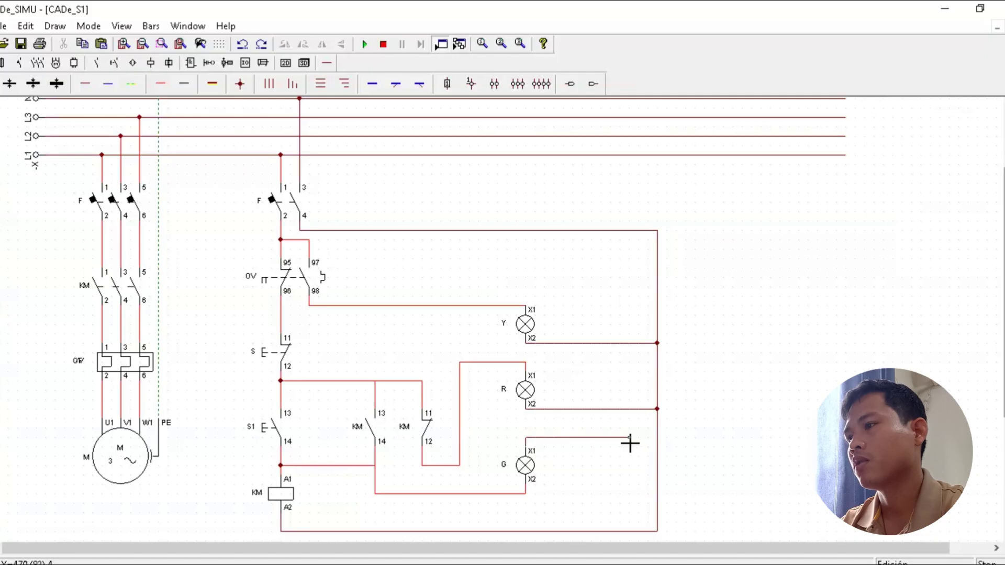
click(656, 439)
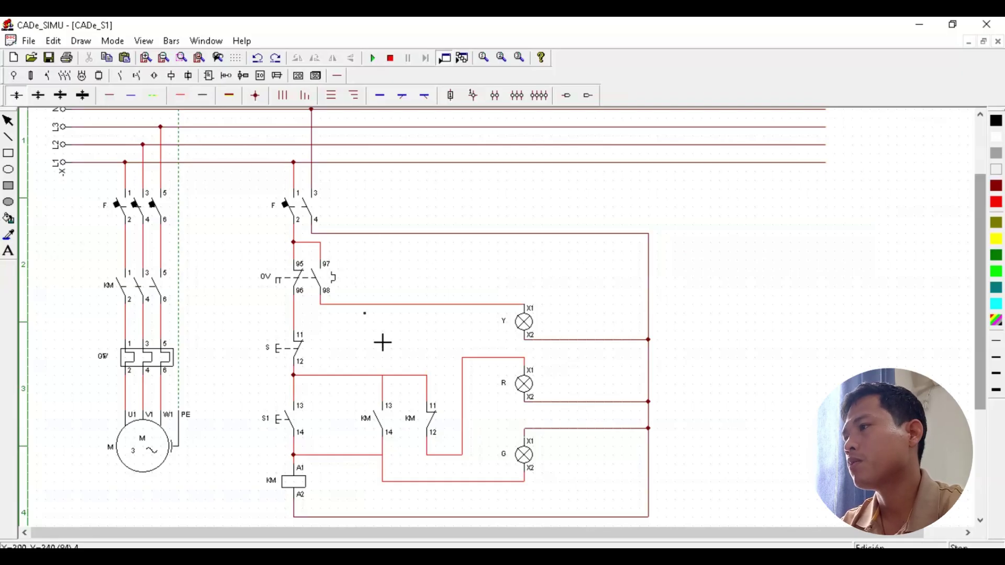
- Run the simulation, close breaker F and start the motor with pushbutton S1
click(372, 62)
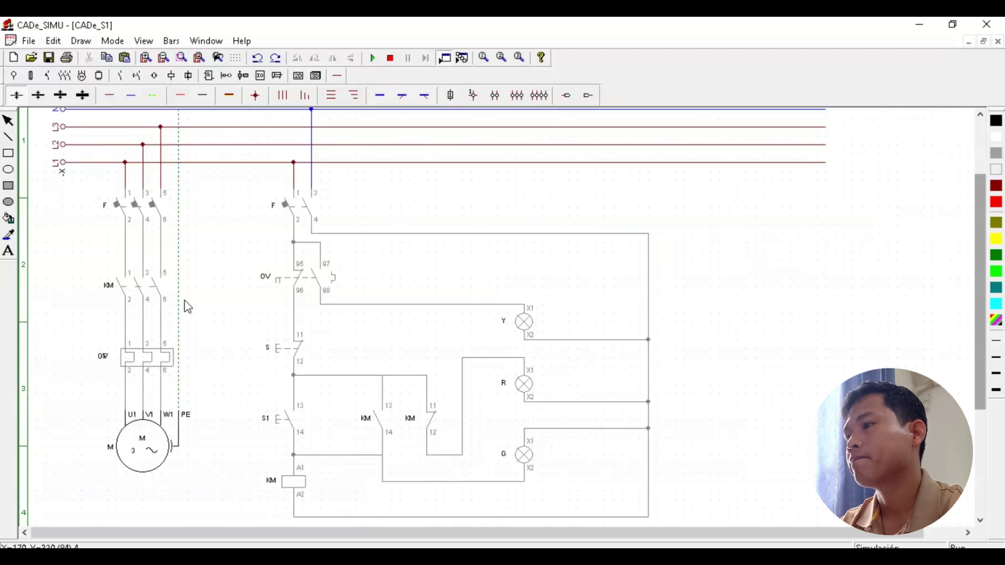
click(126, 212)
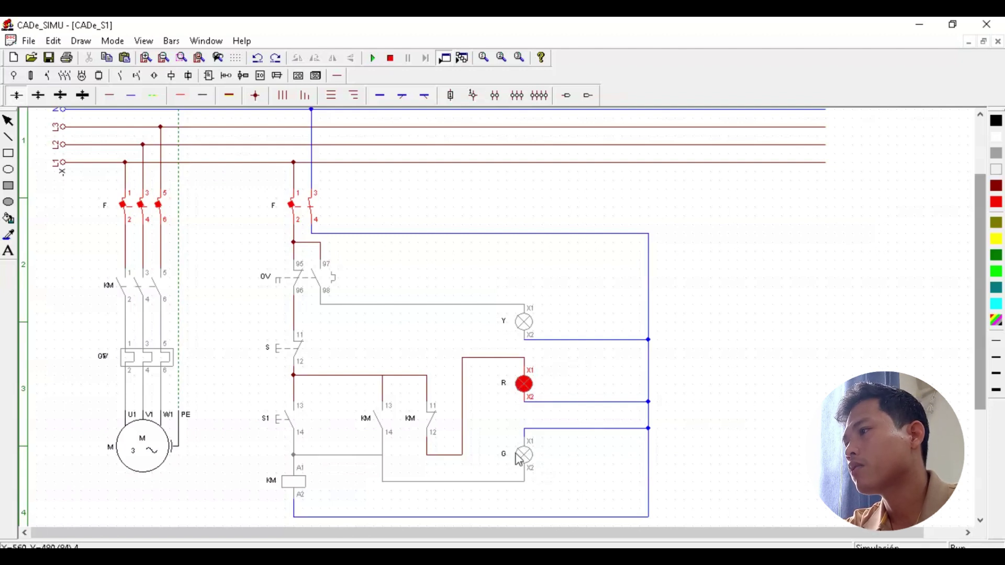
click(290, 421)
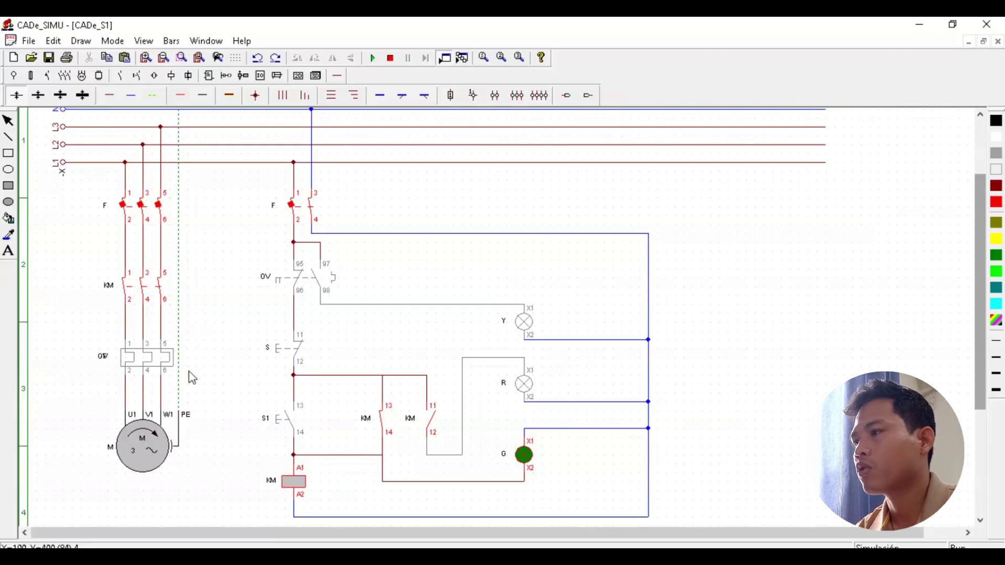
- Trip and reset the thermal overload relay in the simulation, and restart the motor with pushbutton S1
click(149, 371)
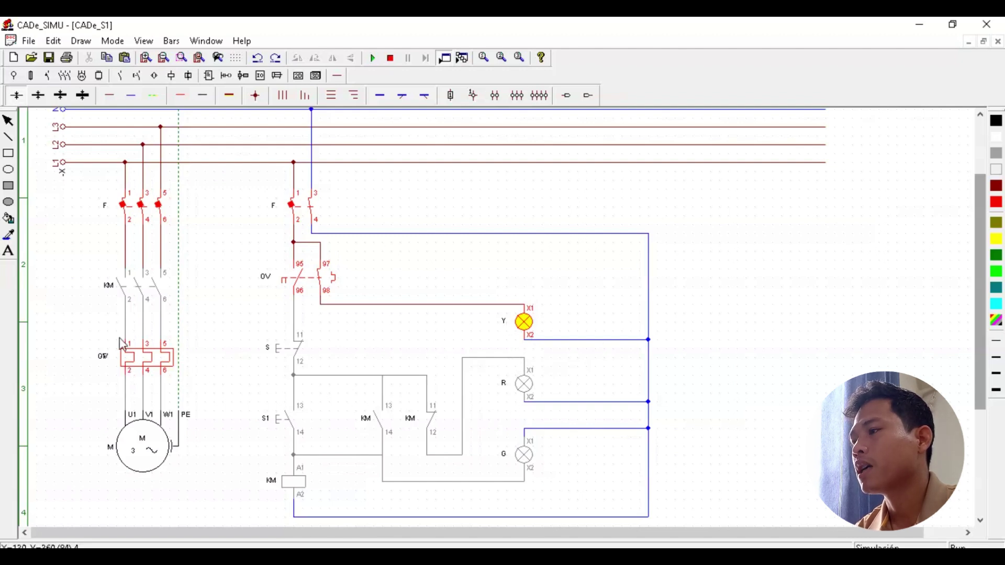
click(149, 361)
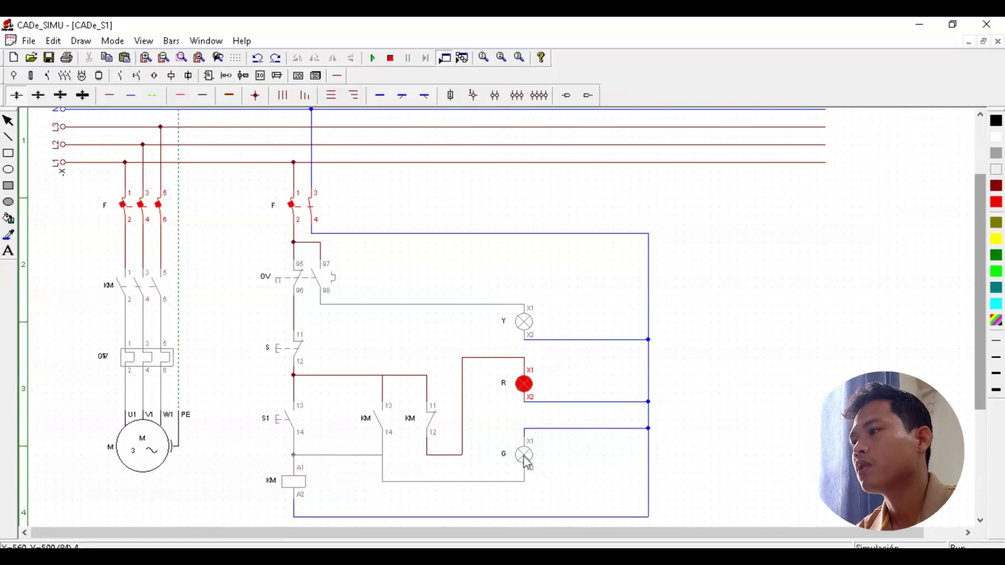
click(282, 416)
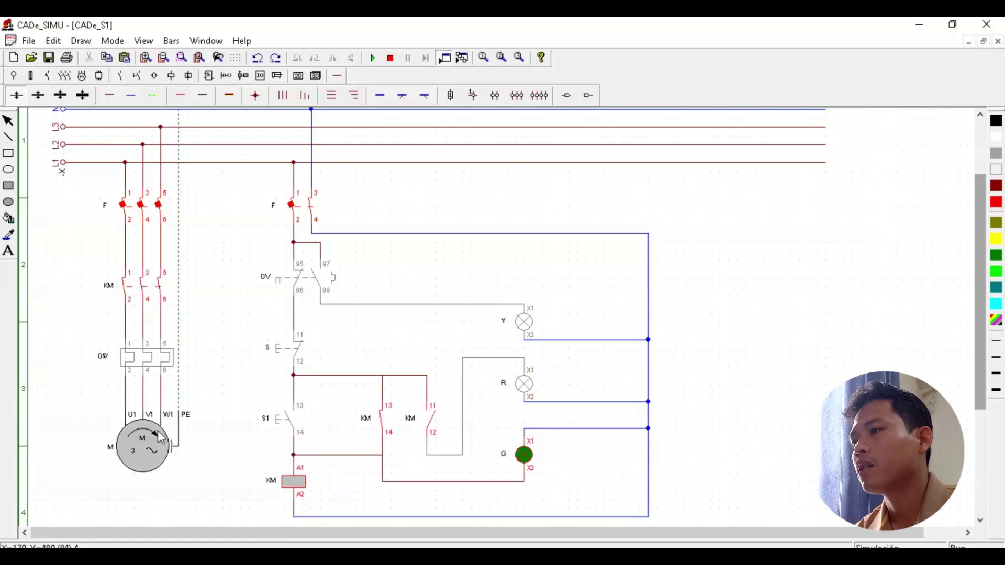